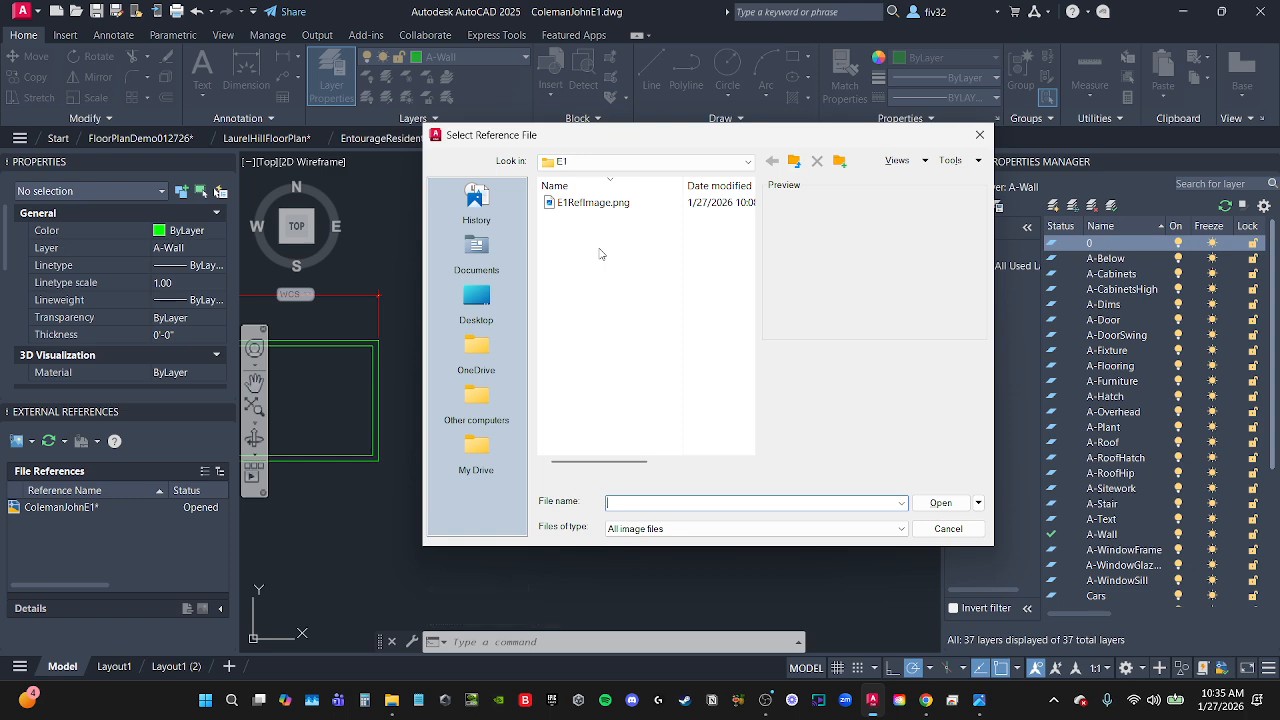
Choose E1RefImage.png from OneDrive's TexasState > Spring2026 > 2326 > Exercises > E1 folder as the reference image.
{"action": "left_click", "coordinate": [472, 350]}
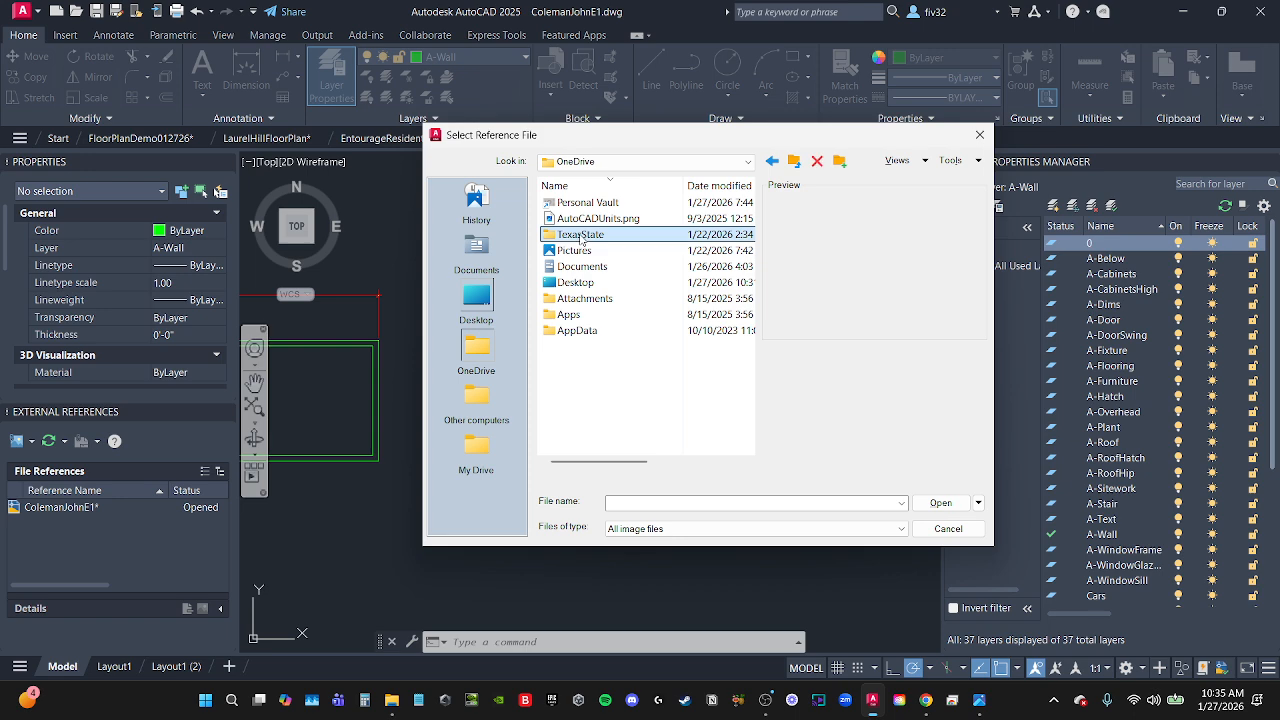
{"action": "double_click", "coordinate": [582, 235]}
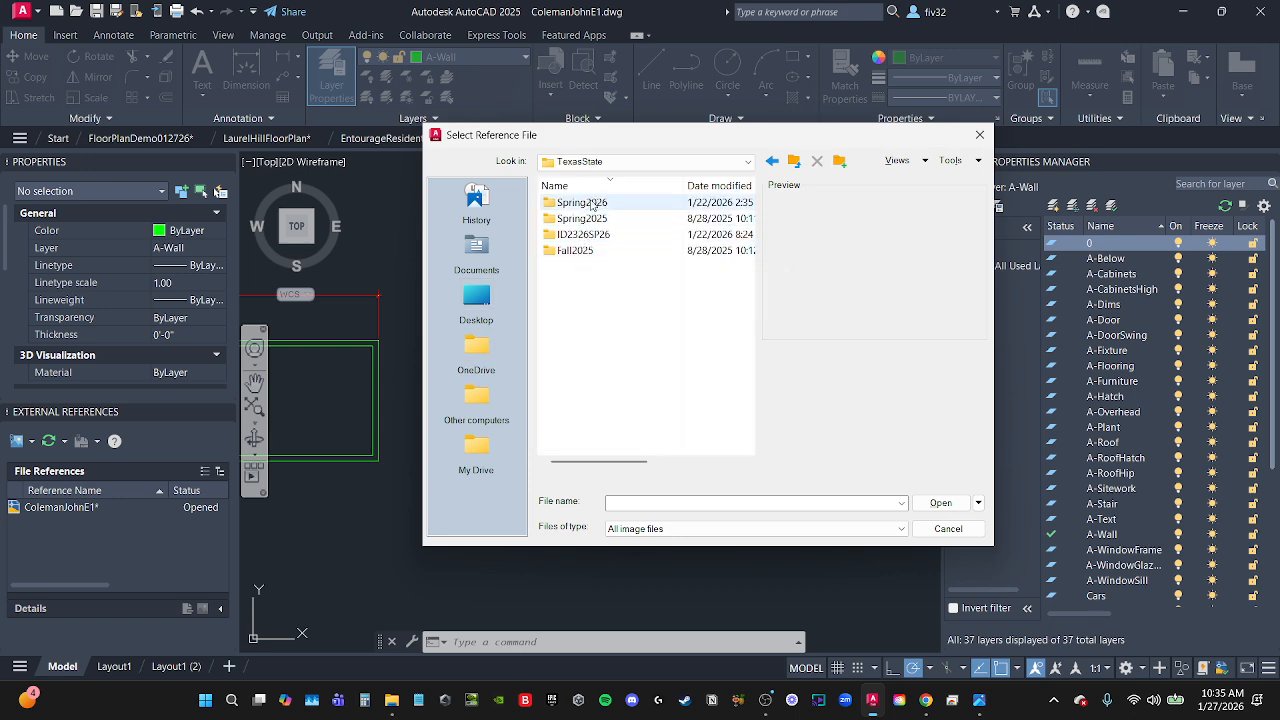
{"action": "double_click", "coordinate": [588, 203]}
{"action": "double_click", "coordinate": [585, 249]}
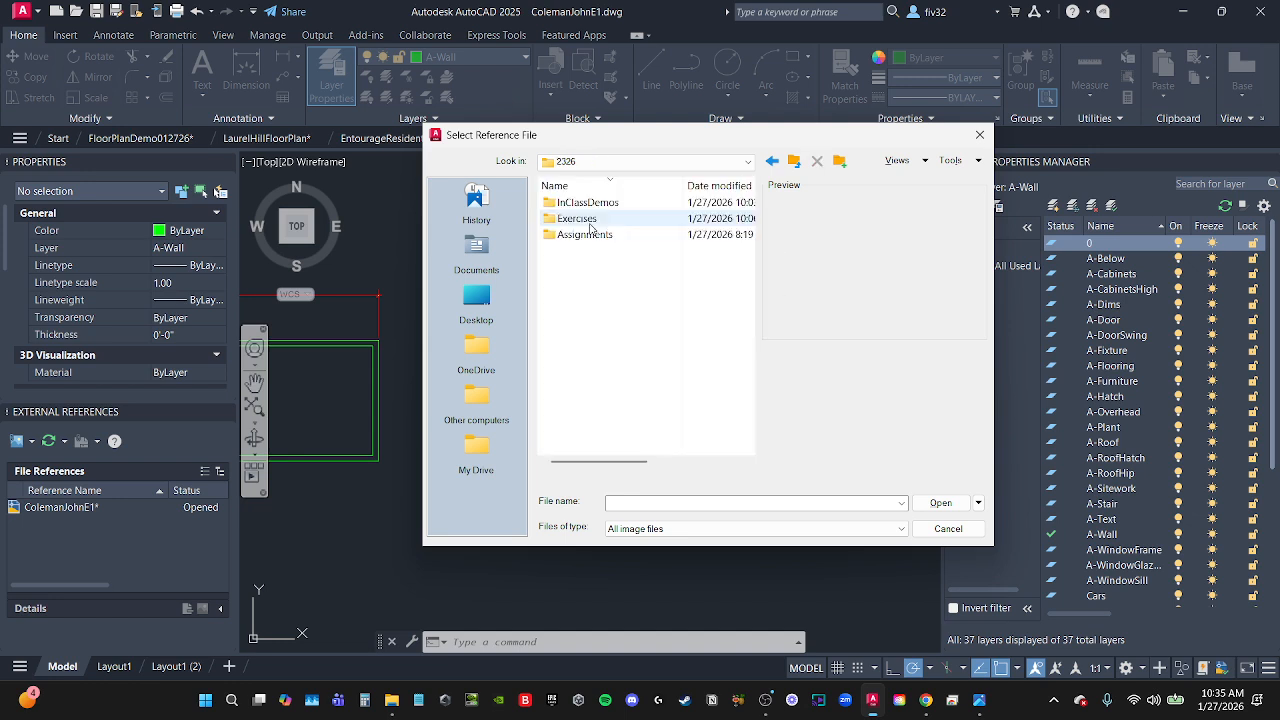
{"action": "double_click", "coordinate": [590, 220]}
{"action": "double_click", "coordinate": [590, 204]}
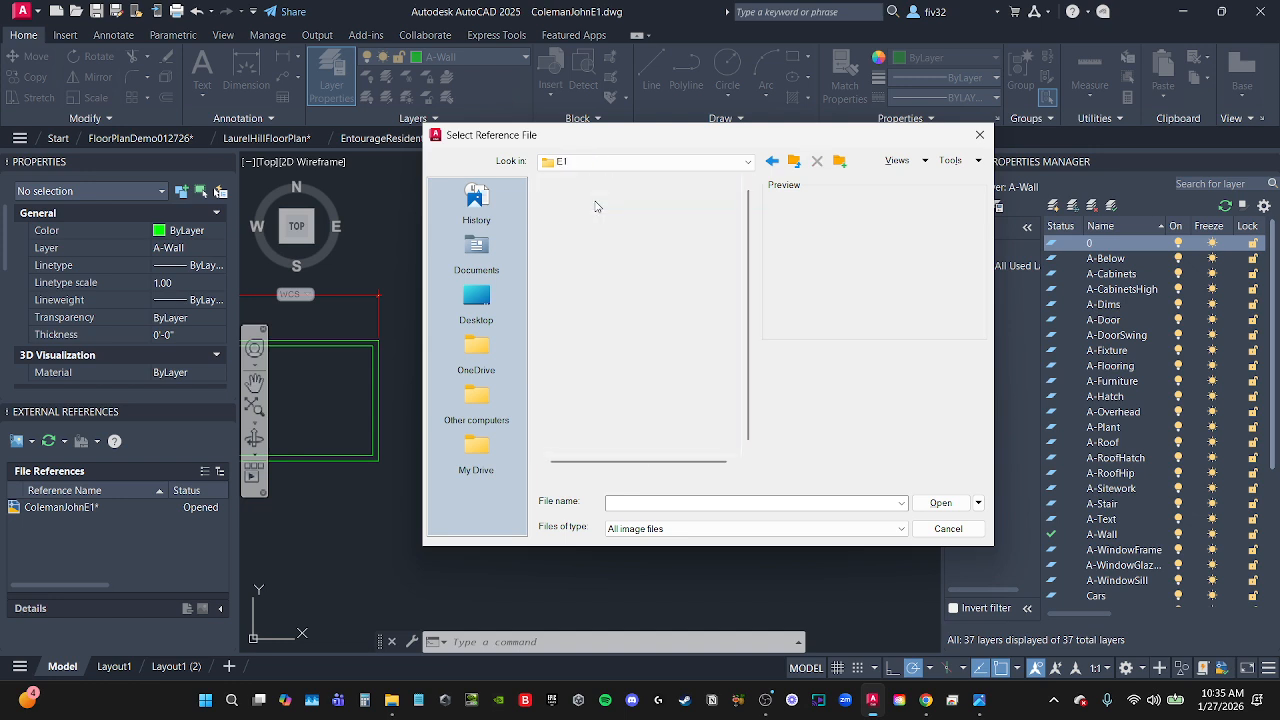
{"action": "left_click", "coordinate": [598, 204]}
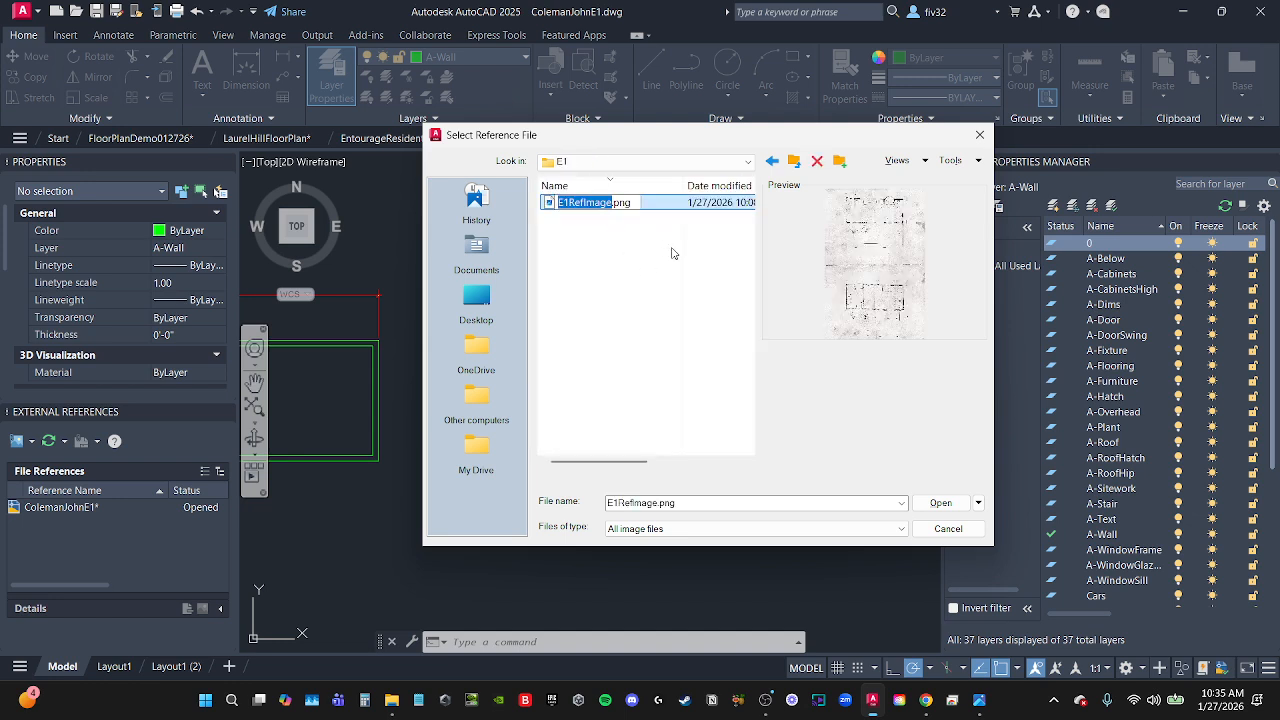
{"action": "left_click", "coordinate": [931, 502]}
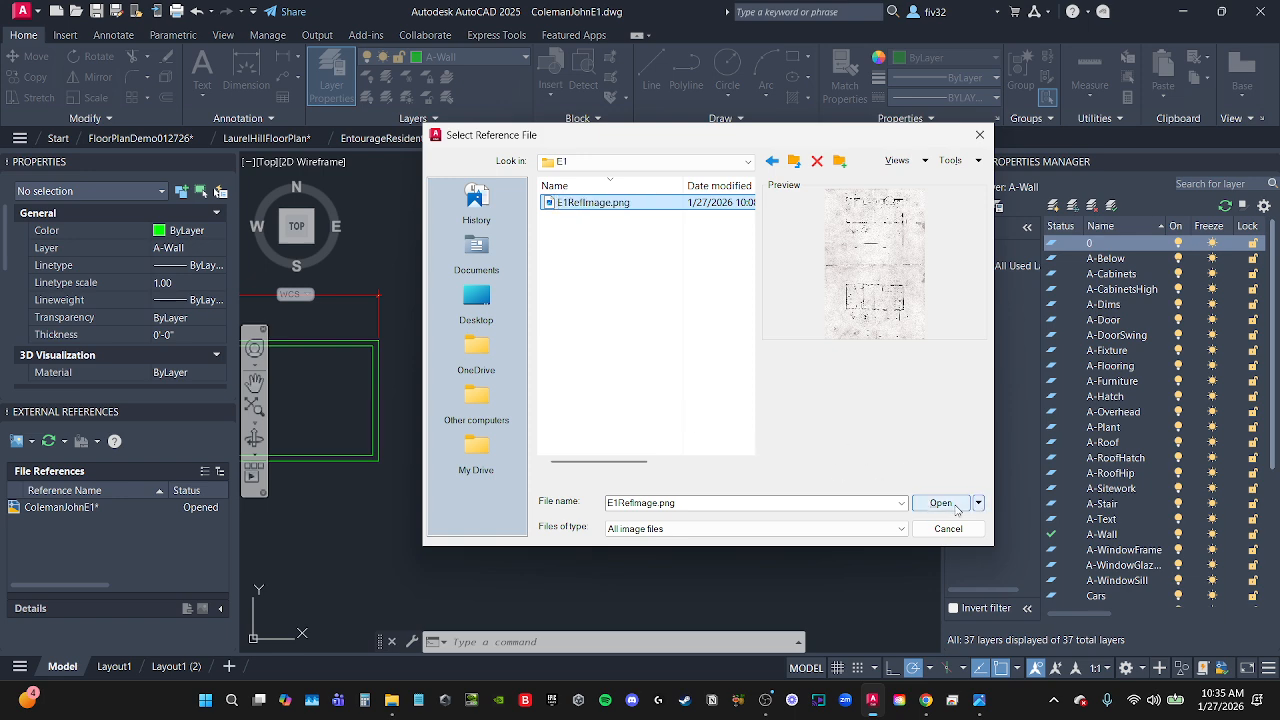
{"action": "left_click", "coordinate": [954, 505]}
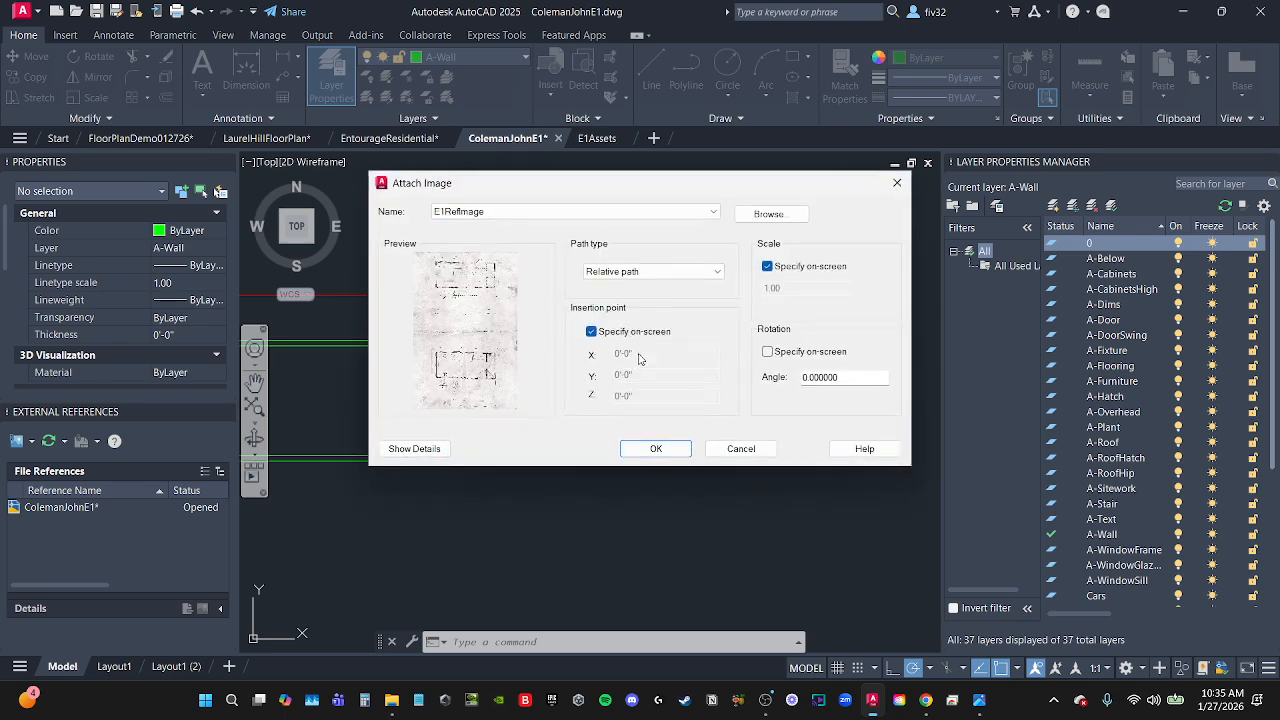
Attach E1RefImage with a relative path, specifying its insertion point and scale on screen in the empty area beside the green double rectangle.
{"action": "left_click", "coordinate": [656, 448]}
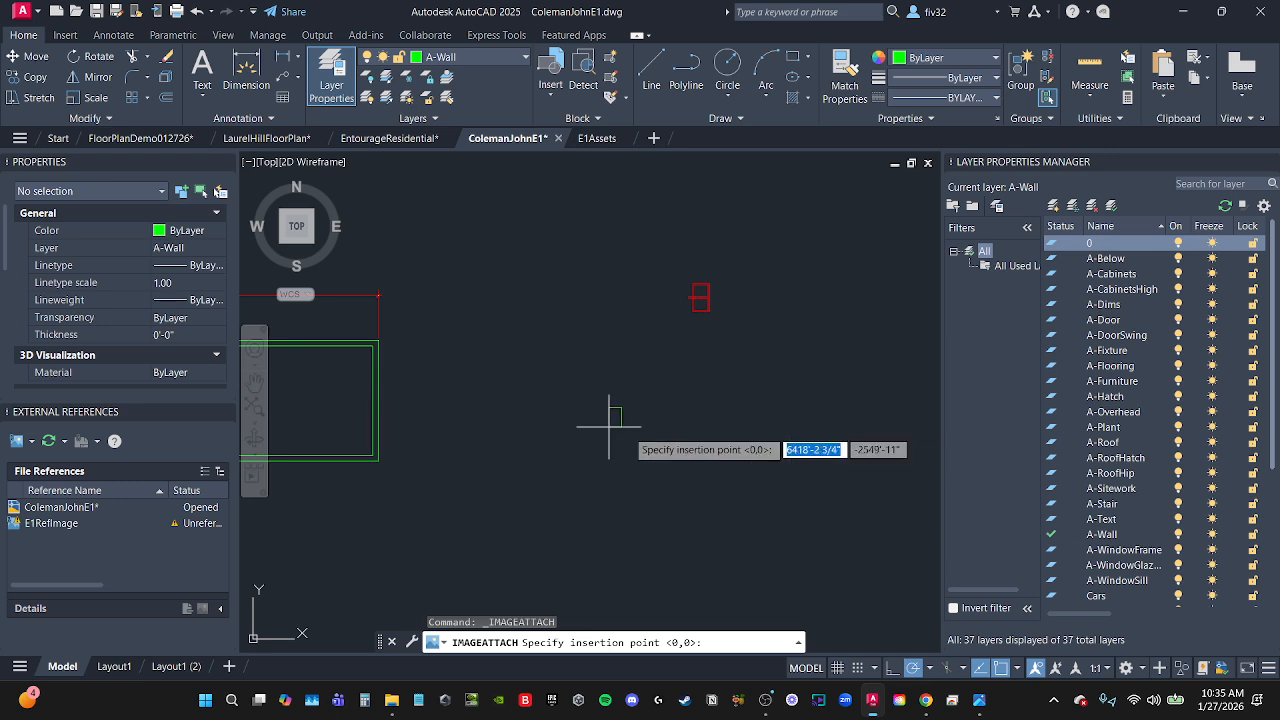
{"action": "left_click", "coordinate": [431, 412]}
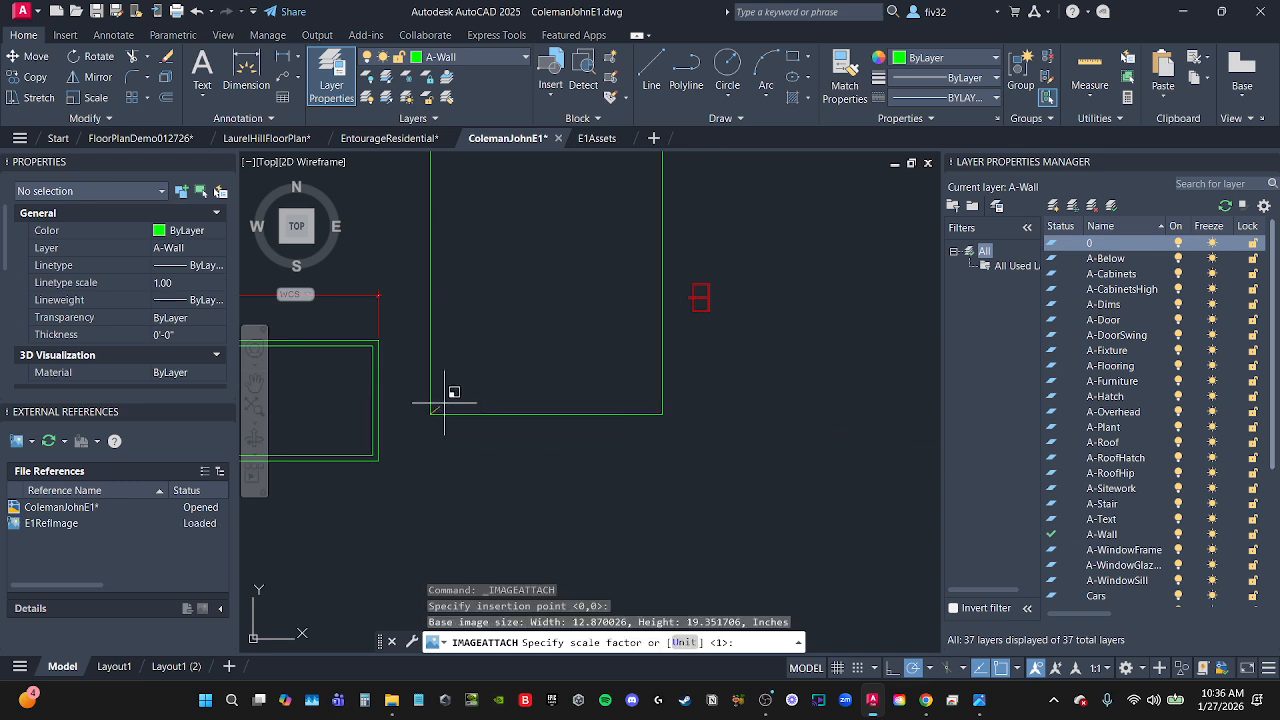
{"action": "left_click", "coordinate": [444, 403]}
{"action": "scroll", "coordinate": [560, 428], "scroll_direction": "down", "scroll_amount": 2}
{"action": "middle_click_drag", "start_coordinate": [553, 372], "coordinate": [563, 402]}
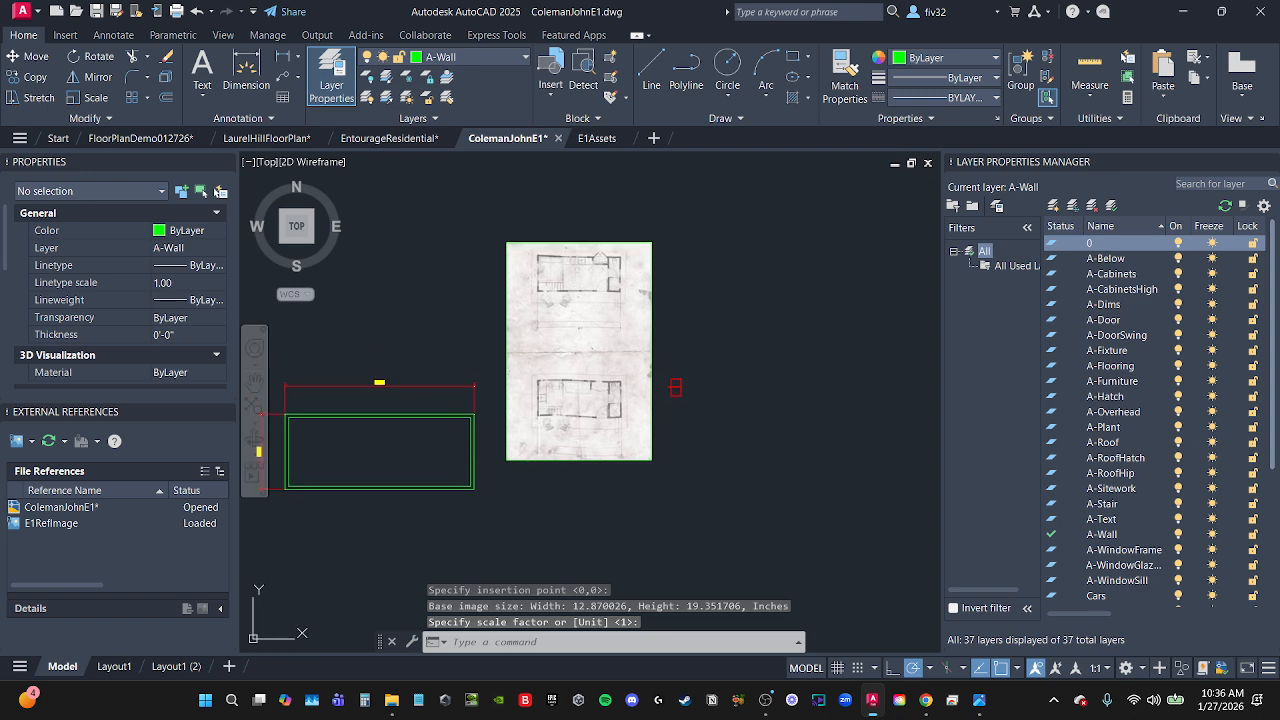
Erase the green double rectangle together with its two red dimensions.
{"action": "middle_click_drag", "start_coordinate": [521, 503], "coordinate": [580, 489]}
{"action": "left_click", "coordinate": [588, 488]}
{"action": "left_click", "coordinate": [313, 366]}
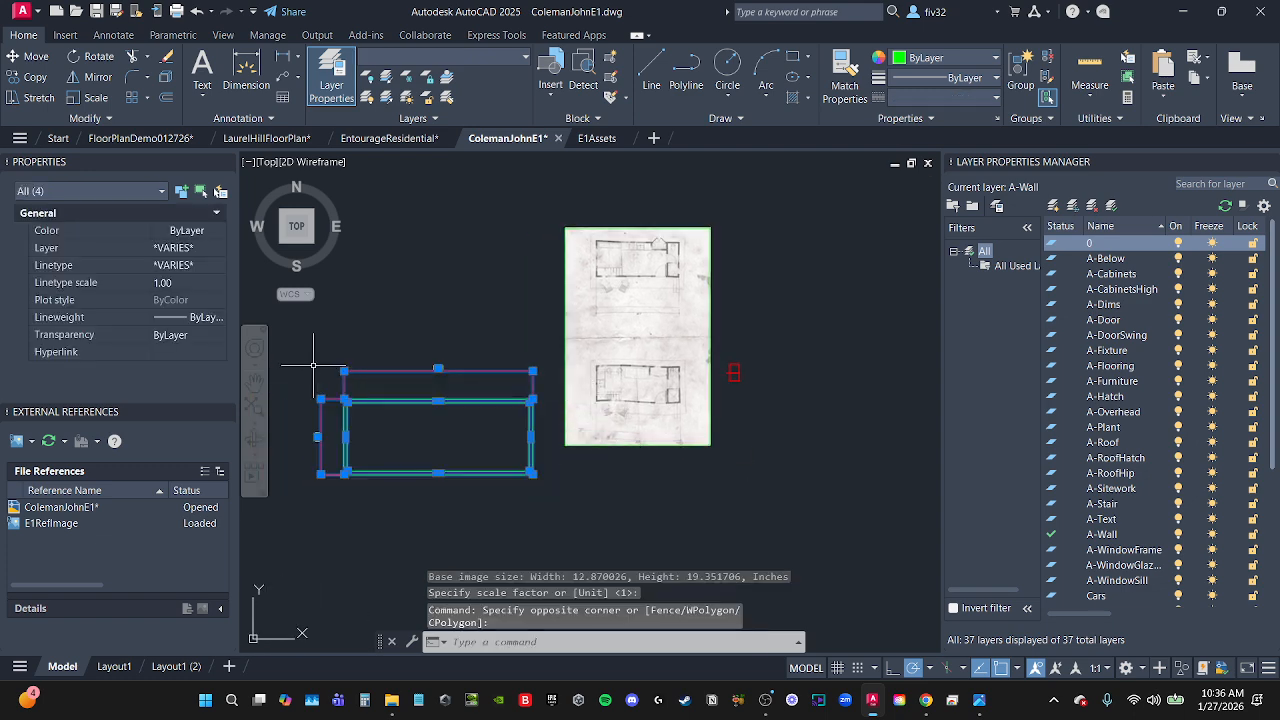
{"action": "key", "text": "Delete"}
{"action": "scroll", "coordinate": [698, 262], "scroll_direction": "up", "scroll_amount": 2}
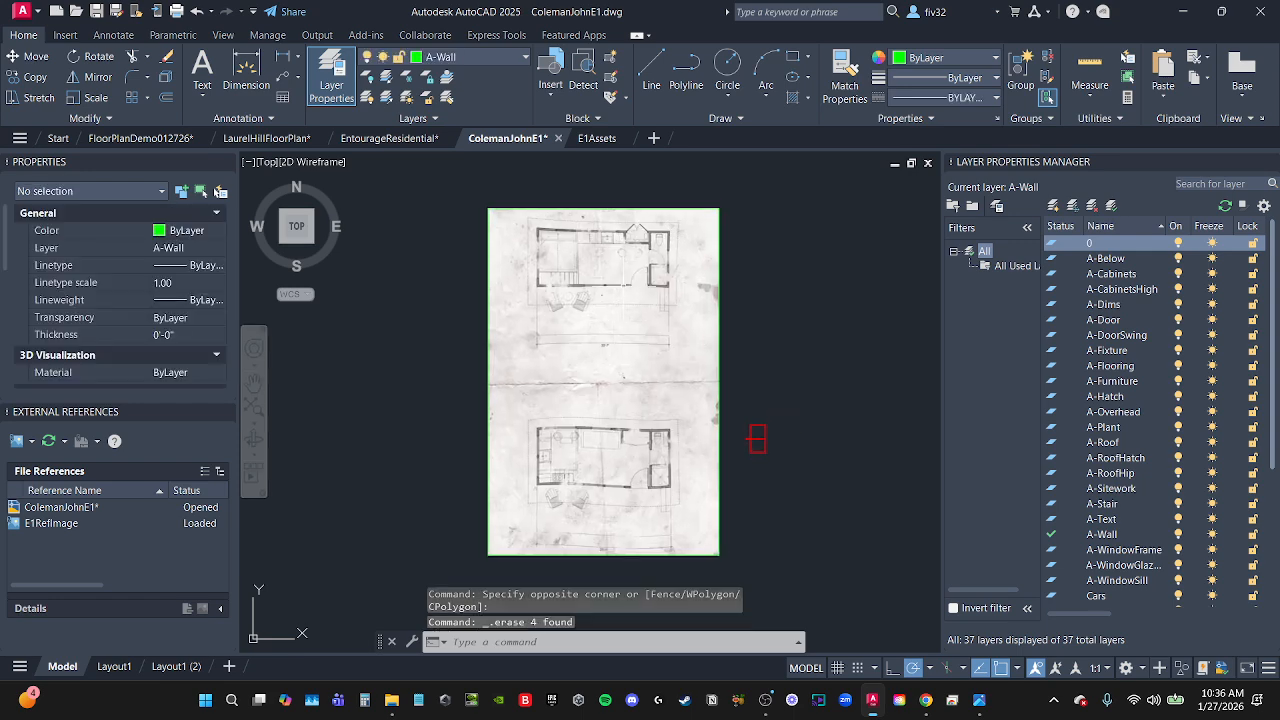
{"action": "scroll", "coordinate": [603, 230], "scroll_direction": "up", "scroll_amount": 3}
{"action": "scroll", "coordinate": [586, 224], "scroll_direction": "down", "scroll_amount": 2}
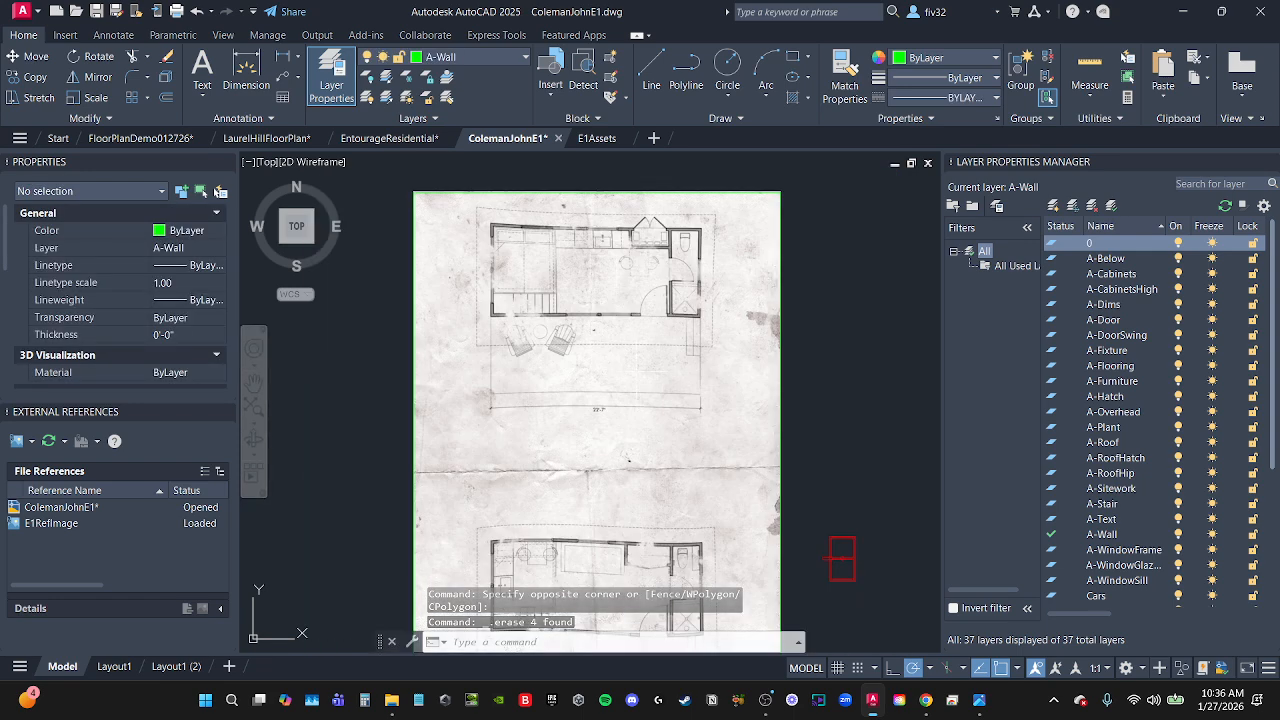
{"action": "middle_click_drag", "start_coordinate": [722, 393], "coordinate": [657, 350]}
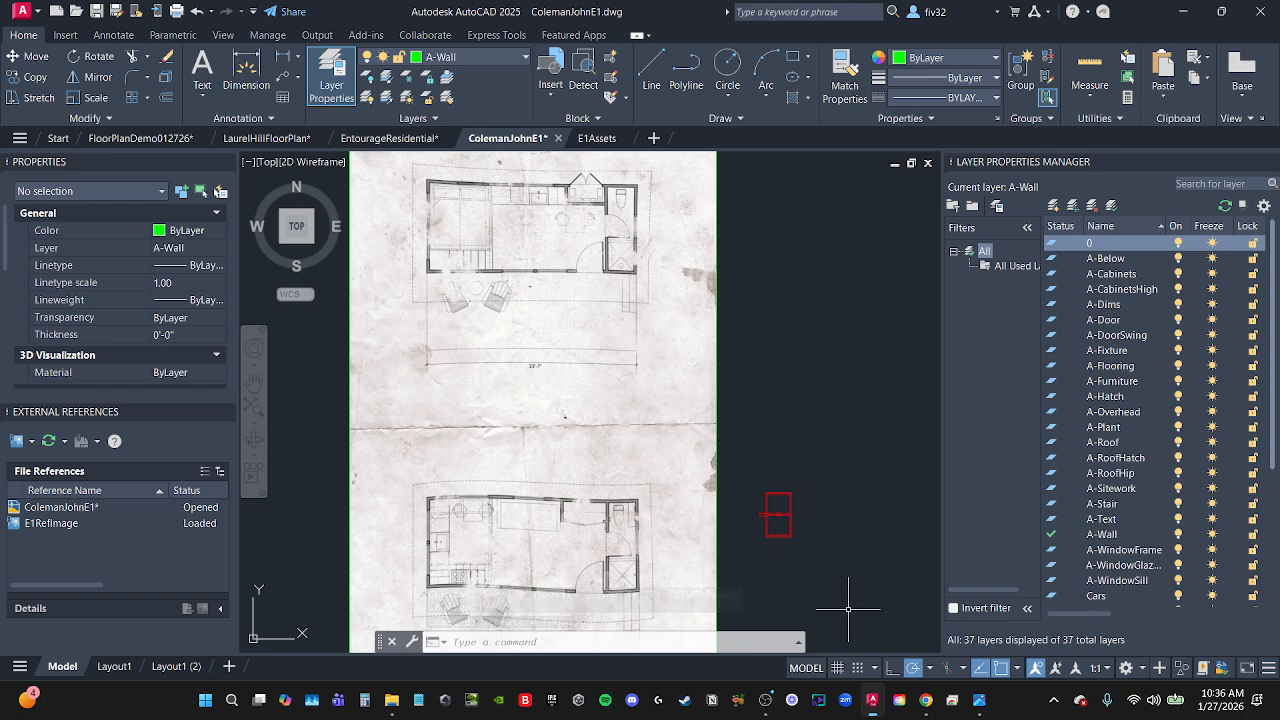
Switch to File Explorer and view Screenshot 2026-01-27 103114.png from the Desktop to review the whiteboard scaling instructions.
{"action": "left_click", "coordinate": [933, 705]}
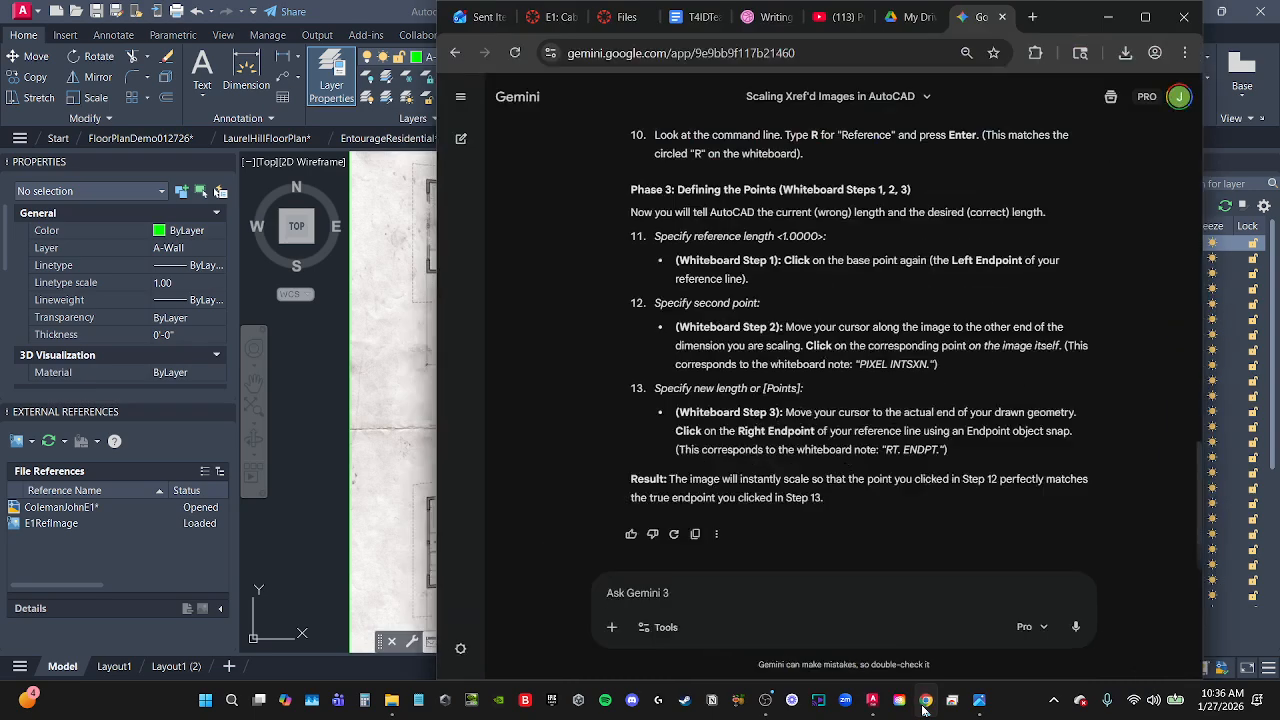
{"action": "left_click", "coordinate": [926, 700]}
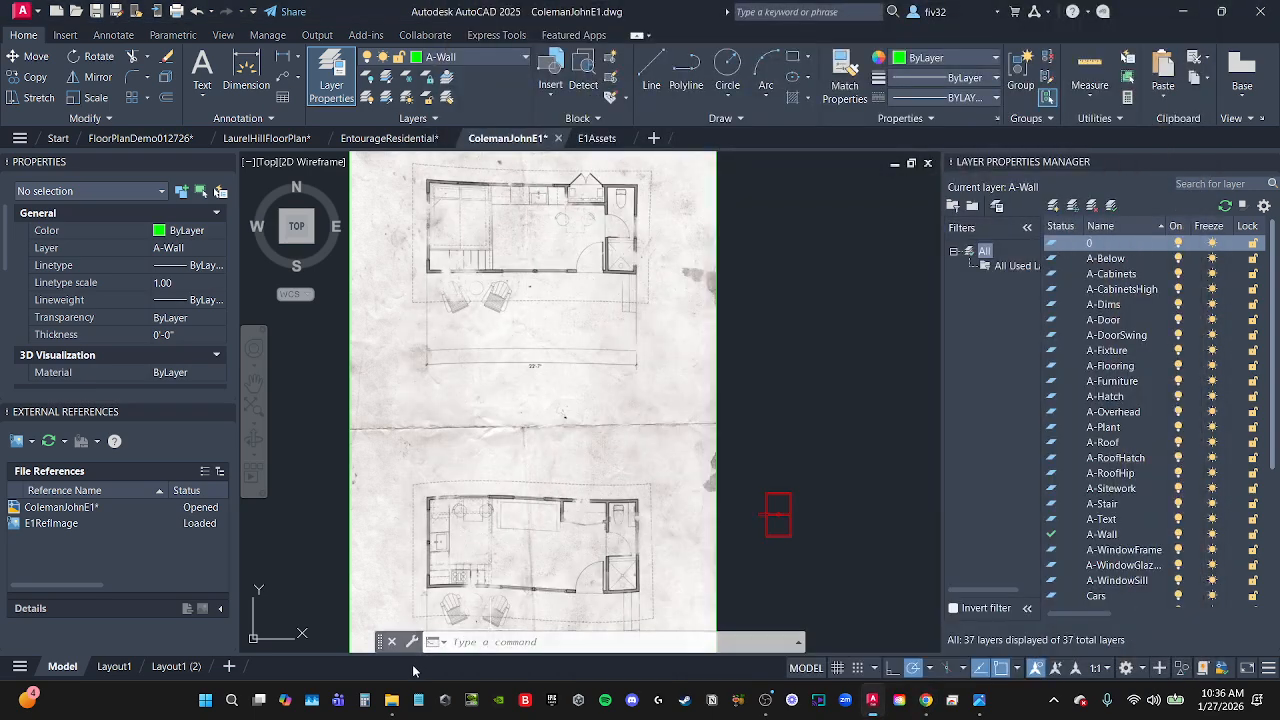
{"action": "left_click", "coordinate": [391, 700]}
{"action": "left_click", "coordinate": [556, 130]}
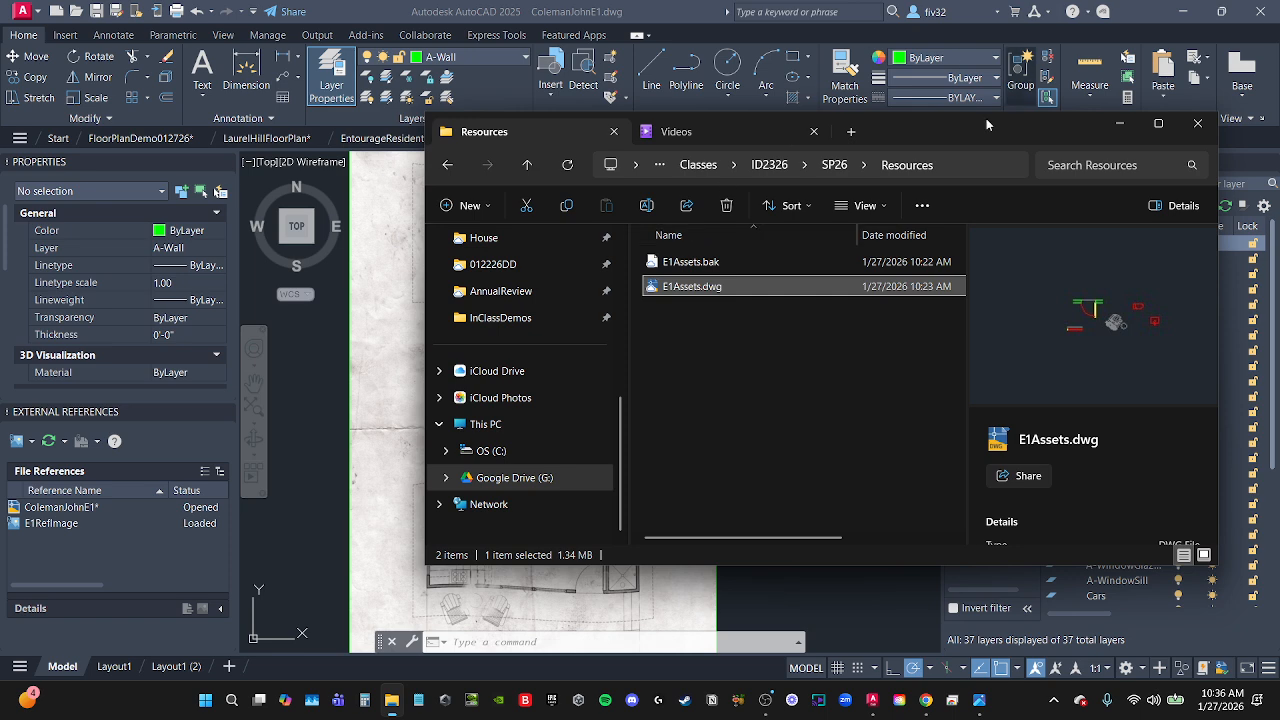
{"action": "scroll", "coordinate": [484, 300], "scroll_direction": "up", "scroll_amount": 3}
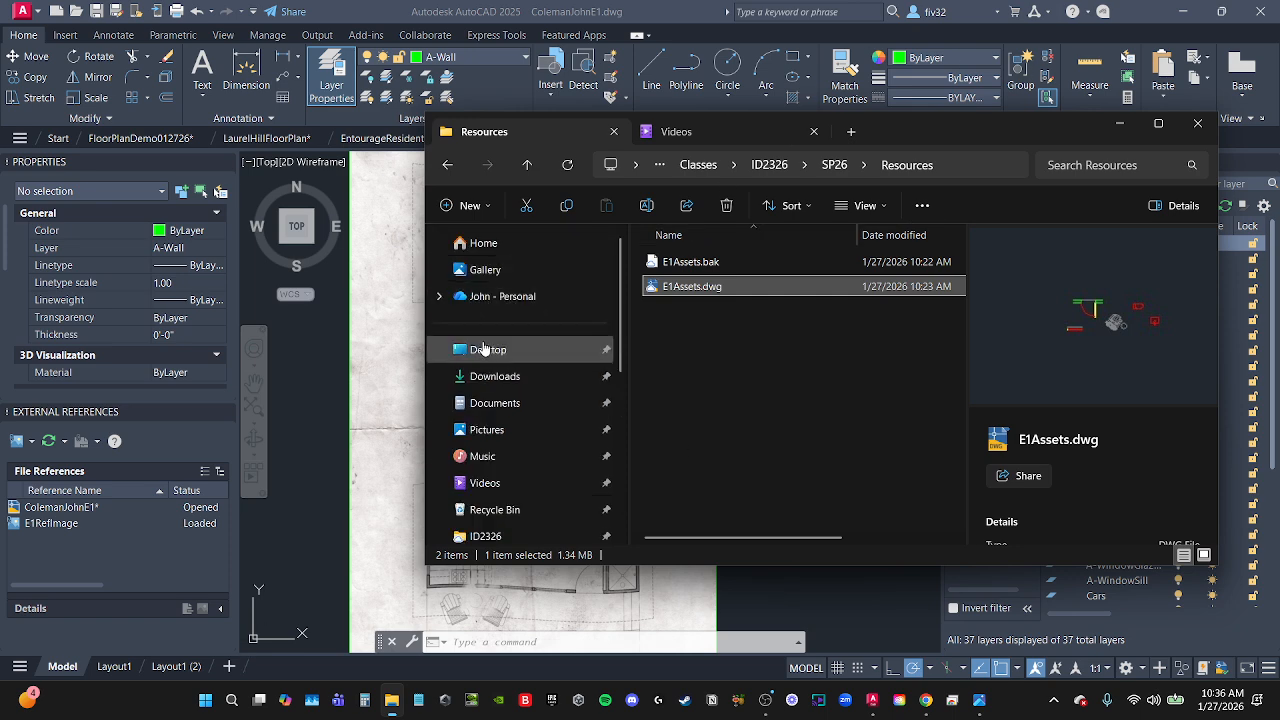
{"action": "left_click", "coordinate": [485, 348]}
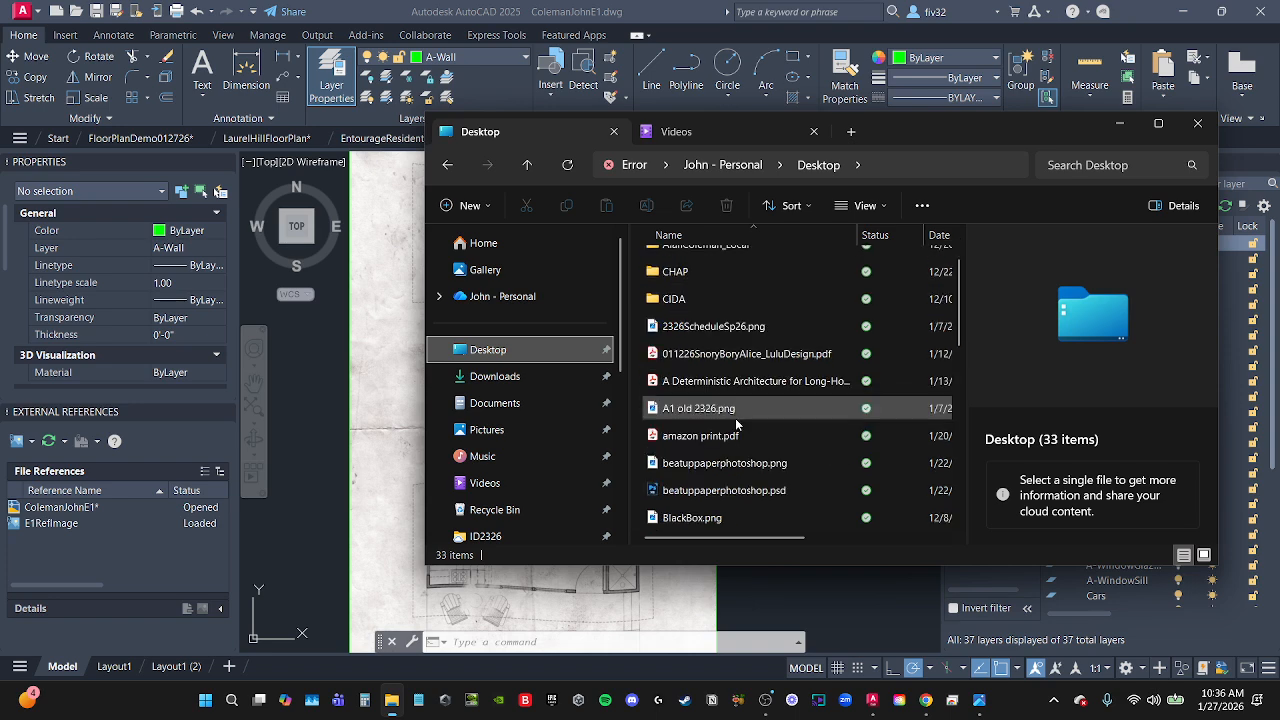
{"action": "scroll", "coordinate": [735, 420], "scroll_direction": "down", "scroll_amount": 2}
{"action": "scroll", "coordinate": [736, 426], "scroll_direction": "down", "scroll_amount": 1}
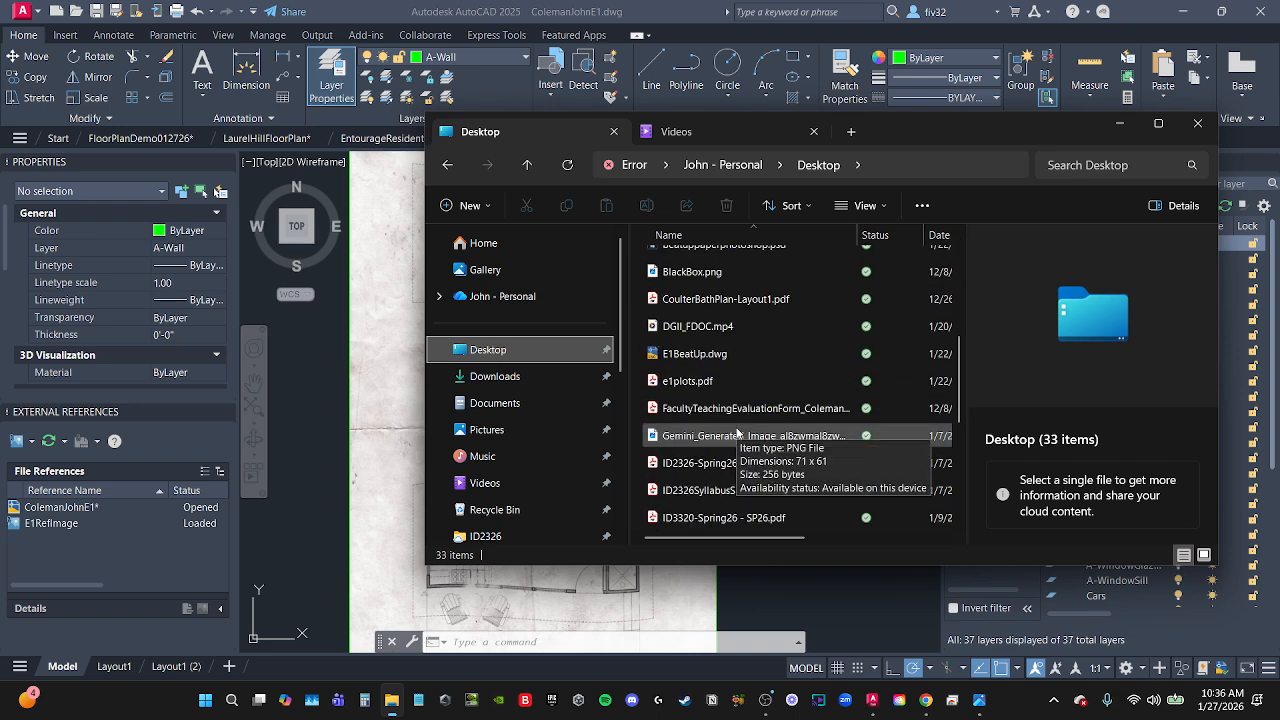
{"action": "scroll", "coordinate": [746, 490], "scroll_direction": "down", "scroll_amount": 3}
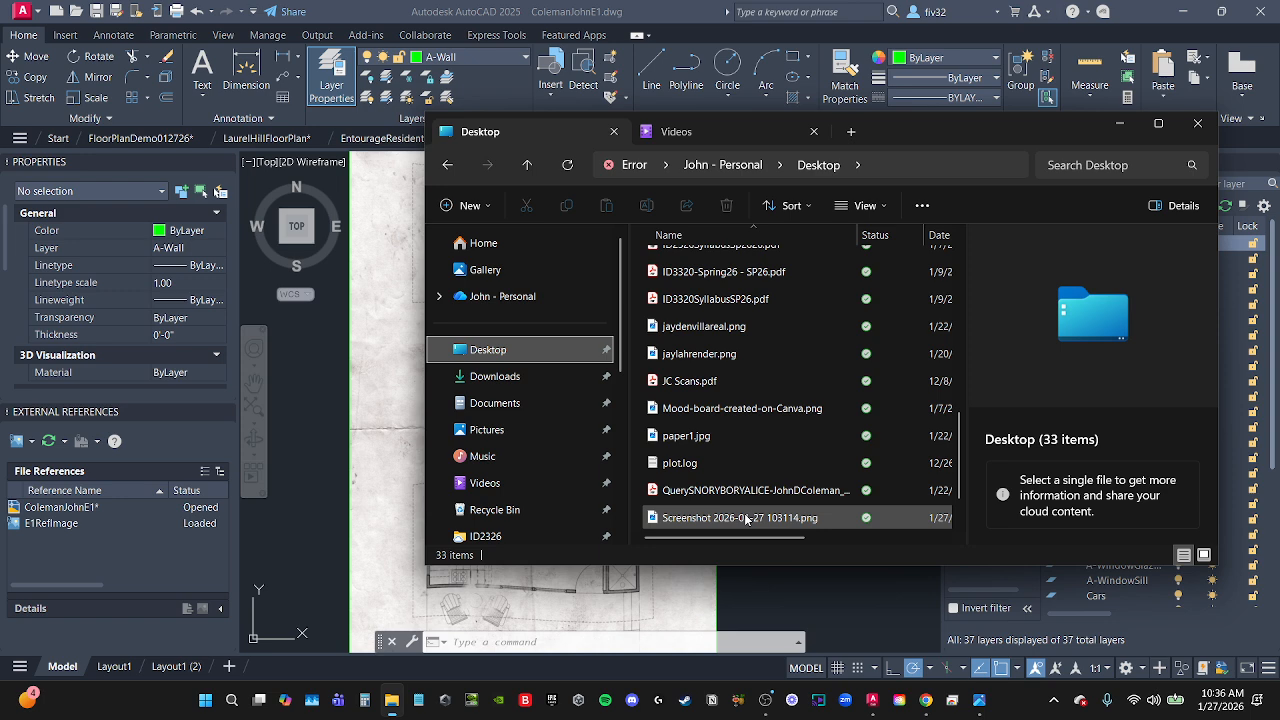
{"action": "left_click", "coordinate": [745, 518]}
{"action": "scroll", "coordinate": [752, 490], "scroll_direction": "down", "scroll_amount": 1}
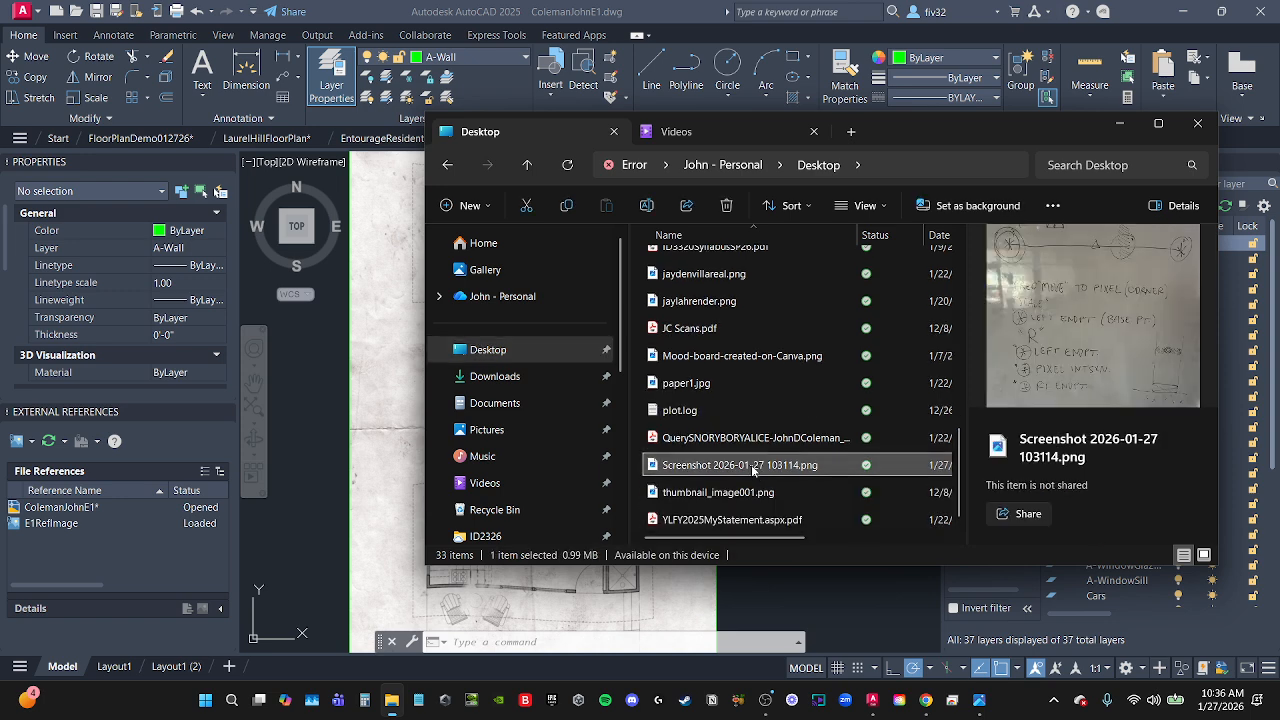
{"action": "double_click", "coordinate": [753, 467]}
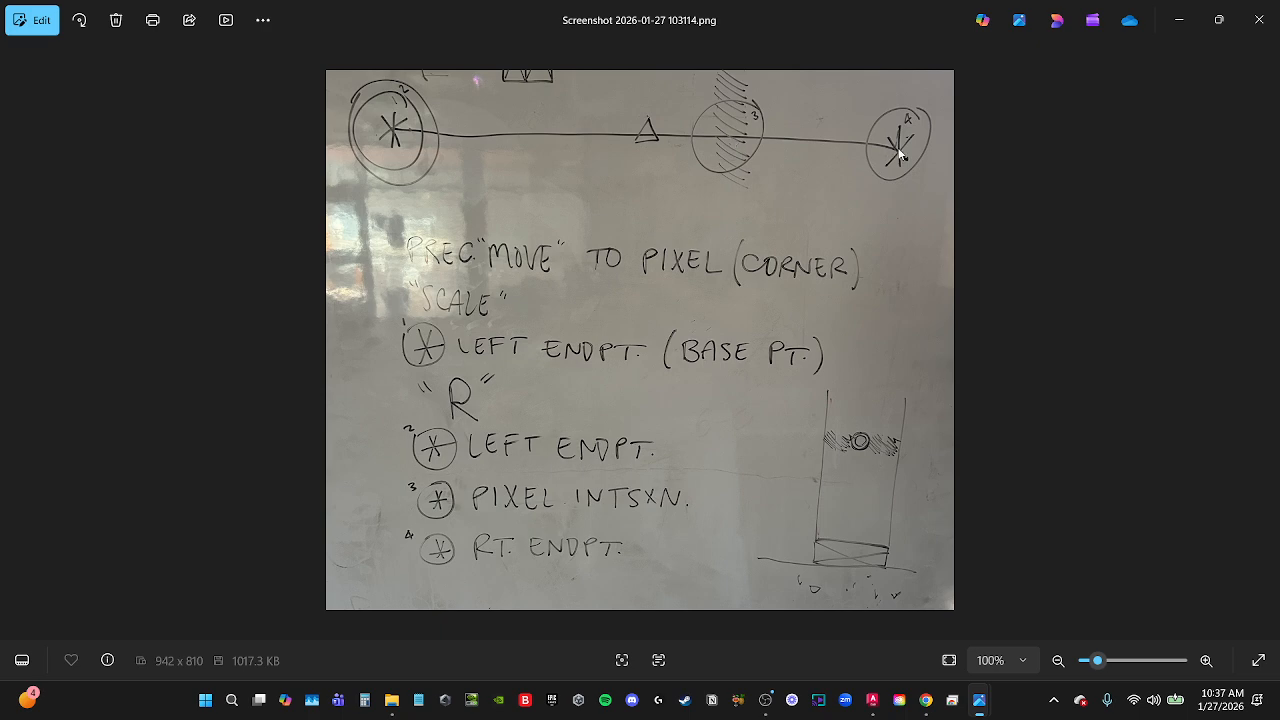
{"action": "left_click", "coordinate": [1173, 20]}
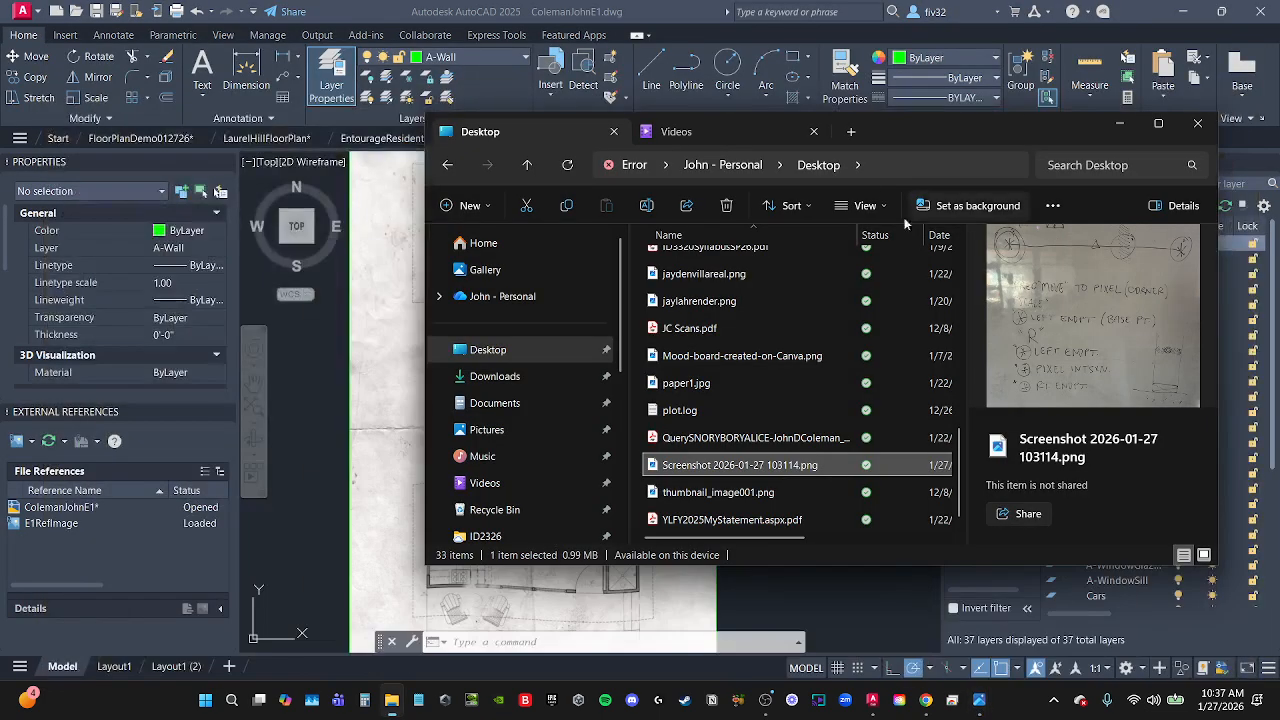
Return to AutoCAD and read the overall length dimension below the upper floor plan in the reference image.
{"action": "left_click", "coordinate": [659, 4]}
{"action": "key", "text": "Escape"}
{"action": "mouse_move", "coordinate": [572, 259]}
{"action": "middle_mouse_down"}
{"action": "mouse_move", "coordinate": [577, 291]}
{"action": "mouse_move", "coordinate": [620, 227]}
{"action": "middle_mouse_up"}
{"action": "scroll", "coordinate": [540, 285], "scroll_direction": "up", "scroll_amount": 4}
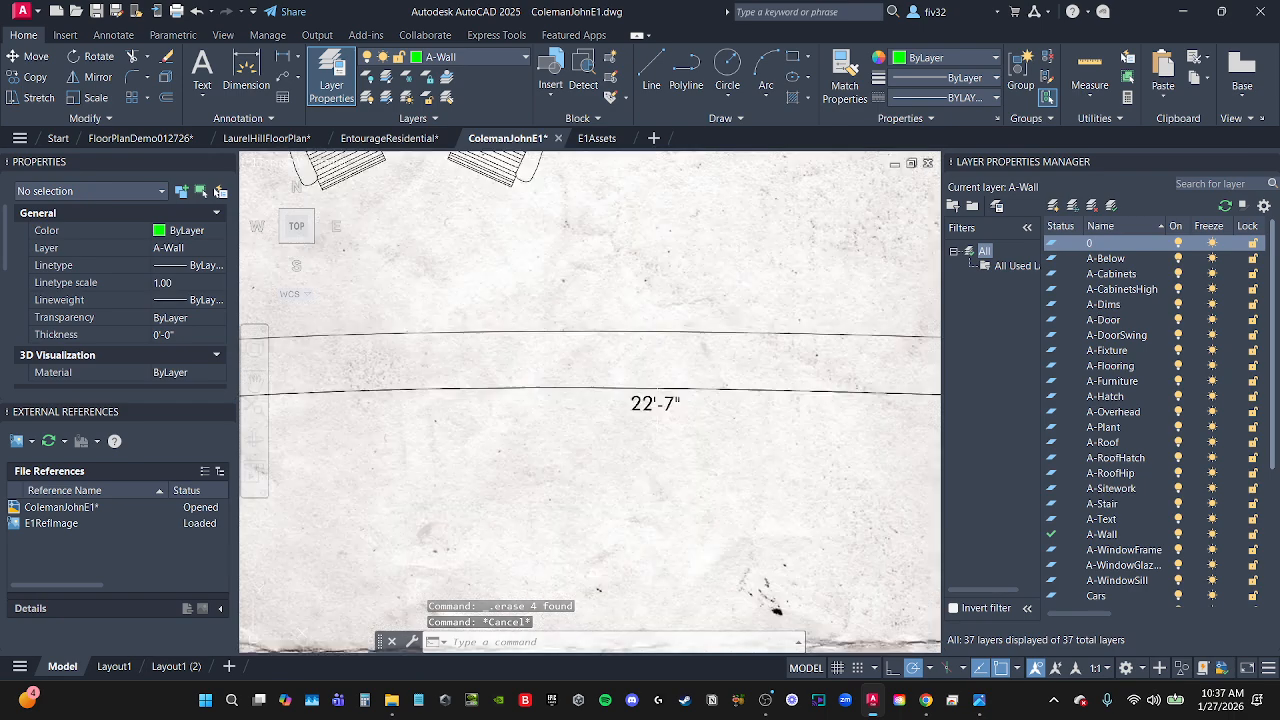
{"action": "scroll", "coordinate": [650, 416], "scroll_direction": "down", "scroll_amount": 6}
{"action": "middle_click_drag", "start_coordinate": [650, 416], "coordinate": [590, 398]}
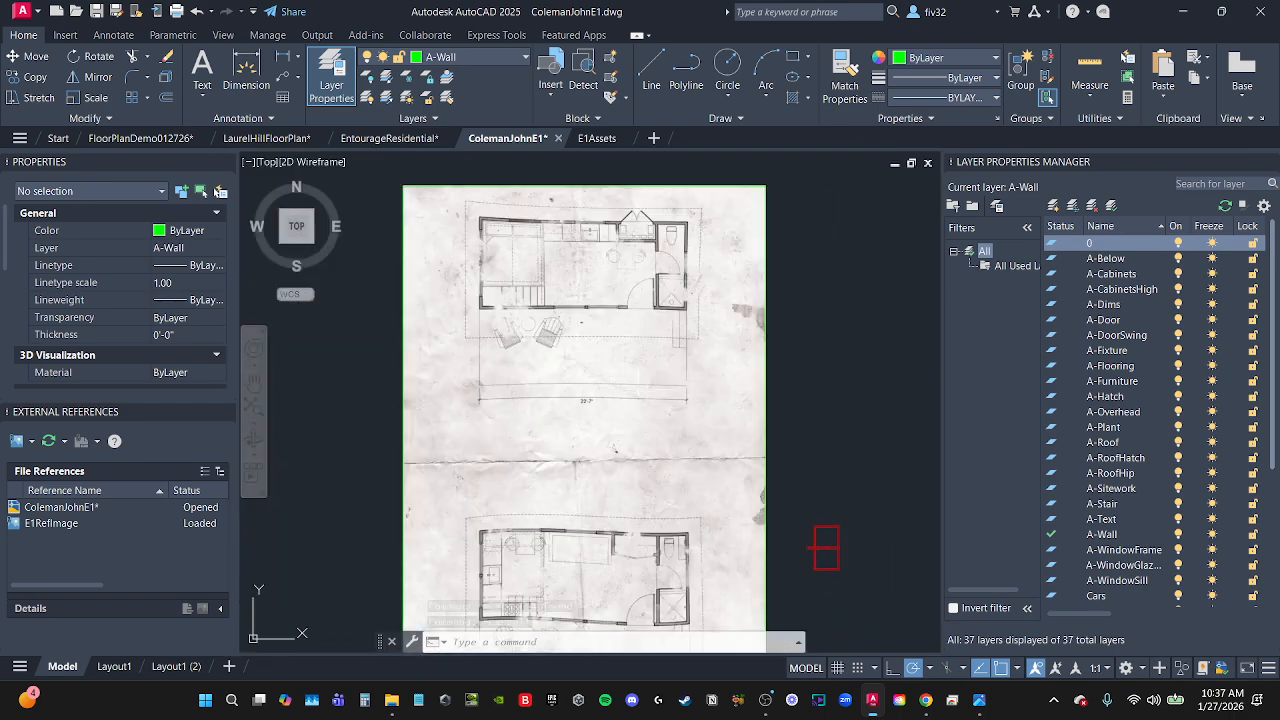
{"action": "scroll", "coordinate": [457, 331], "scroll_direction": "down", "scroll_amount": 2}
{"action": "scroll", "coordinate": [681, 406], "scroll_direction": "up", "scroll_amount": 2}
Draw a horizontal line 22'7" long in the empty space beside the reference image.
{"action": "key", "text": "Escape"}
{"action": "key", "text": "Escape"}
{"action": "type", "text": "l"}
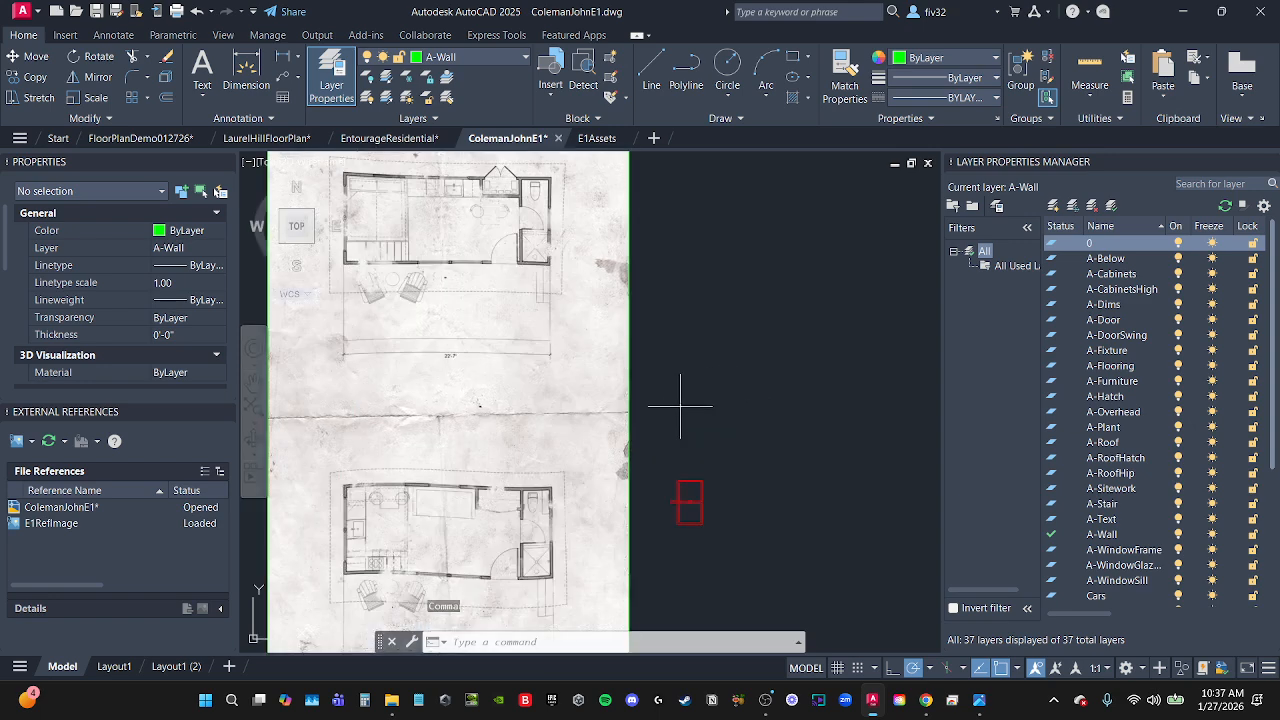
{"action": "key", "text": "Return"}
{"action": "left_click", "coordinate": [676, 364]}
{"action": "type", "text": "22"}
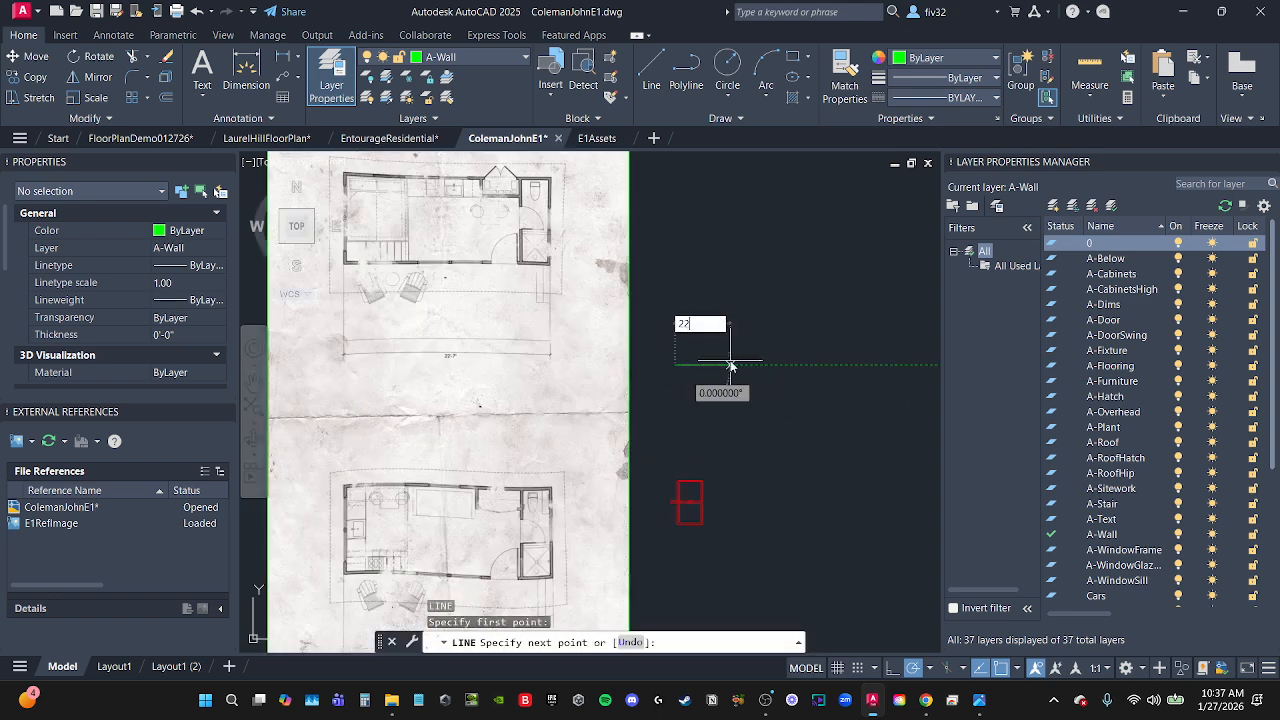
{"action": "type", "text": "'7"}
{"action": "key", "text": "Return"}
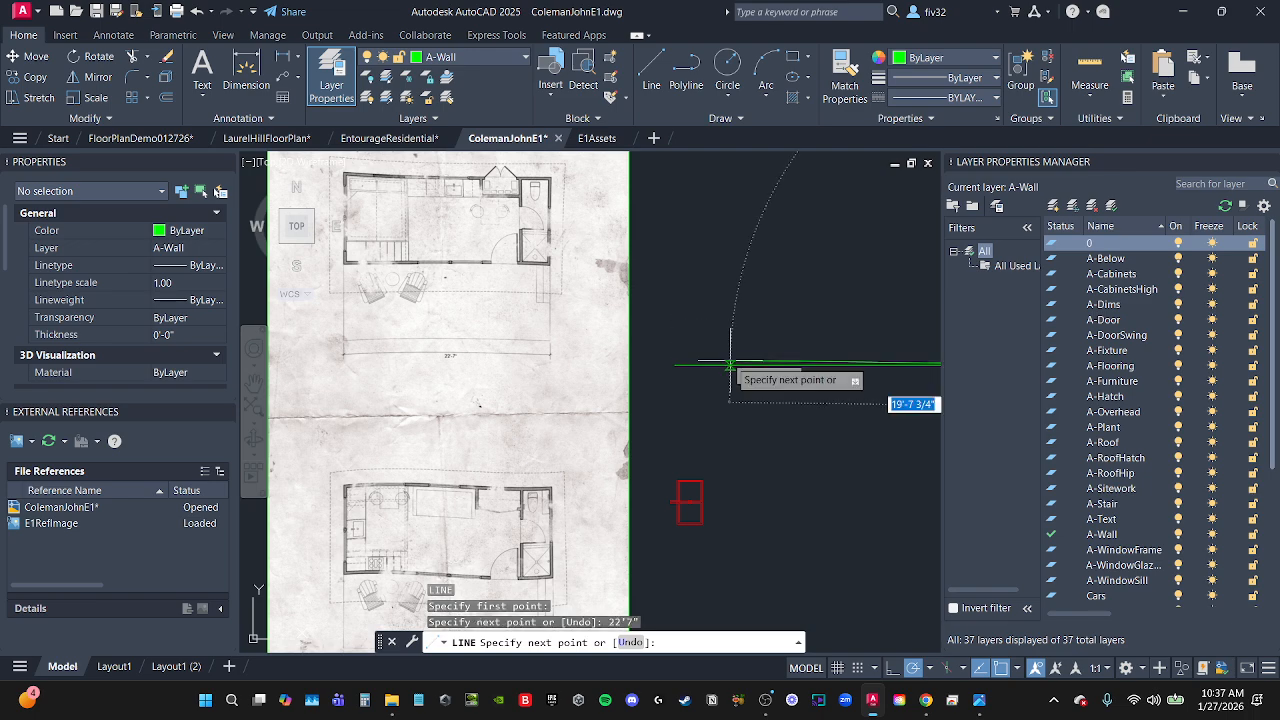
{"action": "key", "text": "Escape"}
Check the new line's length with a linear dimension placed below it, and erase that dimension.
{"action": "scroll", "coordinate": [673, 374], "scroll_direction": "down", "scroll_amount": 3}
{"action": "type", "text": "dli"}
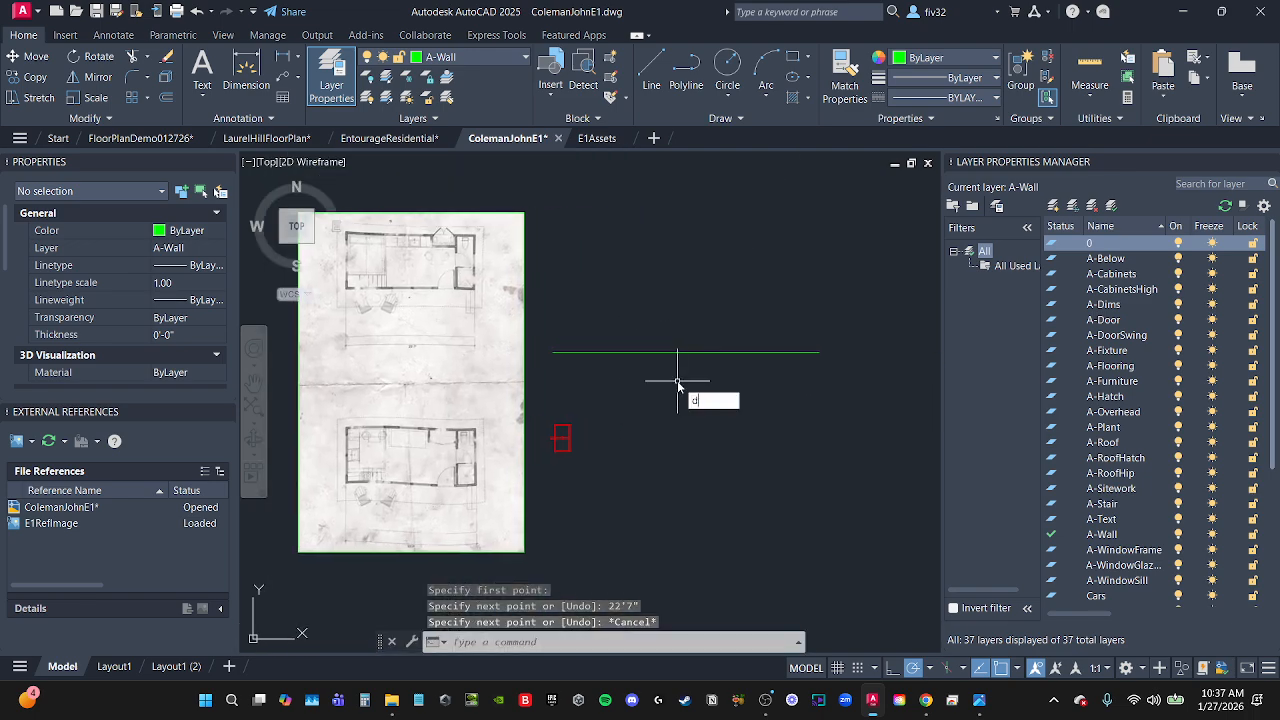
{"action": "key", "text": "Return"}
{"action": "left_click", "coordinate": [564, 352]}
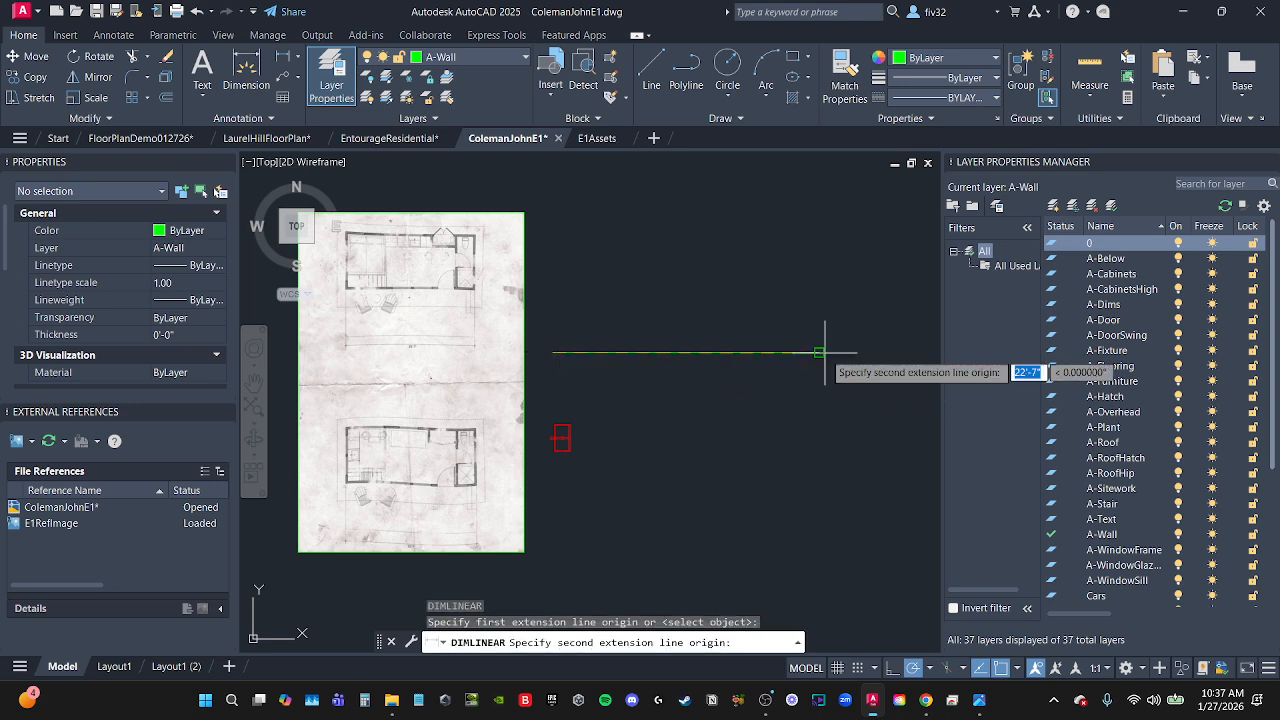
{"action": "left_click", "coordinate": [821, 352]}
{"action": "left_click", "coordinate": [790, 387]}
{"action": "scroll", "coordinate": [706, 392], "scroll_direction": "up", "scroll_amount": 2}
{"action": "double_click", "coordinate": [689, 367]}
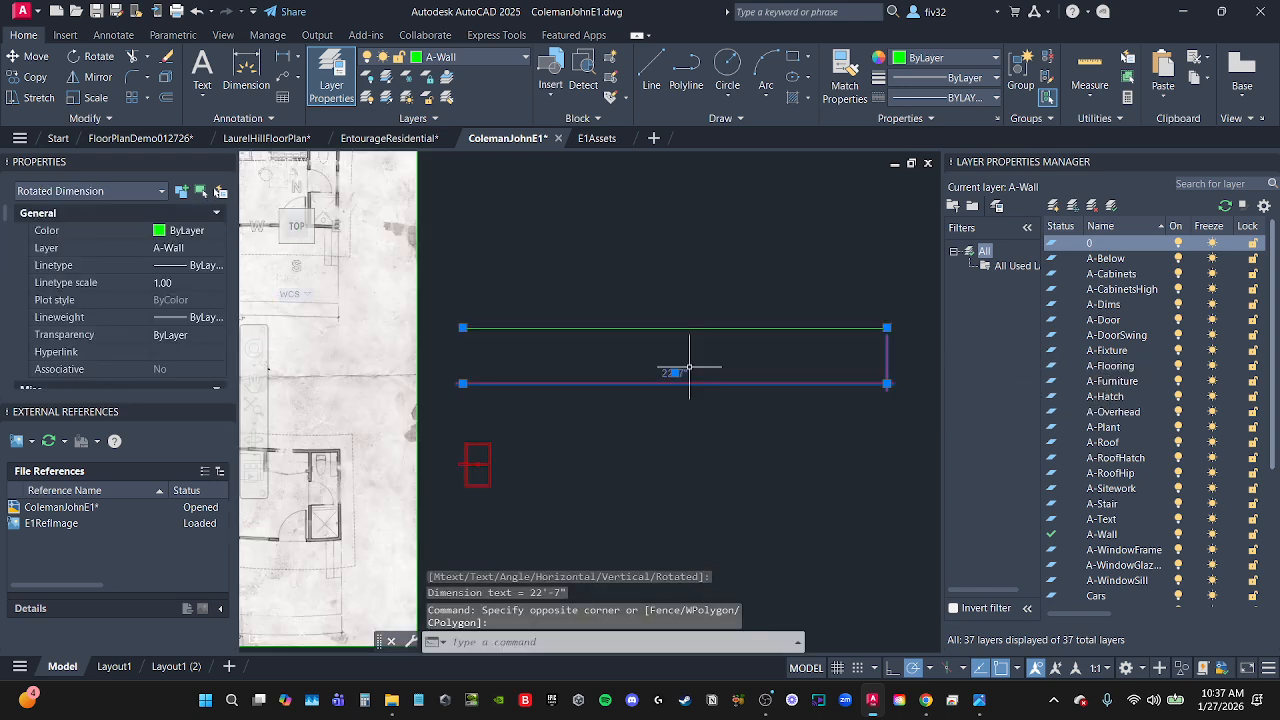
{"action": "key", "text": "Delete"}
{"action": "scroll", "coordinate": [686, 363], "scroll_direction": "down", "scroll_amount": 2}
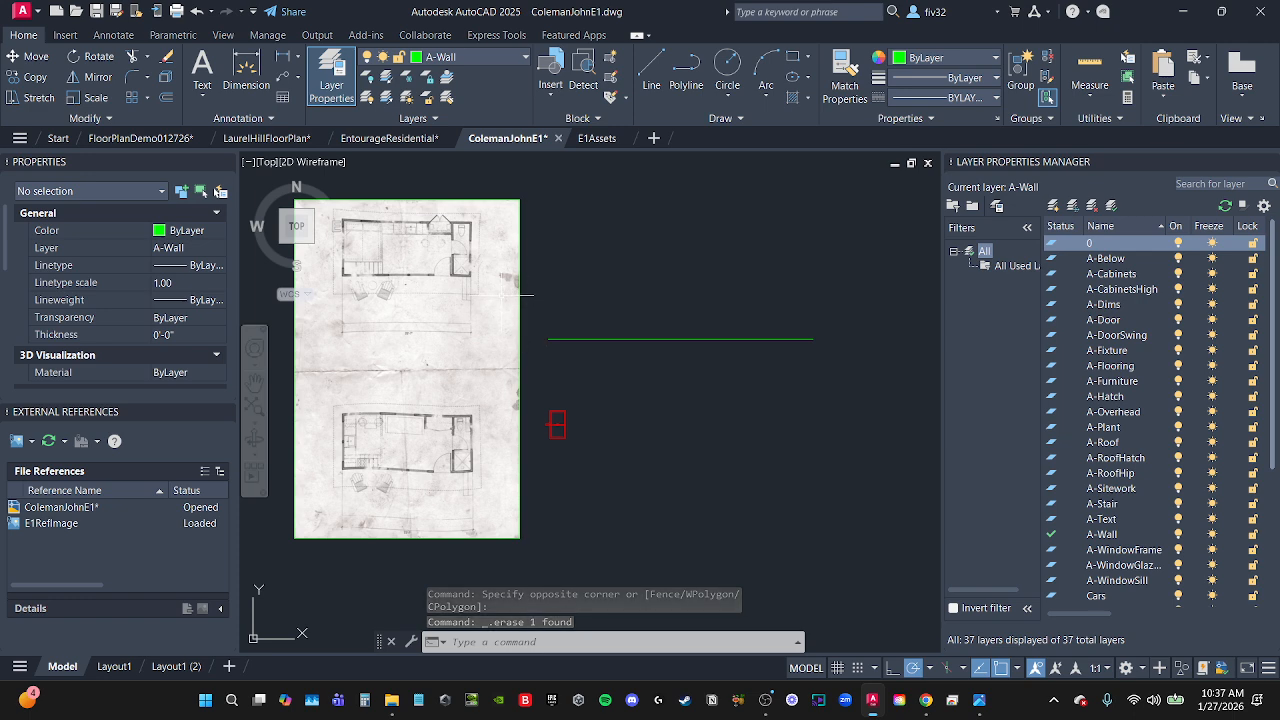
{"action": "left_click", "coordinate": [548, 338]}
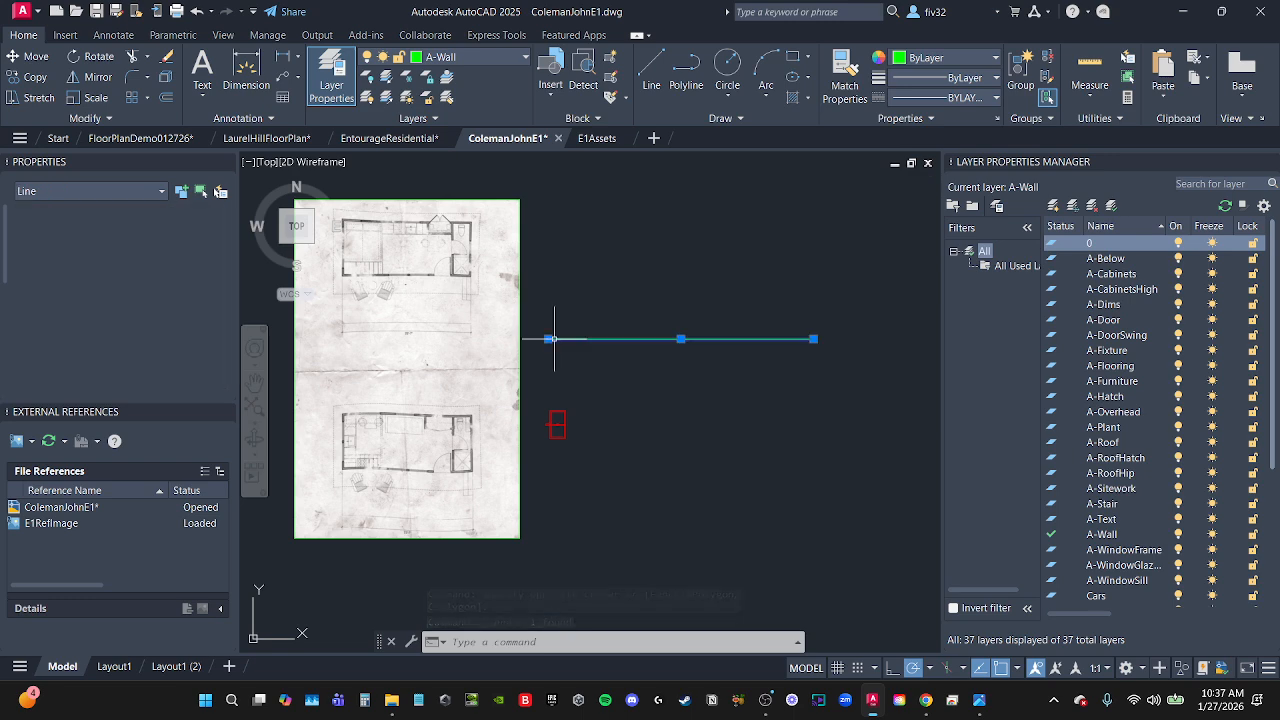
{"action": "key", "text": "Escape"}
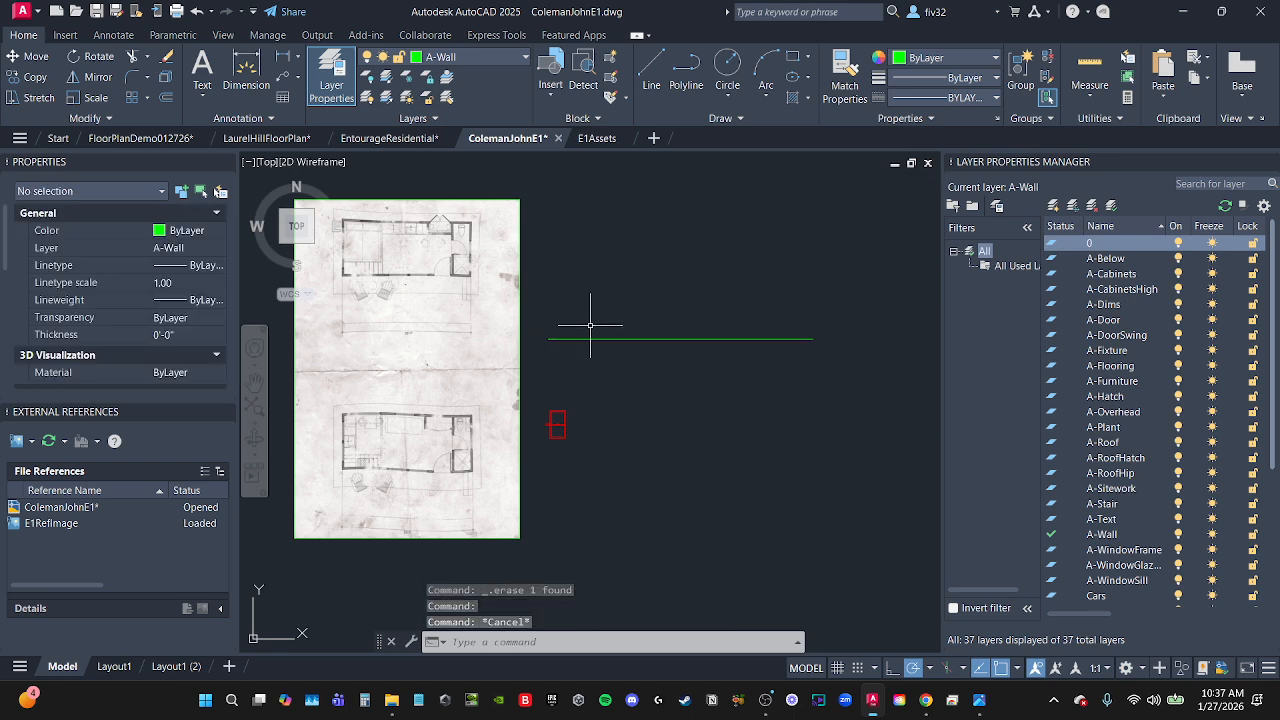
Assign the floor plan reference image to the Xref layer.
{"action": "left_click", "coordinate": [589, 322]}
{"action": "left_click", "coordinate": [514, 326]}
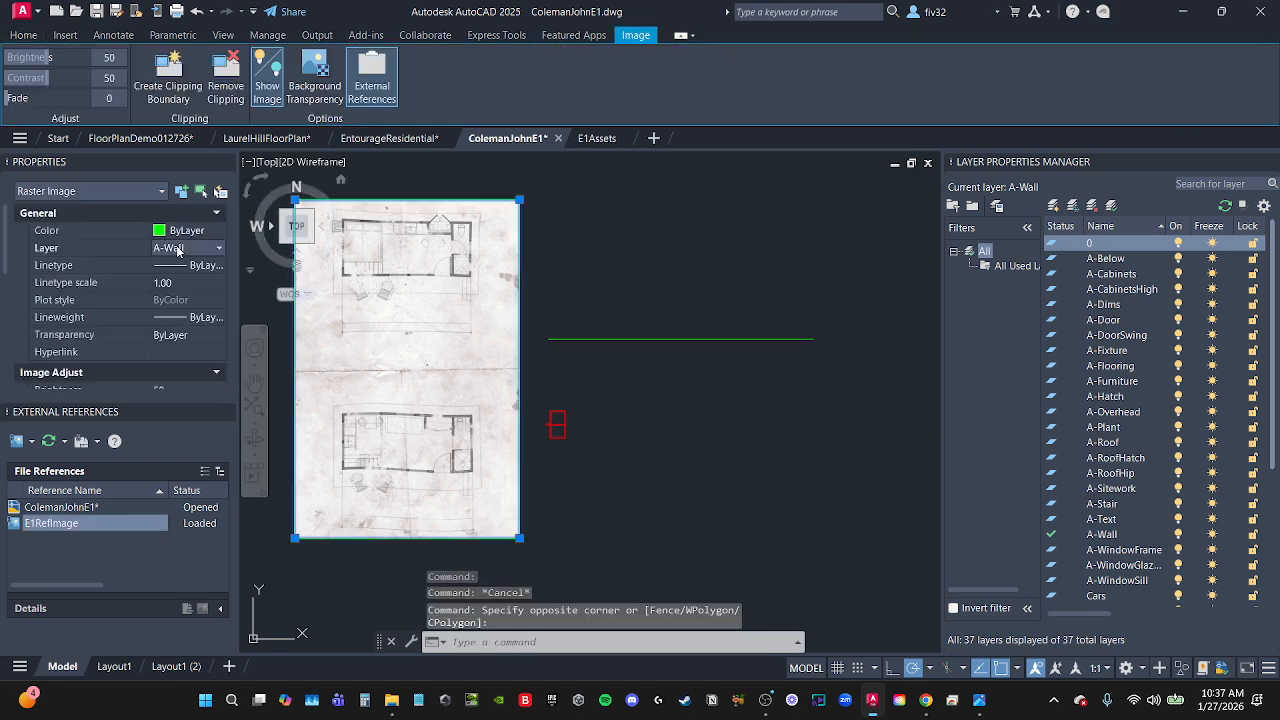
{"action": "left_click", "coordinate": [186, 248]}
{"action": "scroll", "coordinate": [190, 330], "scroll_direction": "down", "scroll_amount": 5}
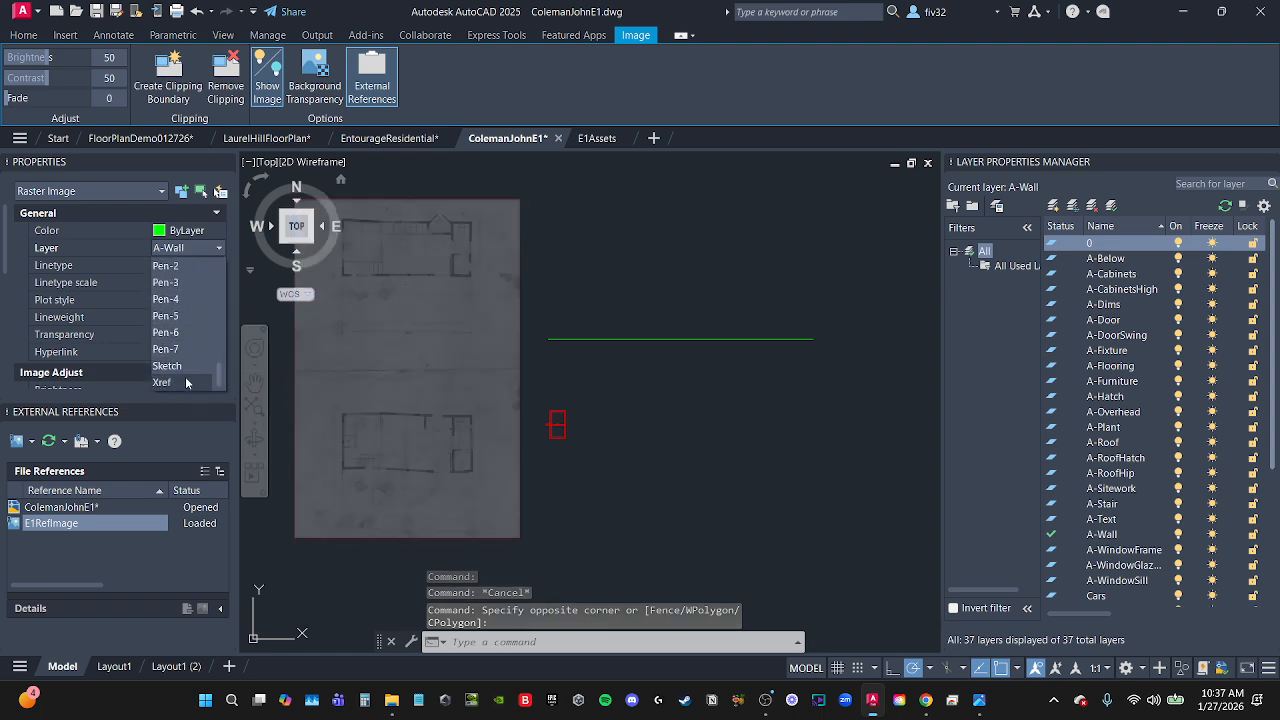
{"action": "left_click", "coordinate": [161, 382]}
{"action": "scroll", "coordinate": [380, 325], "scroll_direction": "up", "scroll_amount": 2}
{"action": "scroll", "coordinate": [498, 333], "scroll_direction": "up", "scroll_amount": 2}
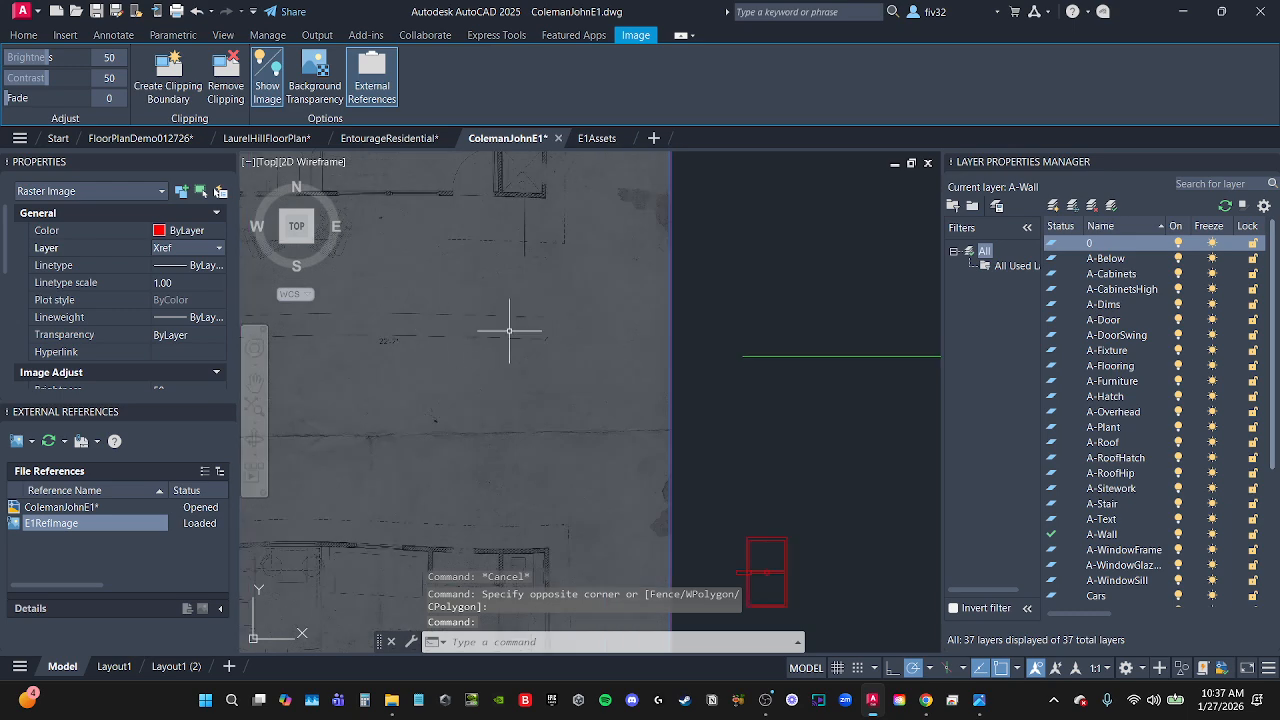
{"action": "scroll", "coordinate": [712, 342], "scroll_direction": "down", "scroll_amount": 2}
{"action": "key", "text": "Escape"}
{"action": "scroll", "coordinate": [706, 336], "scroll_direction": "down", "scroll_amount": 2}
Move the reference image so the left corner of the upper plan's overall dimension lines meets the green line's left endpoint.
{"action": "left_click", "coordinate": [722, 318]}
{"action": "left_click", "coordinate": [677, 307]}
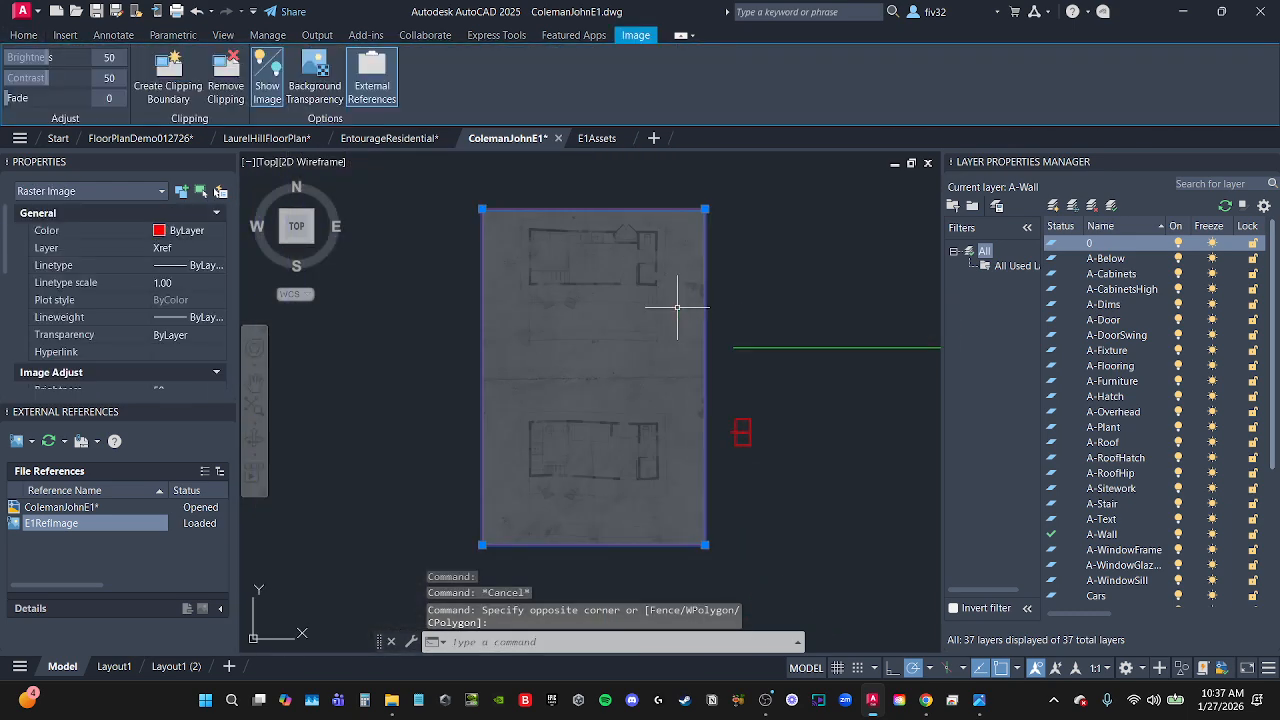
{"action": "type", "text": "MOVE"}
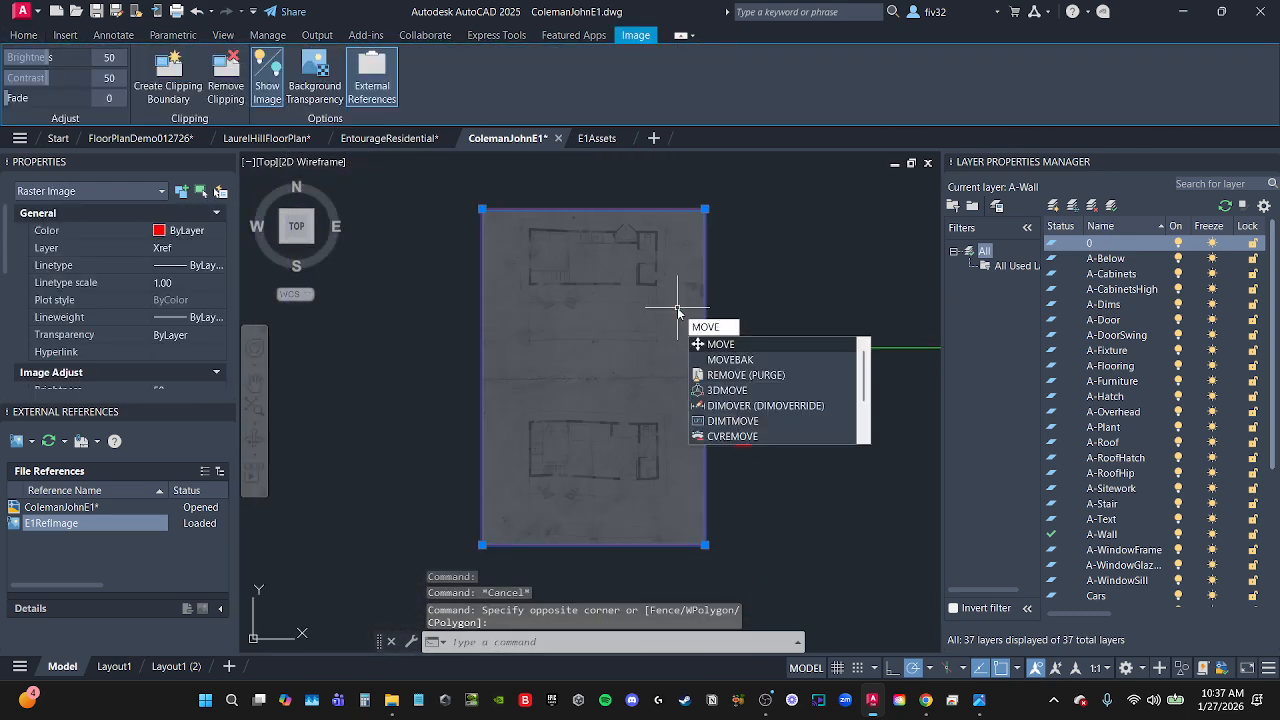
{"action": "key", "text": "Return"}
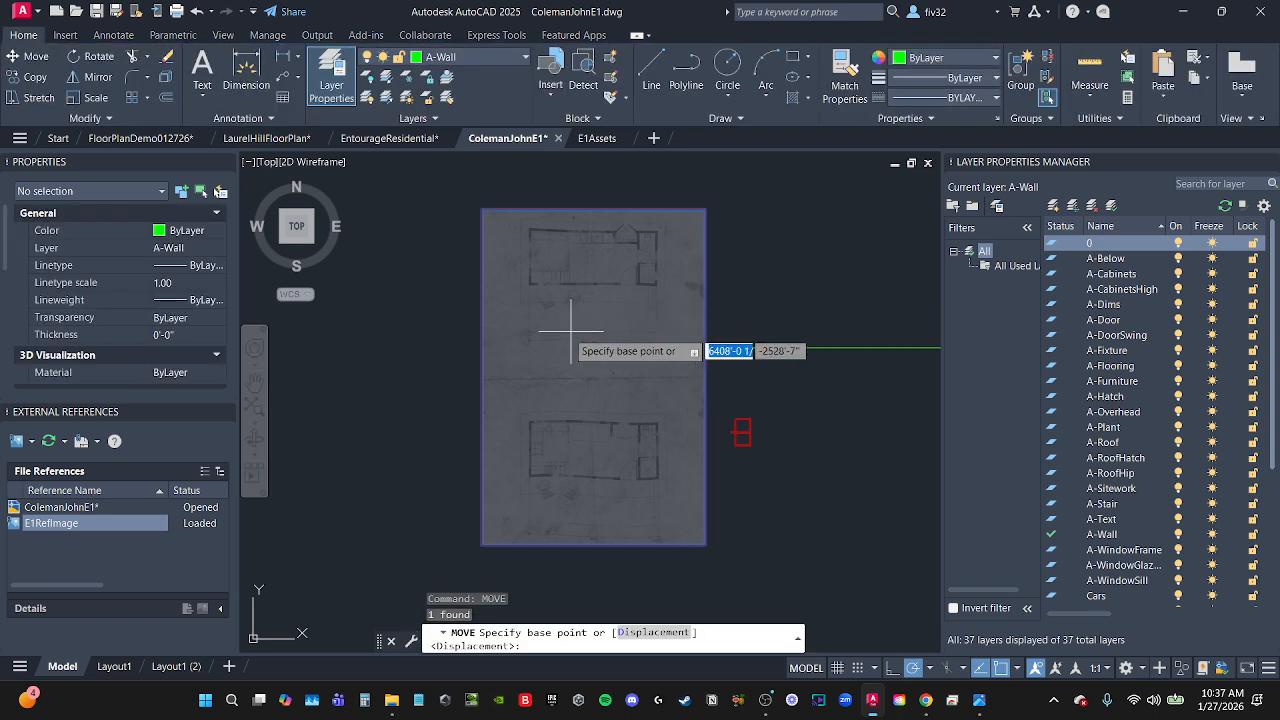
{"action": "scroll", "coordinate": [524, 332], "scroll_direction": "up", "scroll_amount": 4}
{"action": "scroll", "coordinate": [524, 332], "scroll_direction": "up", "scroll_amount": 6}
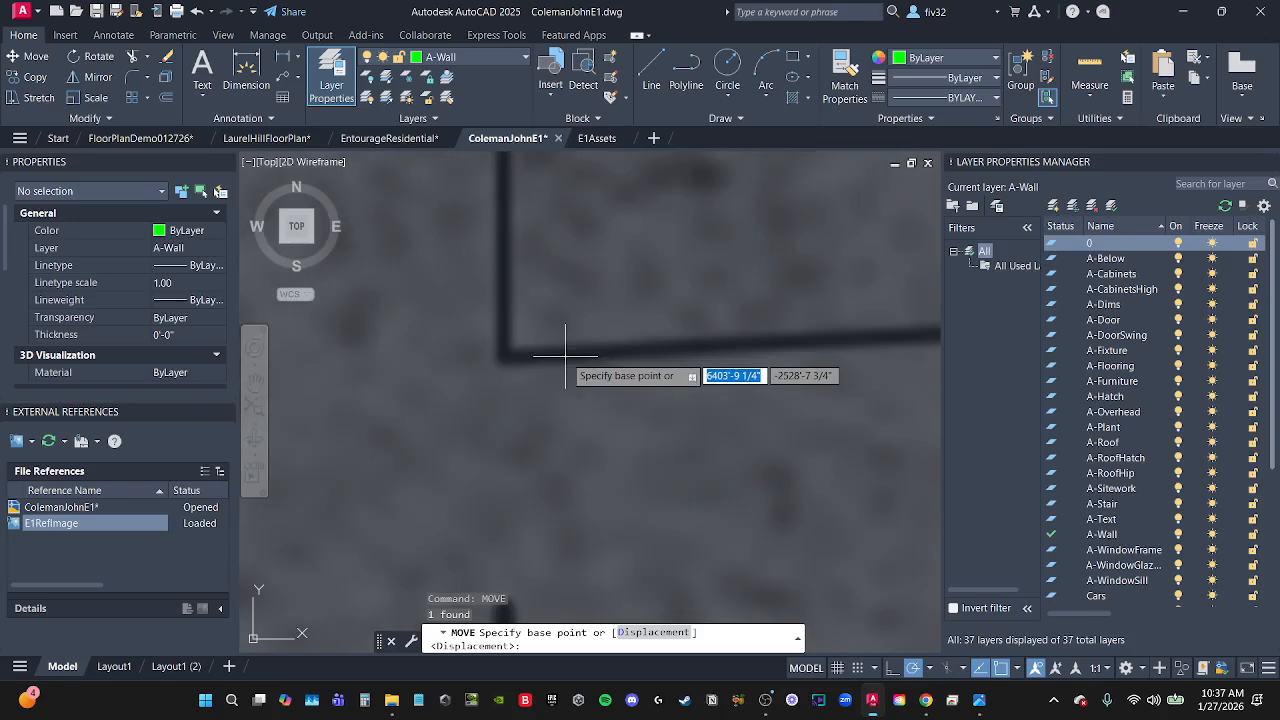
{"action": "scroll", "coordinate": [515, 354], "scroll_direction": "up", "scroll_amount": 3}
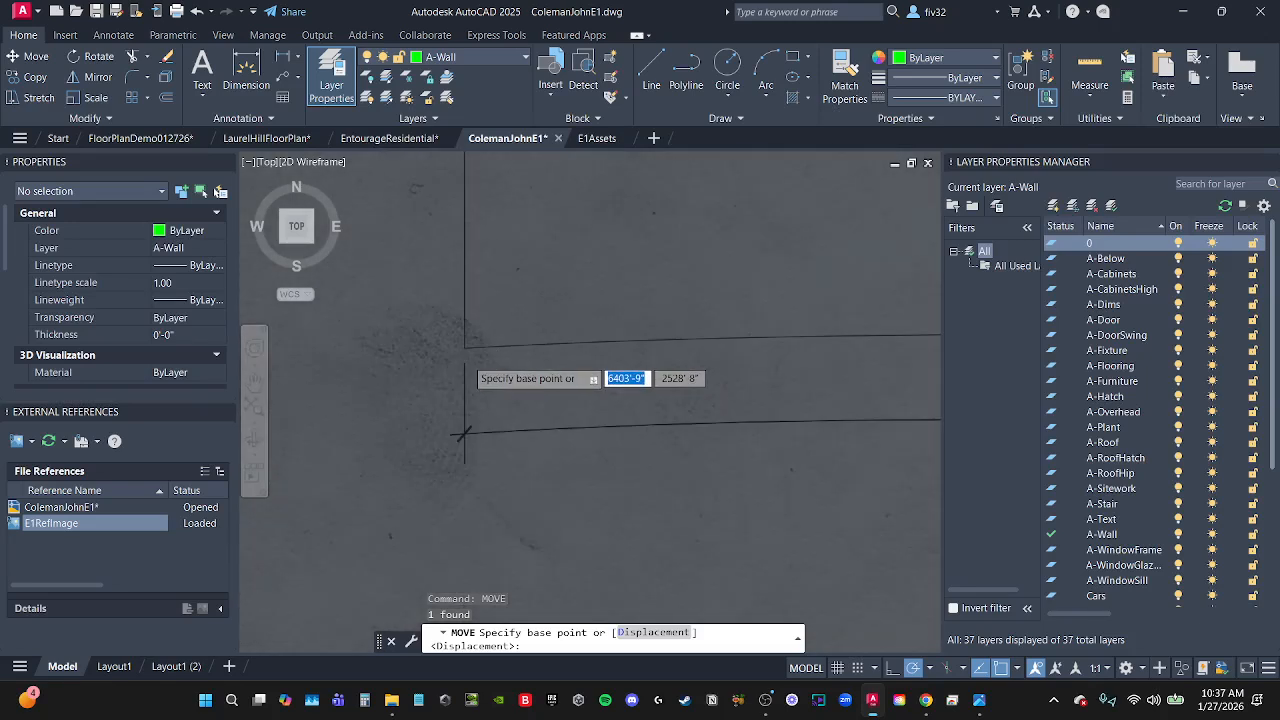
{"action": "scroll", "coordinate": [466, 342], "scroll_direction": "up", "scroll_amount": 3}
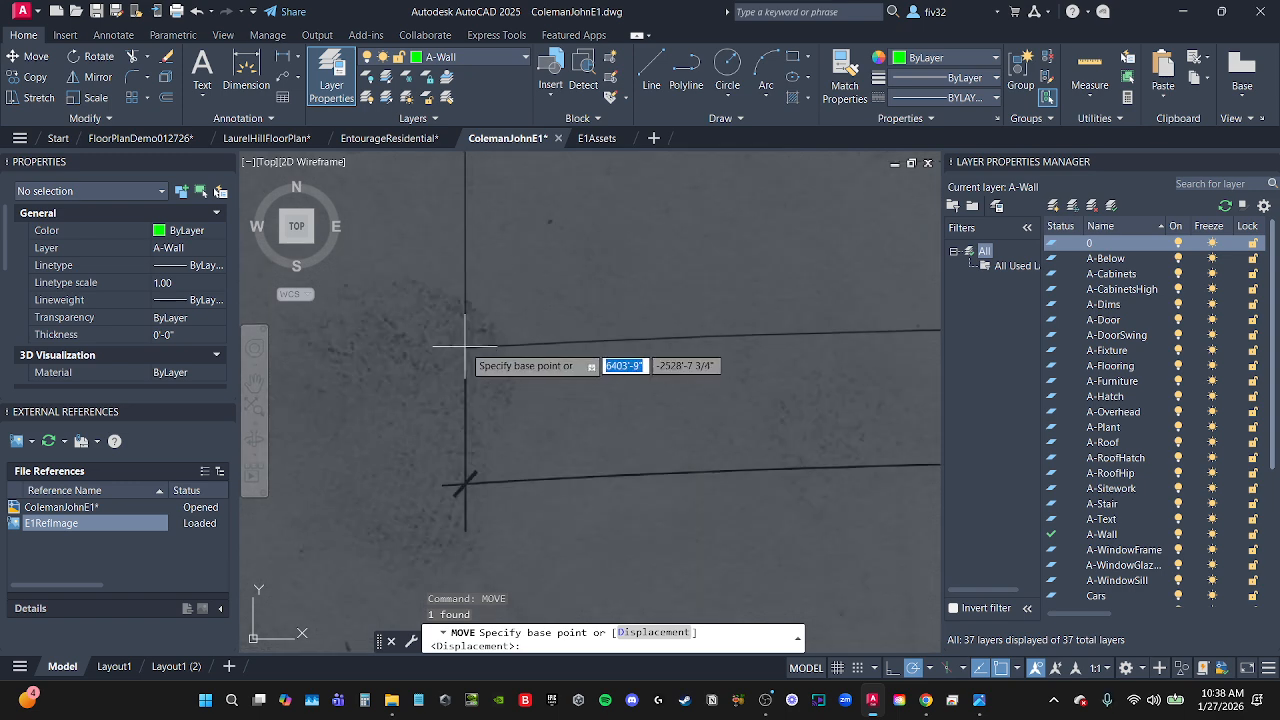
{"action": "scroll", "coordinate": [466, 342], "scroll_direction": "up", "scroll_amount": 3}
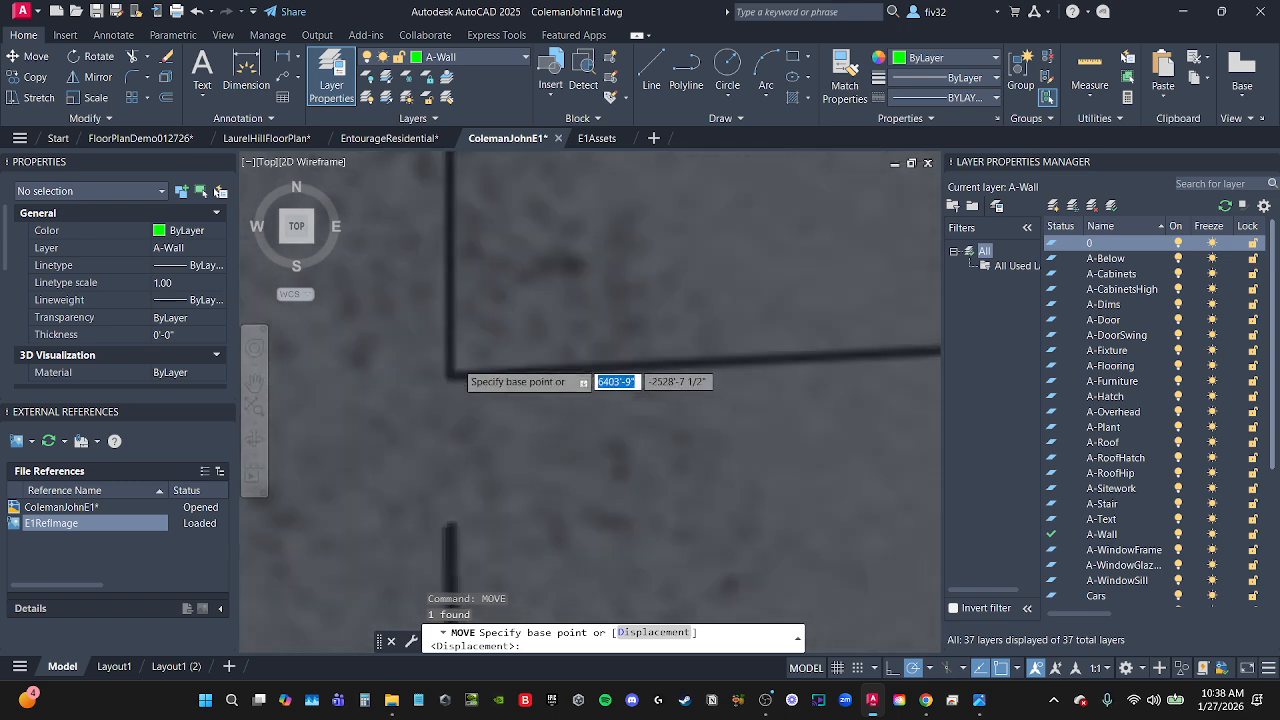
{"action": "left_click", "coordinate": [444, 379]}
{"action": "scroll", "coordinate": [444, 375], "scroll_direction": "down", "scroll_amount": 10}
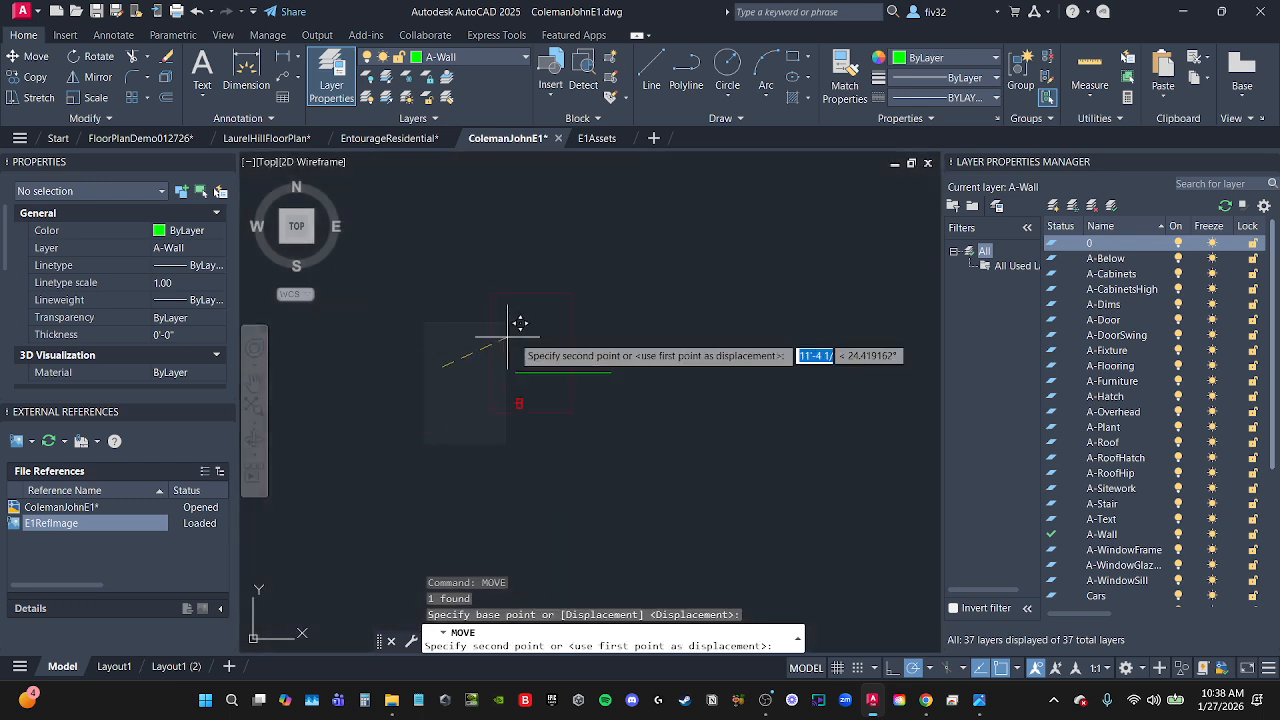
{"action": "scroll", "coordinate": [523, 351], "scroll_direction": "up", "scroll_amount": 3}
{"action": "key", "text": "Escape"}
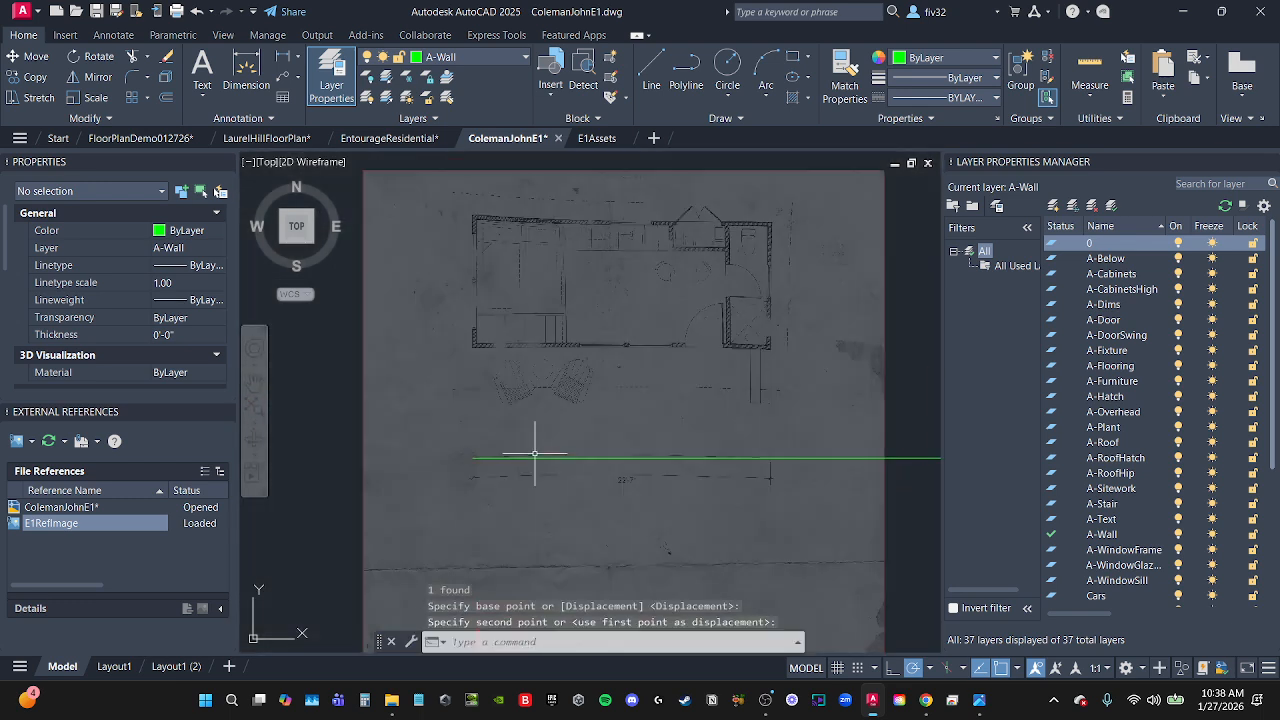
{"action": "scroll", "coordinate": [573, 408], "scroll_direction": "up", "scroll_amount": 2}
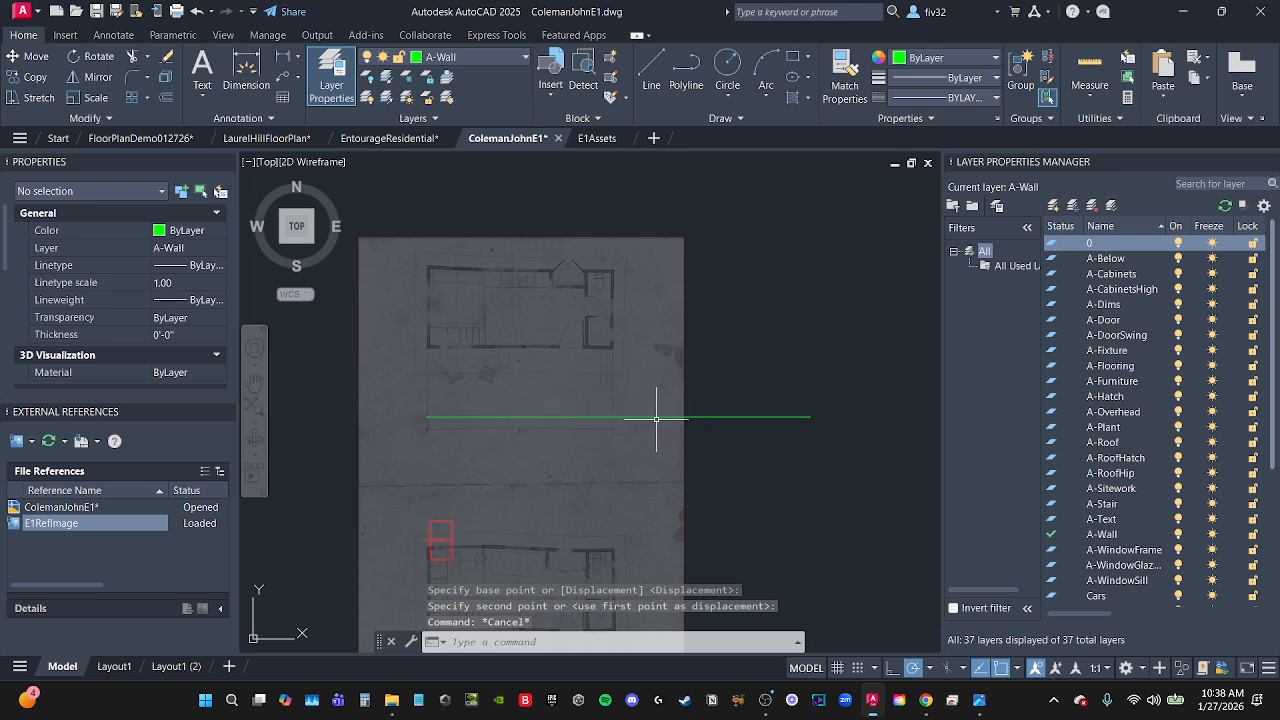
Move the red fixture objects off the reference image into the empty space above it.
{"action": "left_click", "coordinate": [371, 509]}
{"action": "left_click", "coordinate": [530, 592]}
{"action": "scroll", "coordinate": [514, 531], "scroll_direction": "down", "scroll_amount": 5}
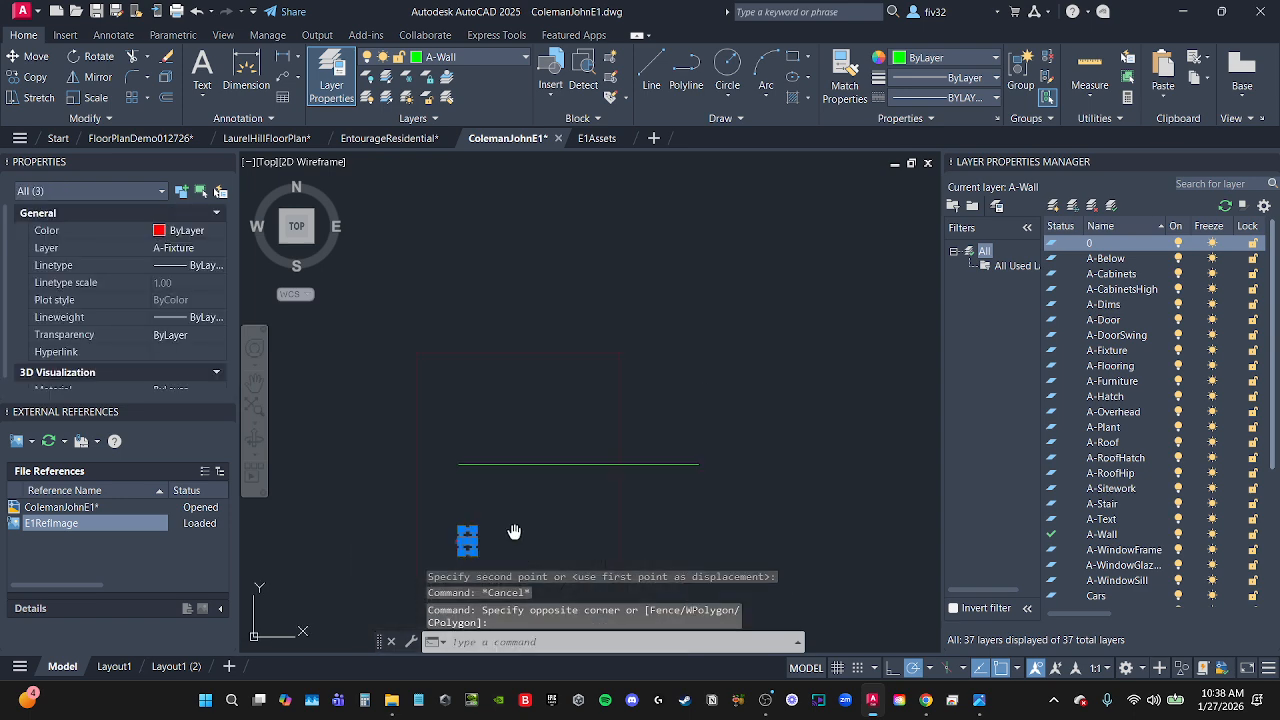
{"action": "scroll", "coordinate": [534, 487], "scroll_direction": "up", "scroll_amount": 3}
{"action": "type", "text": "m"}
{"action": "key", "text": "space"}
{"action": "left_click", "coordinate": [501, 486]}
{"action": "left_click", "coordinate": [404, 275]}
{"action": "key", "text": "Escape"}
{"action": "scroll", "coordinate": [503, 433], "scroll_direction": "up", "scroll_amount": 4}
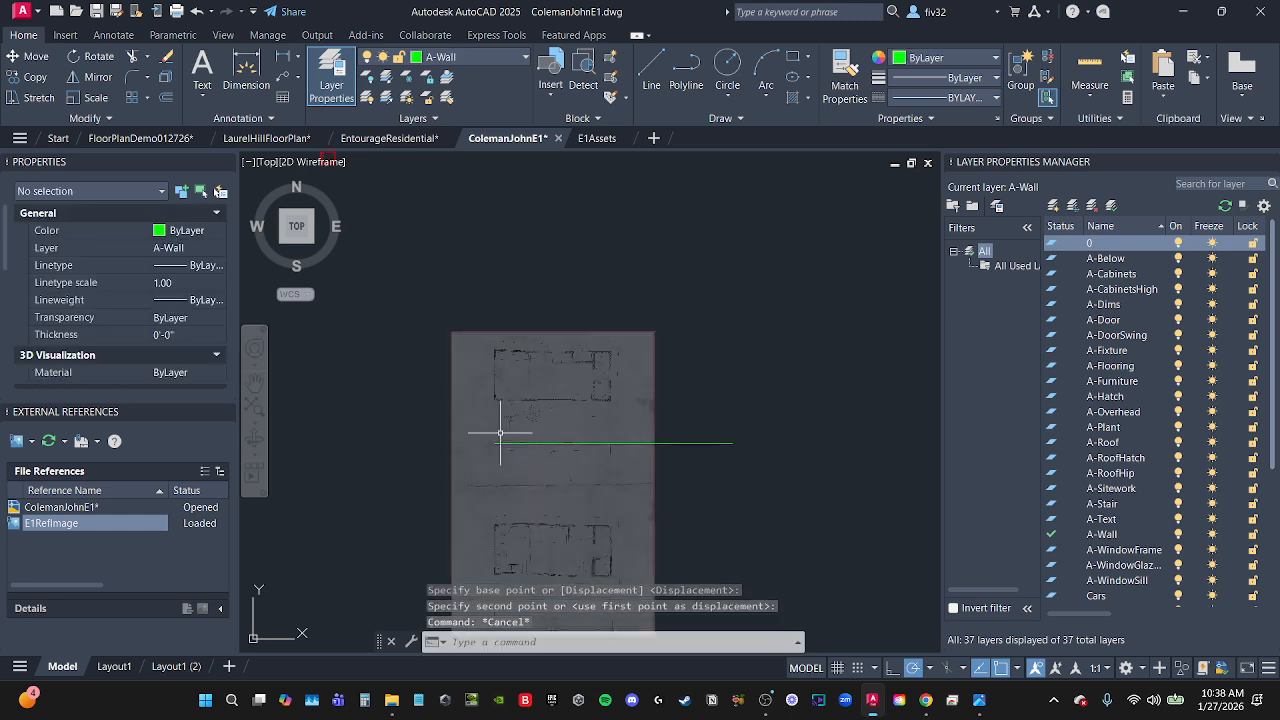
{"action": "middle_click_drag", "start_coordinate": [546, 400], "coordinate": [462, 376]}
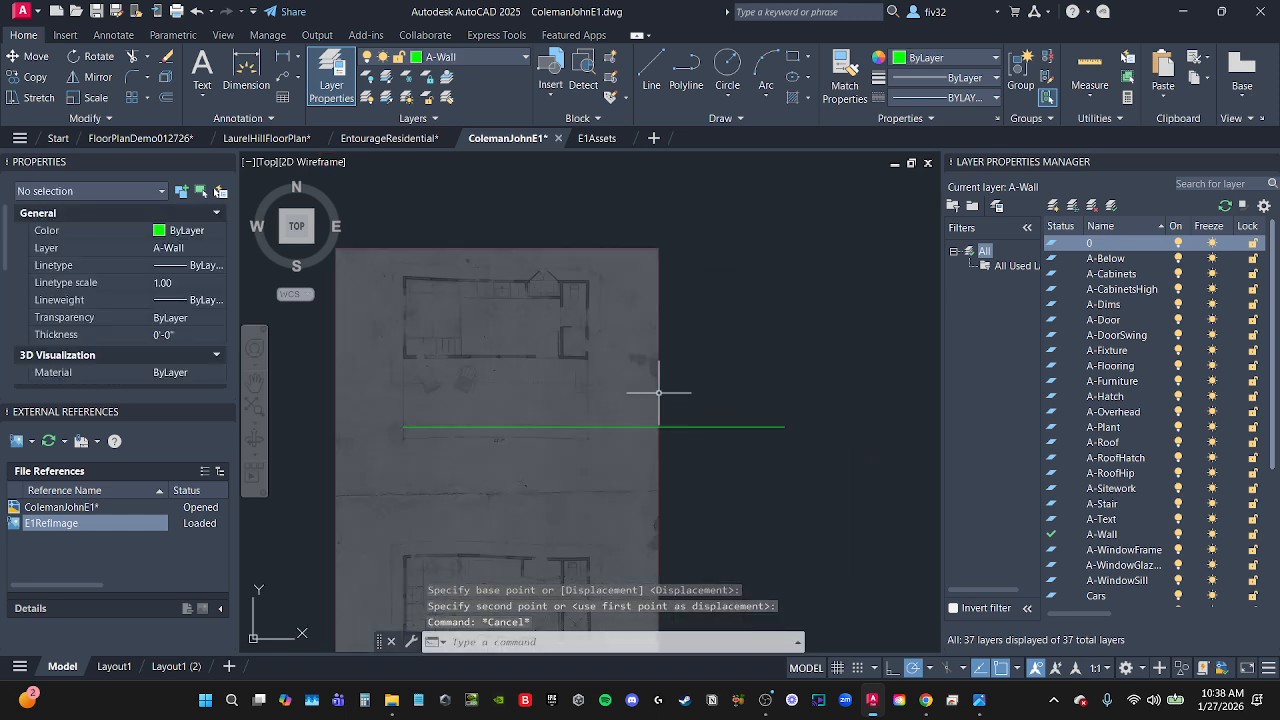
Start scaling the reference image from the green line's left endpoint, consulting the whiteboard instructions in Screenshot 2026-01-27 103114.png.
{"action": "left_click", "coordinate": [697, 383]}
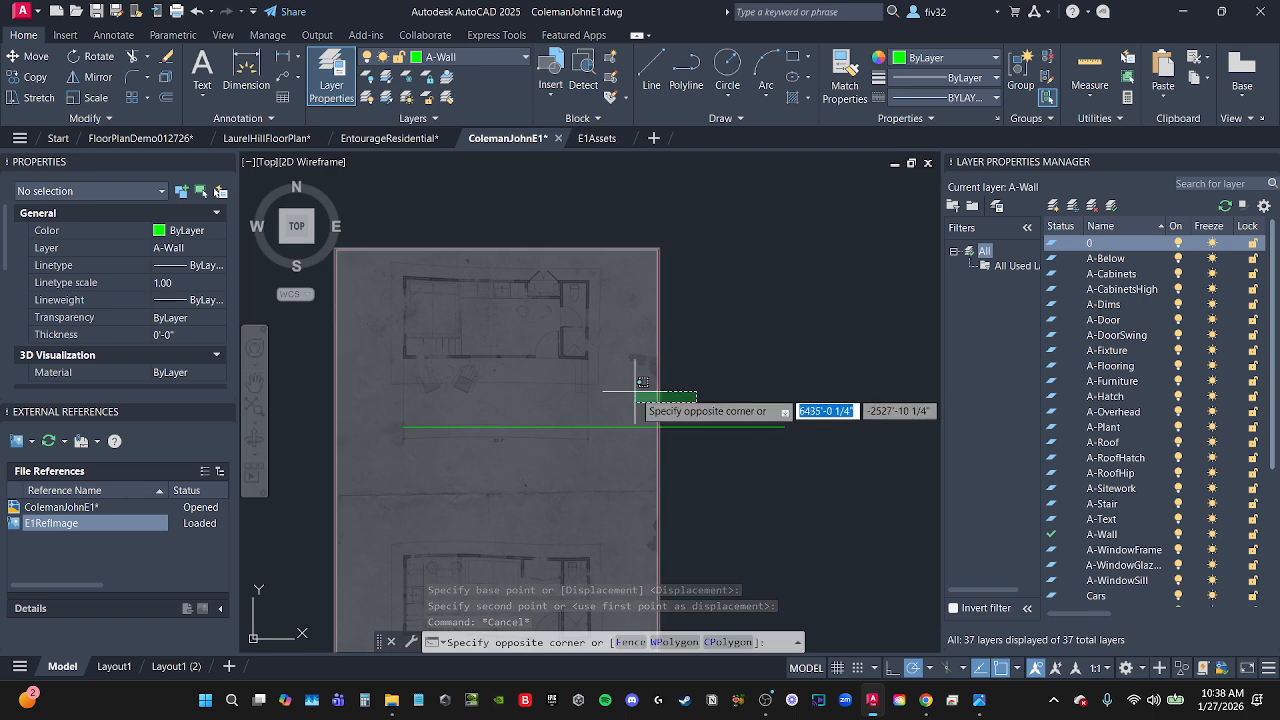
{"action": "left_click", "coordinate": [490, 411]}
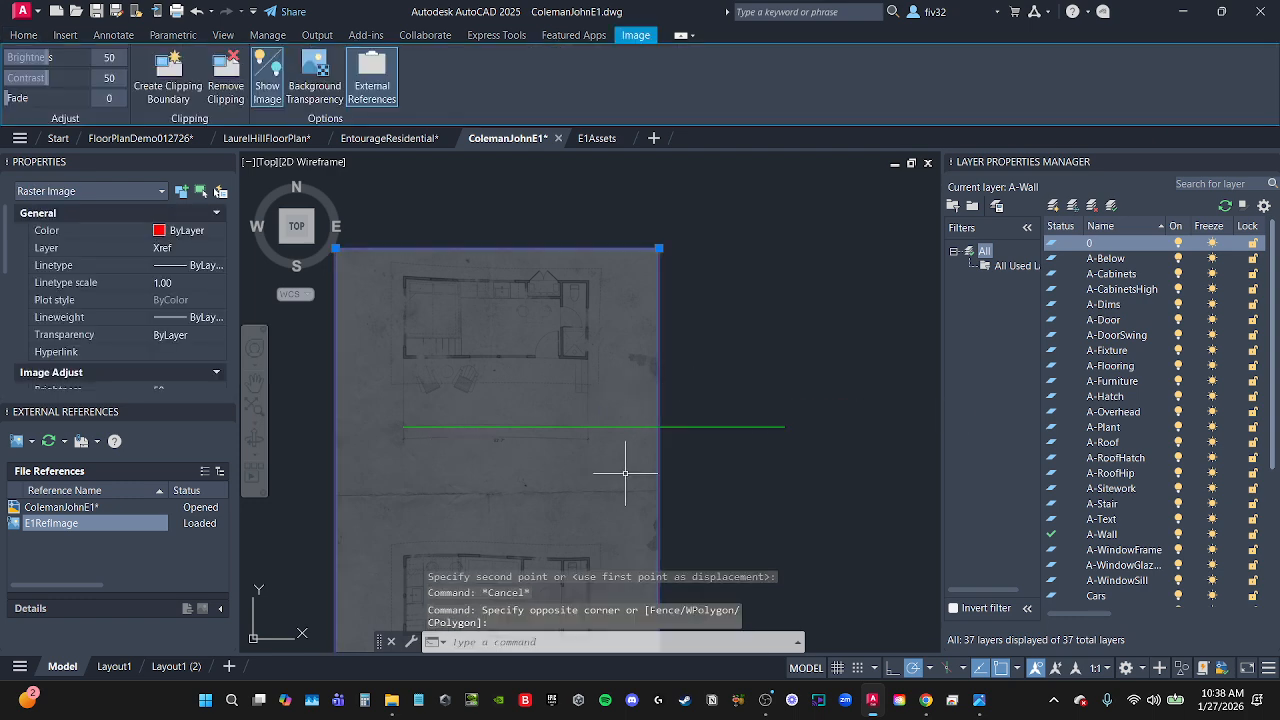
{"action": "key", "text": "alt+Tab"}
{"action": "left_click", "coordinate": [891, 301]}
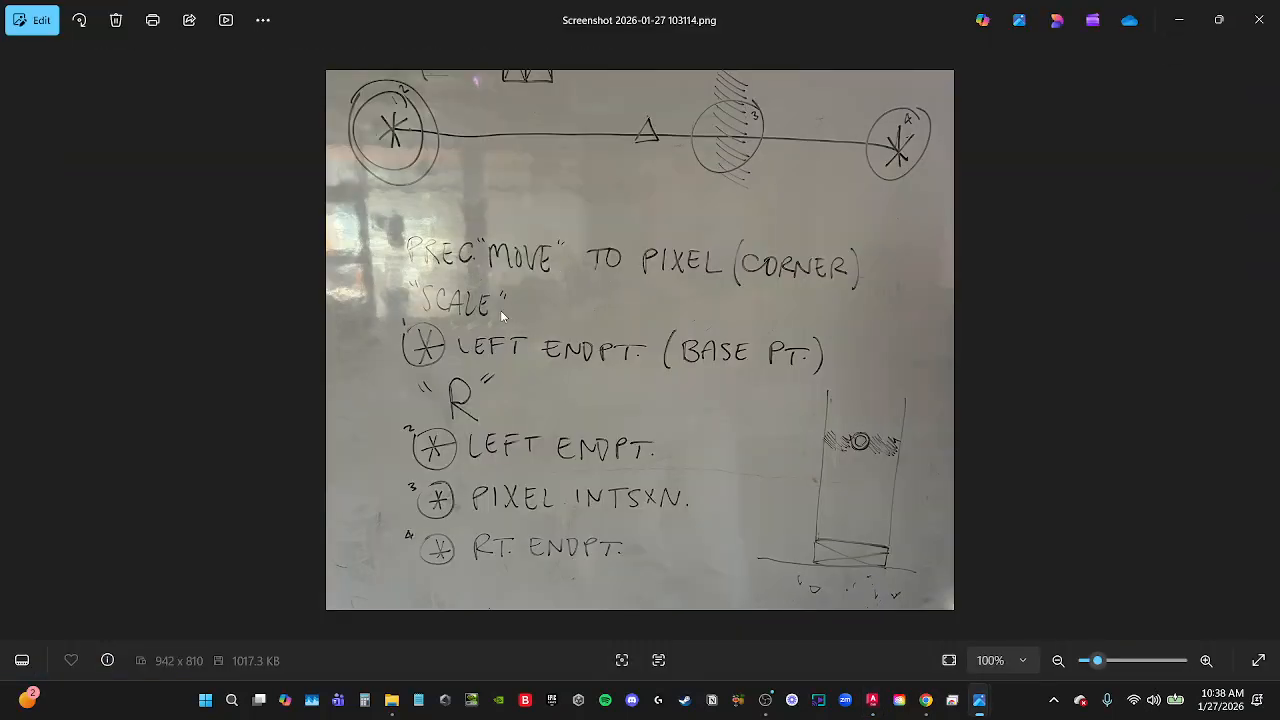
{"action": "key", "text": "alt+Tab"}
{"action": "type", "text": "SCALE"}
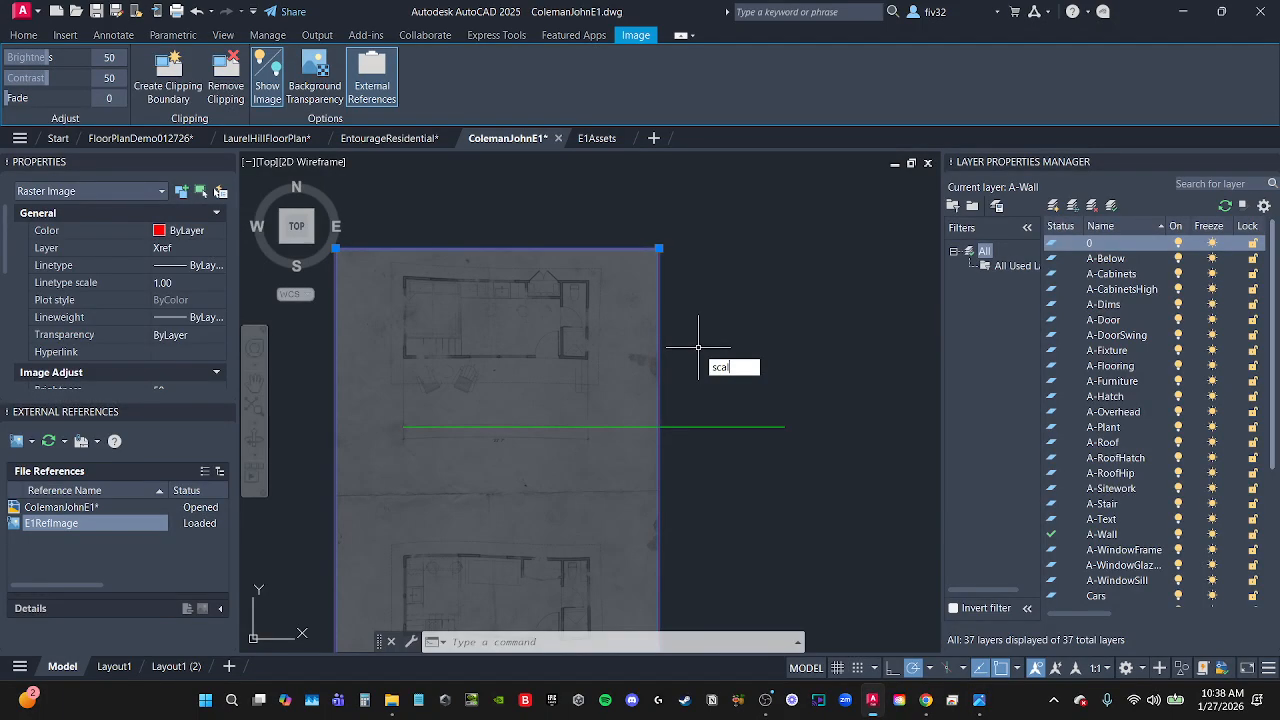
{"action": "key", "text": "Return"}
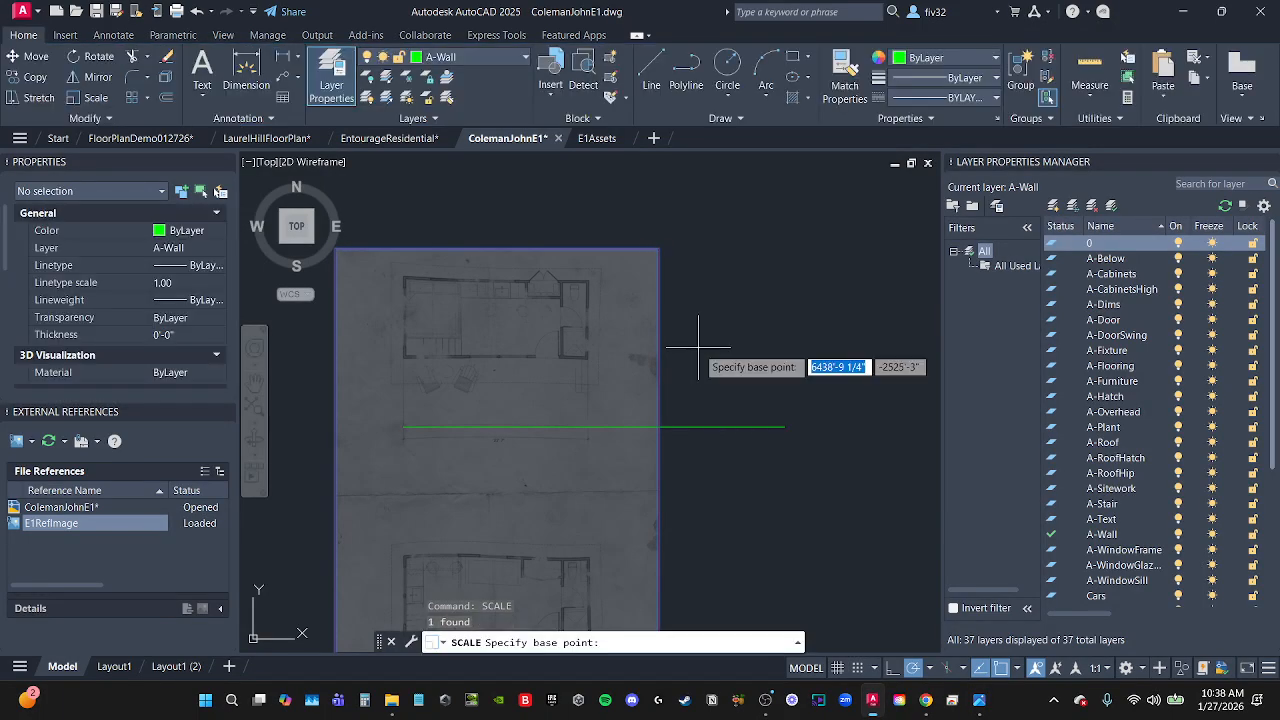
{"action": "key", "text": "alt+Tab"}
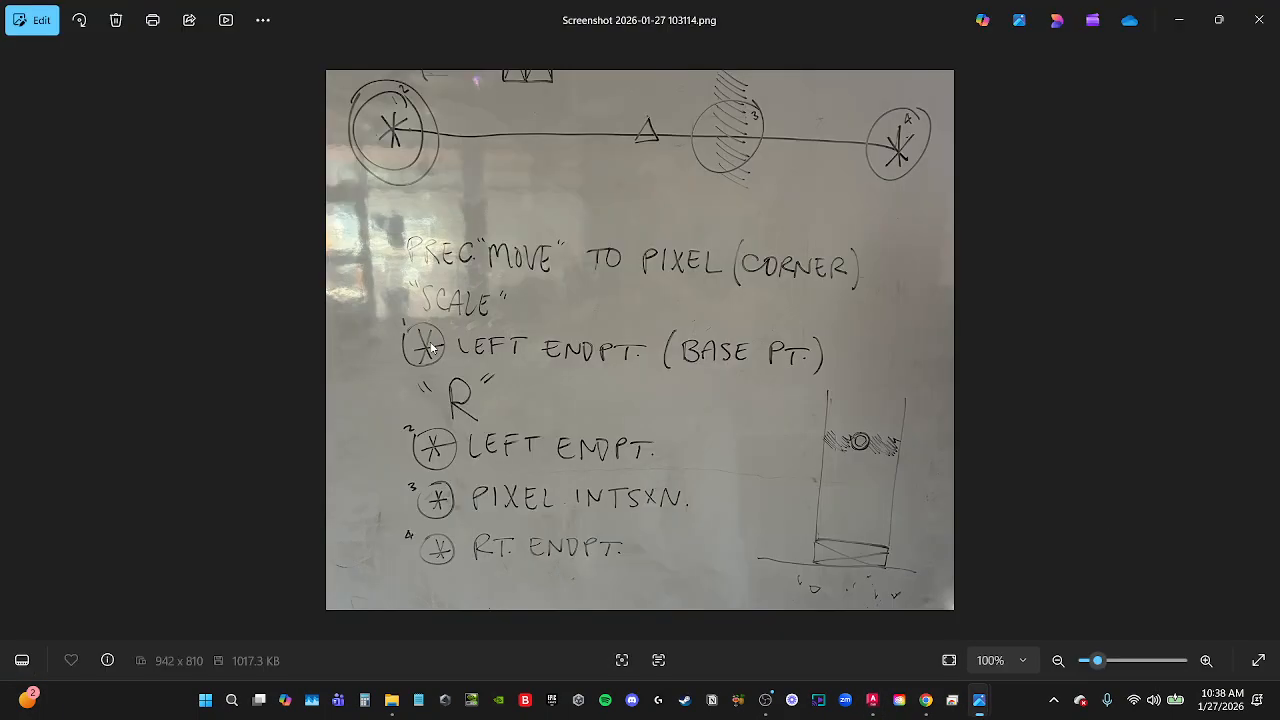
{"action": "key", "text": "alt+Tab"}
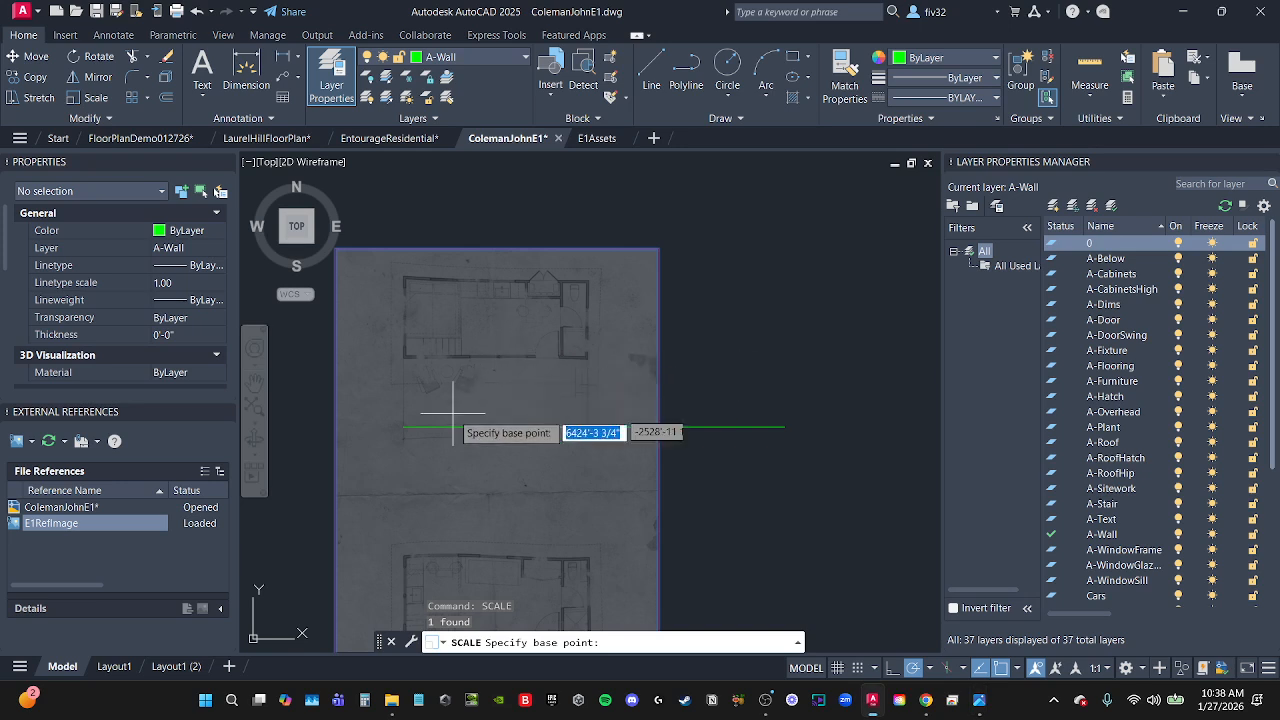
{"action": "left_click", "coordinate": [403, 426]}
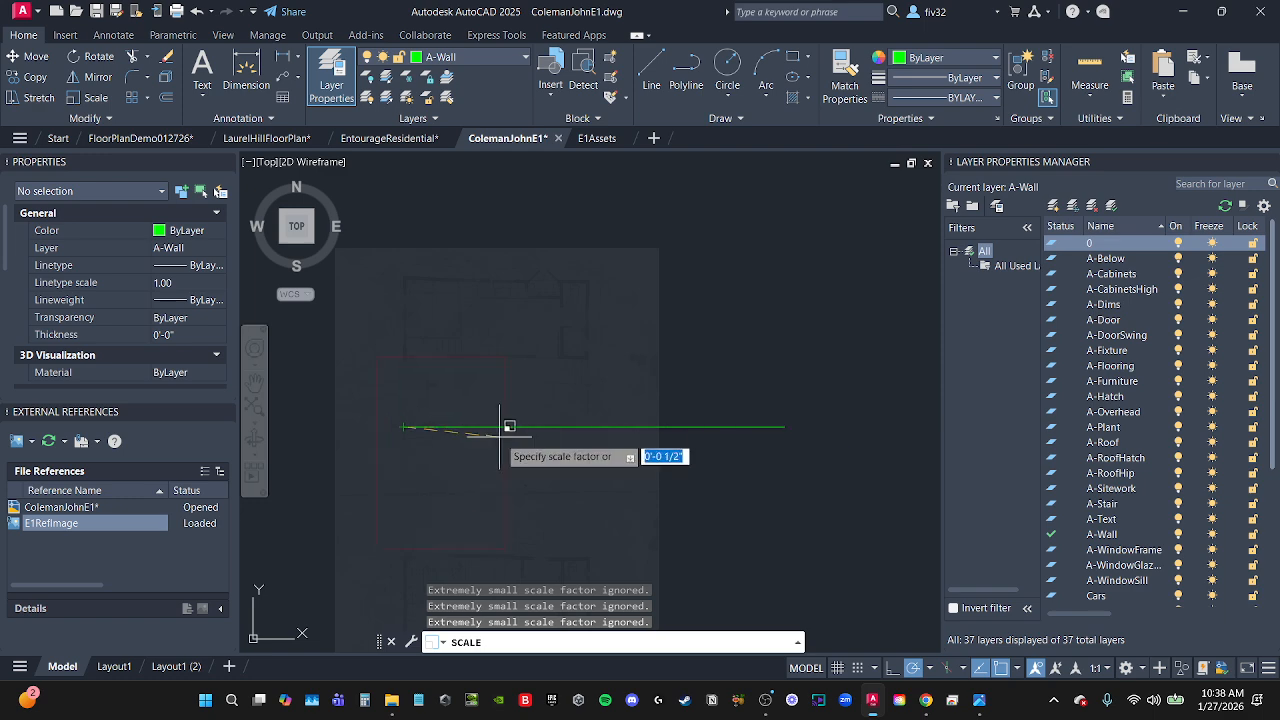
Scale the image by reference, from the left endpoint to the plan's right extension line, matching the green line's right endpoint.
{"action": "key", "text": "alt+Tab"}
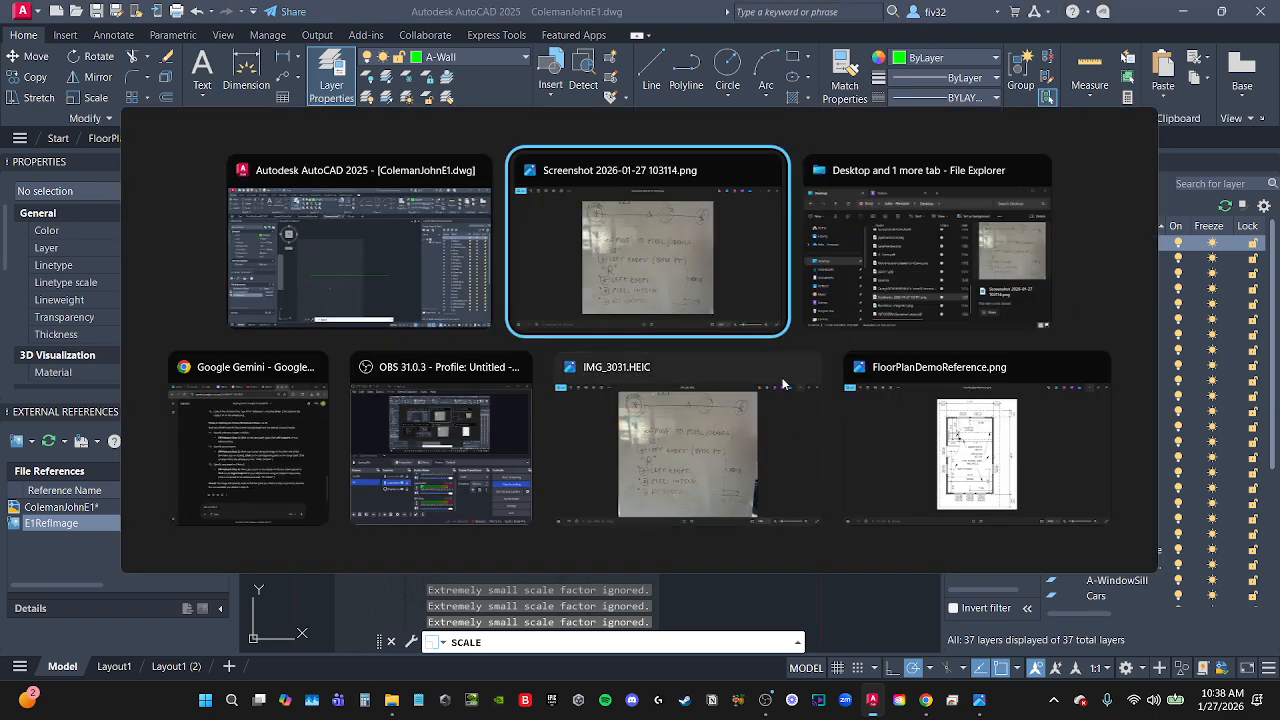
{"action": "key", "text": "alt+Tab"}
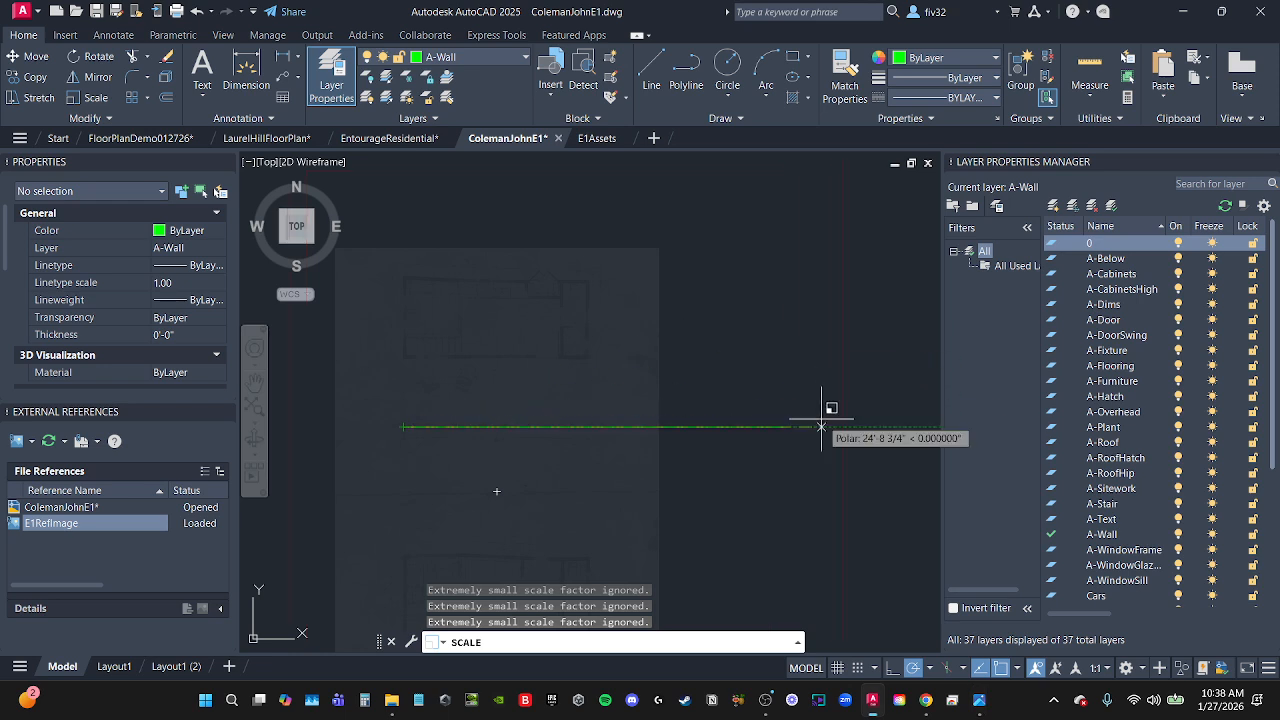
{"action": "type", "text": "r"}
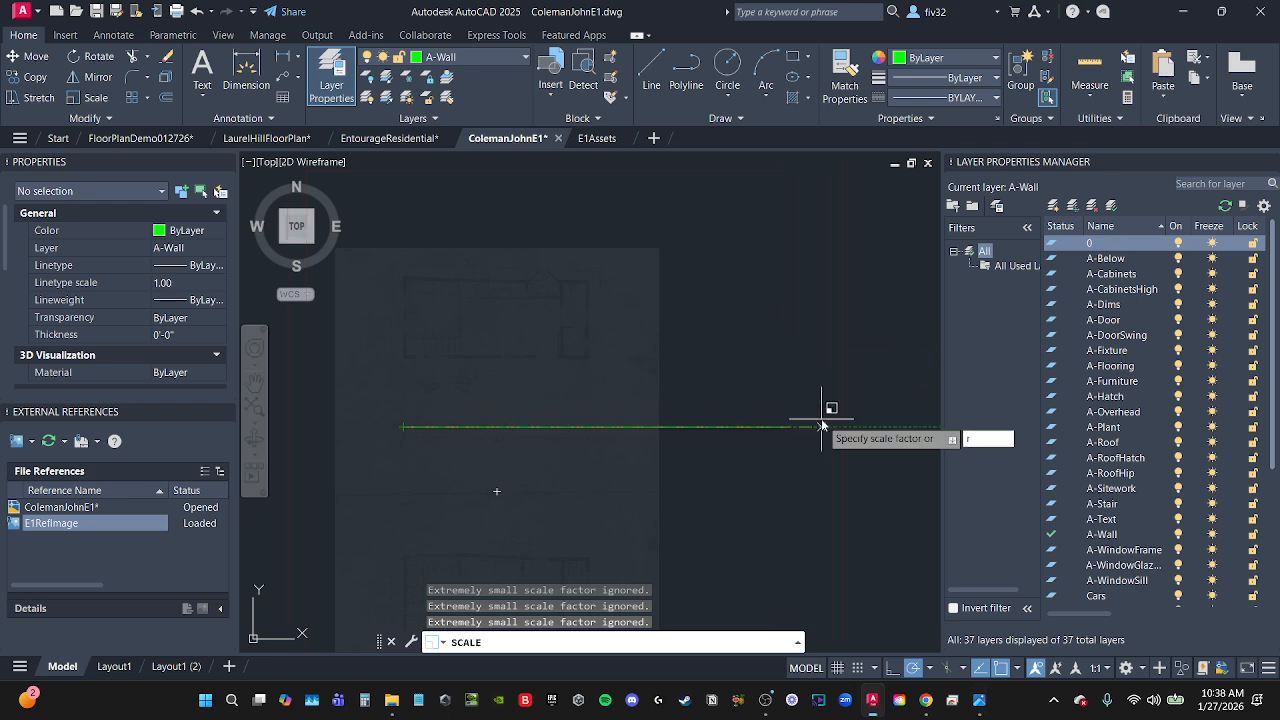
{"action": "key", "text": "Return"}
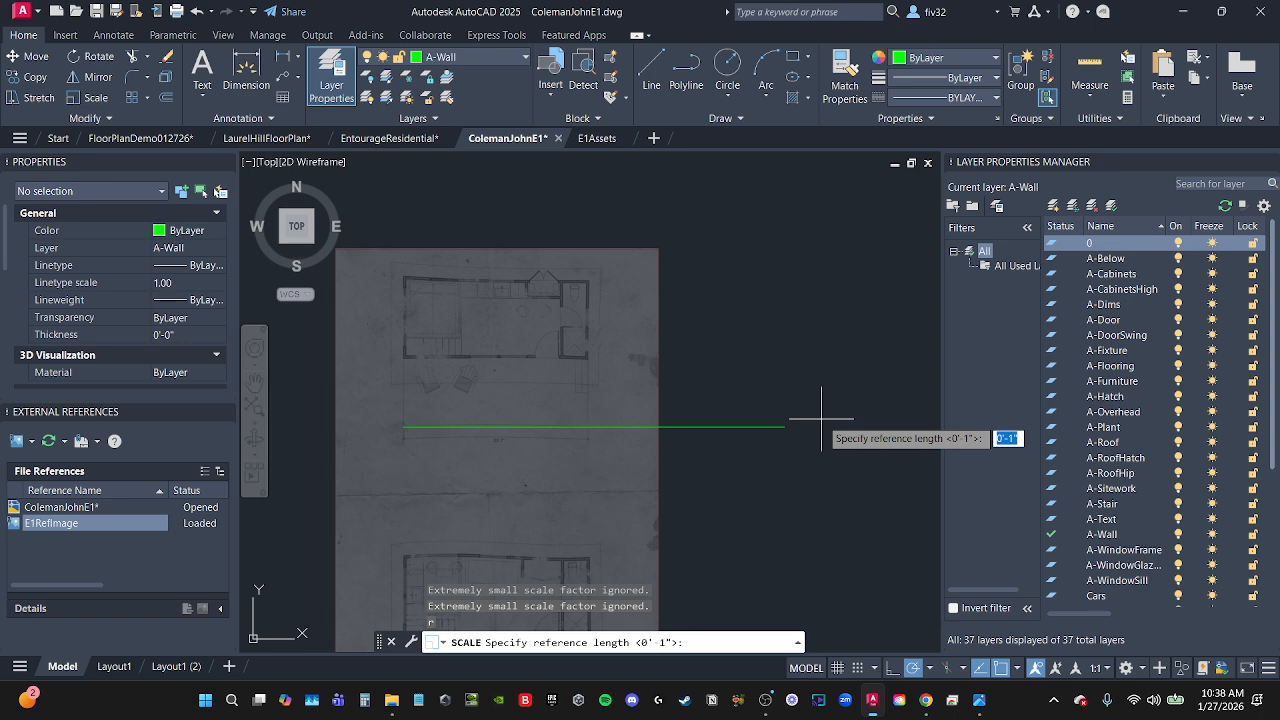
{"action": "left_click", "coordinate": [404, 428]}
{"action": "scroll", "coordinate": [589, 440], "scroll_direction": "up", "scroll_amount": 6}
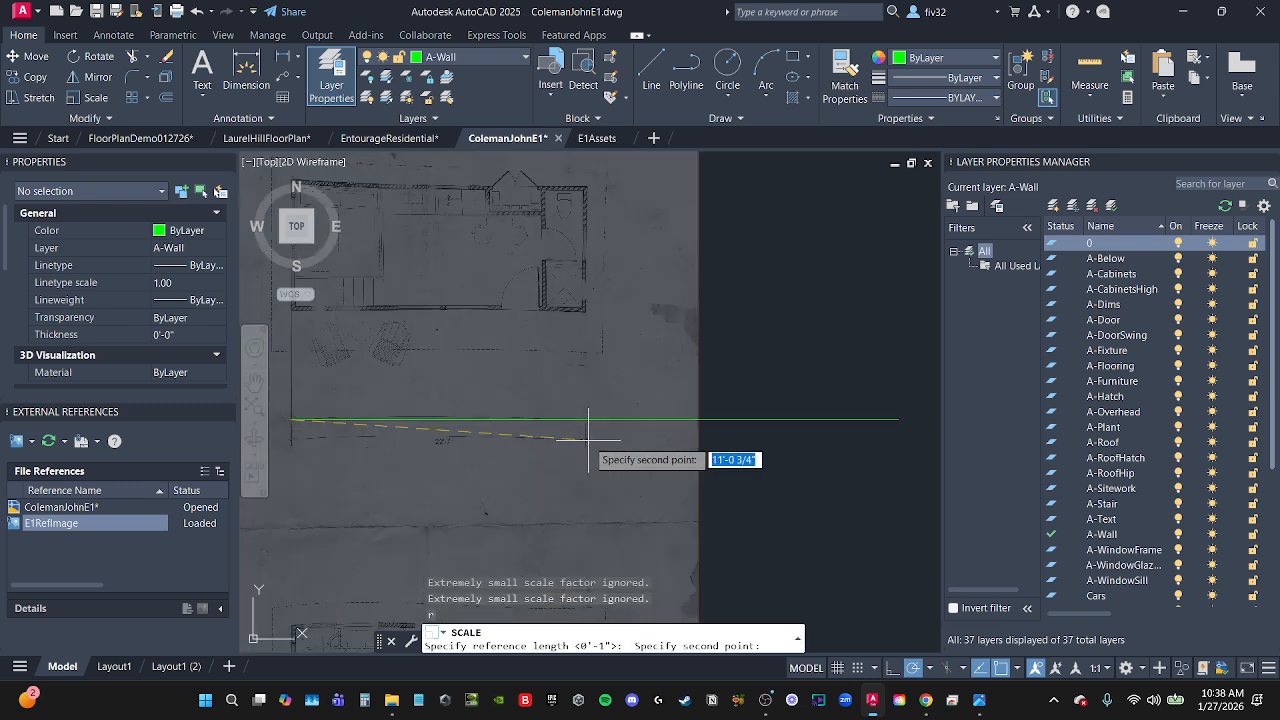
{"action": "scroll", "coordinate": [567, 390], "scroll_direction": "up", "scroll_amount": 3}
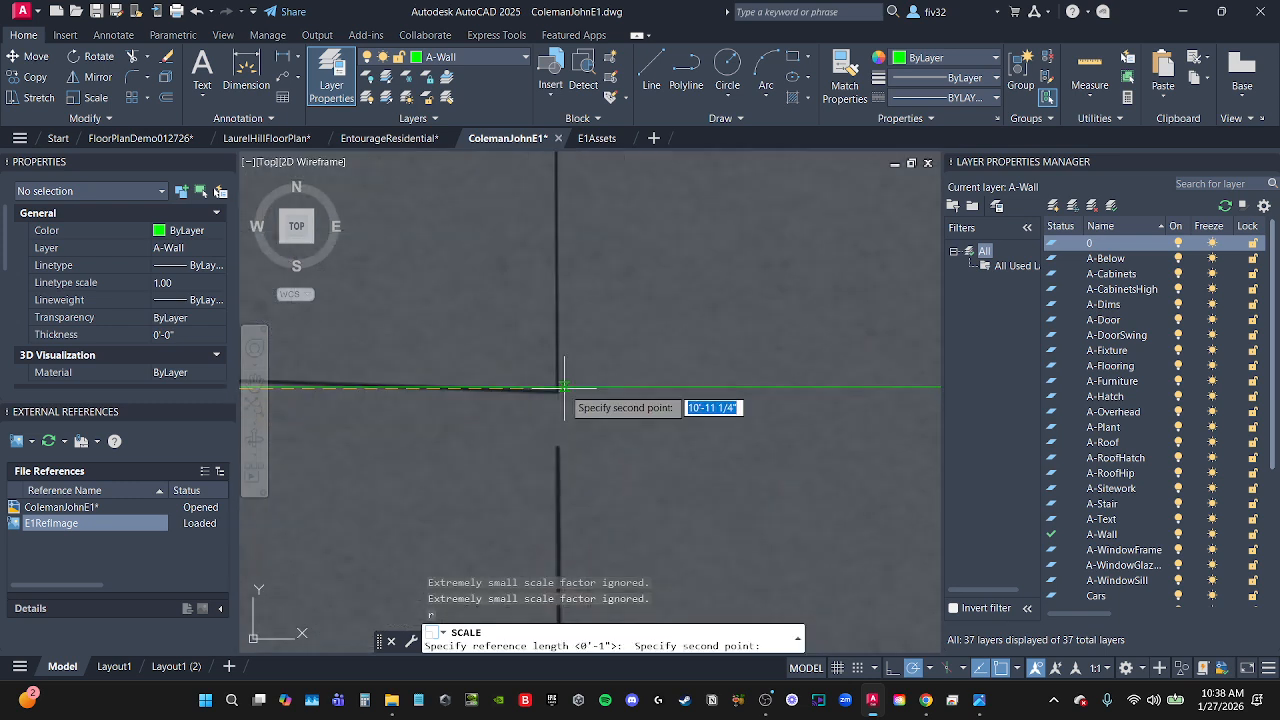
{"action": "scroll", "coordinate": [558, 386], "scroll_direction": "up", "scroll_amount": 3}
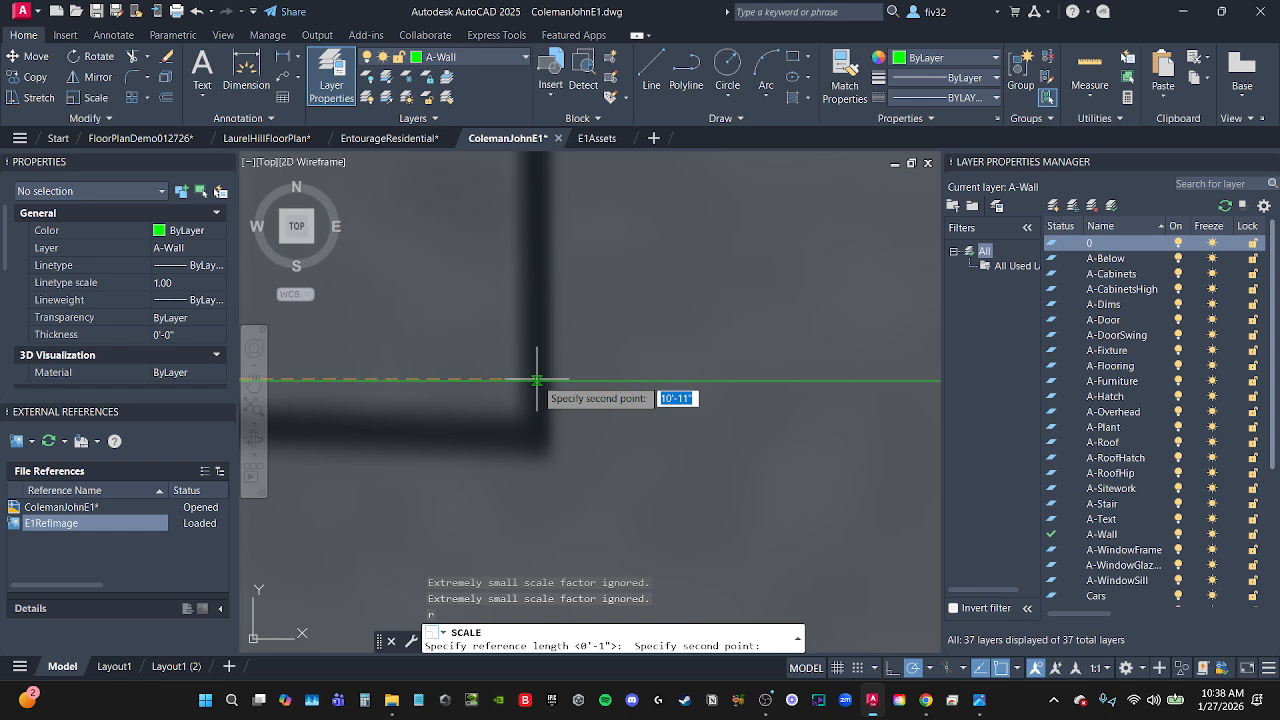
{"action": "left_click", "coordinate": [537, 380]}
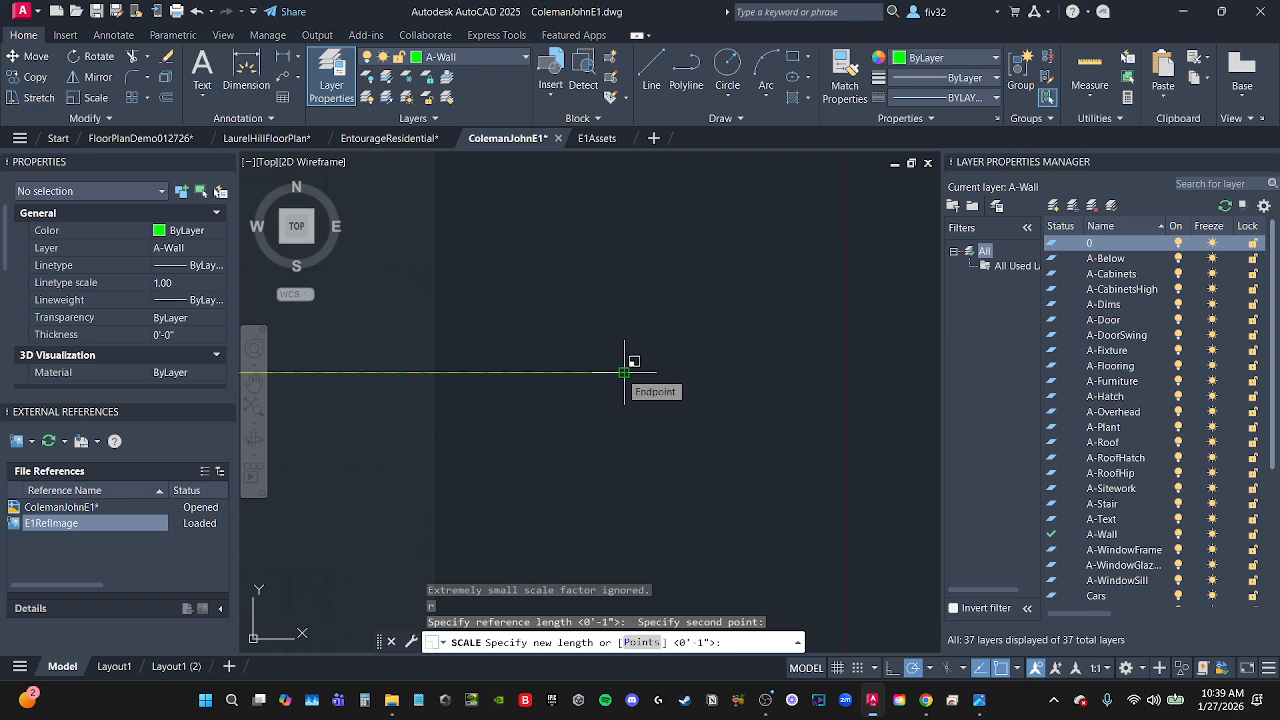
{"action": "left_click", "coordinate": [625, 372]}
{"action": "scroll", "coordinate": [630, 370], "scroll_direction": "down", "scroll_amount": 3}
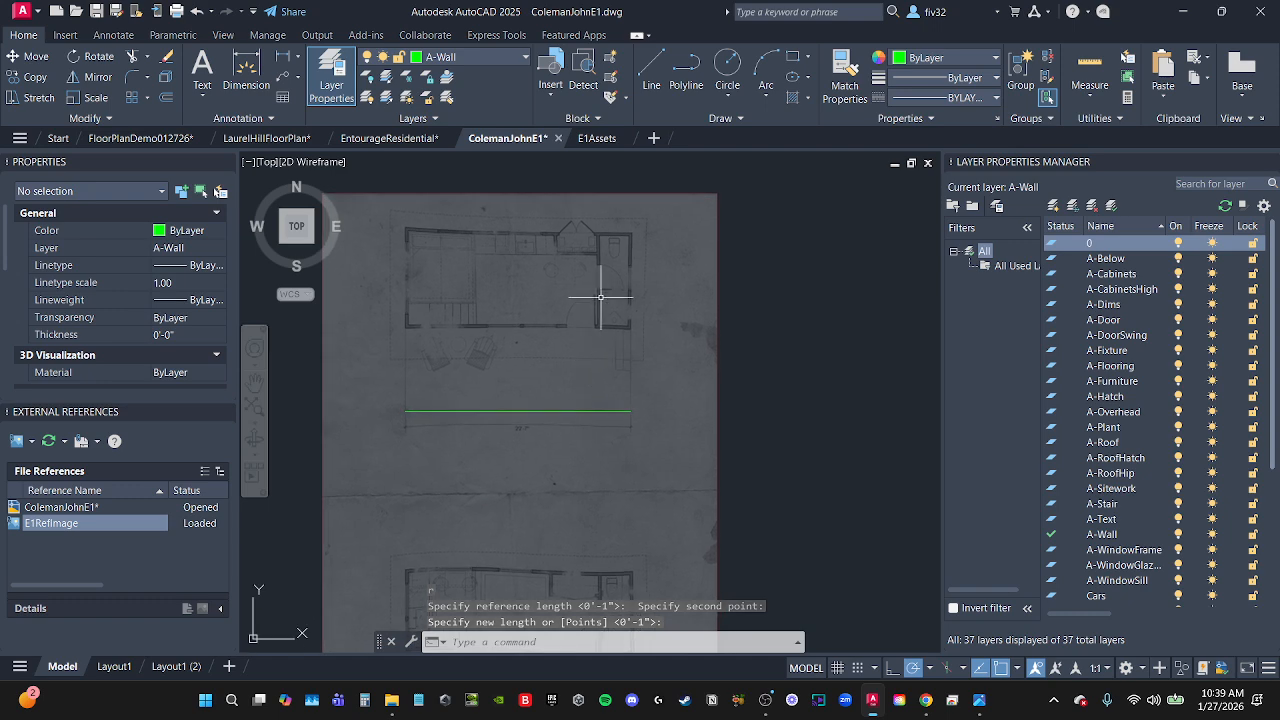
Examine the scaled upper floor plan against the green line, then look closely at the door opening beside the shower.
{"action": "middle_click_drag", "start_coordinate": [601, 299], "coordinate": [608, 314]}
{"action": "scroll", "coordinate": [623, 314], "scroll_direction": "up", "scroll_amount": 4}
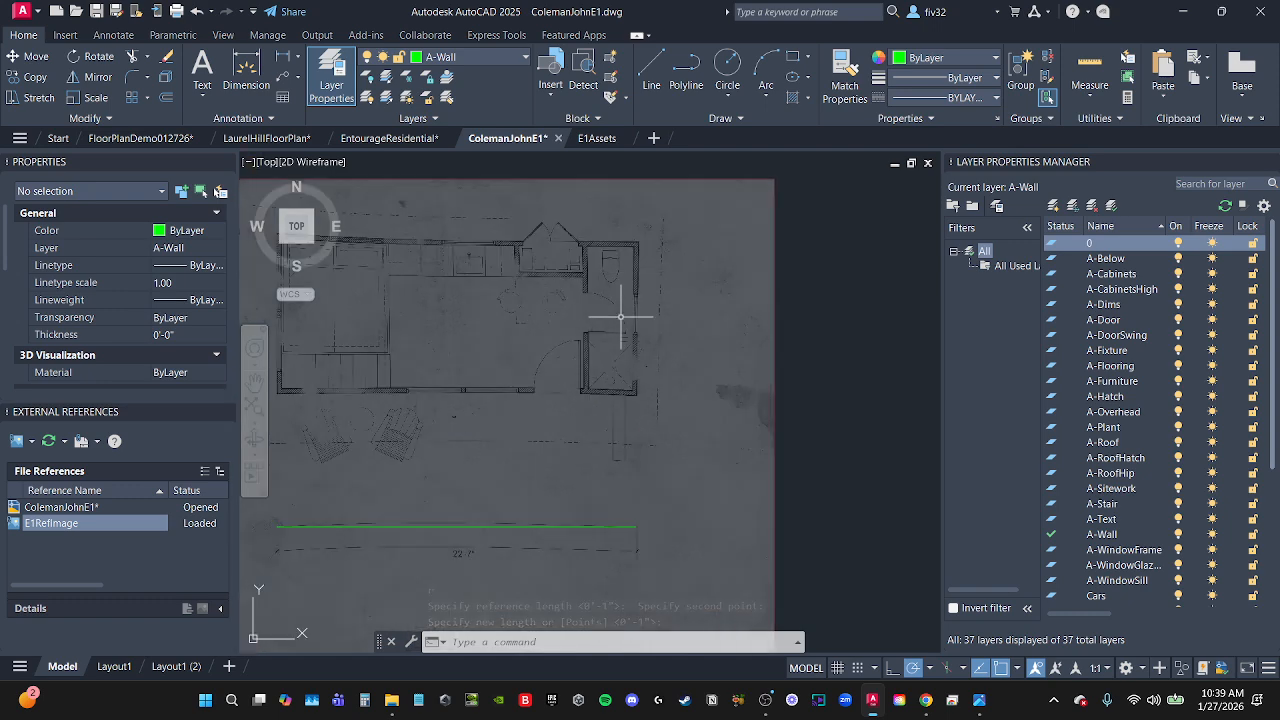
{"action": "scroll", "coordinate": [483, 401], "scroll_direction": "down", "scroll_amount": 3}
{"action": "middle_click_drag", "start_coordinate": [483, 401], "coordinate": [546, 410]}
{"action": "scroll", "coordinate": [569, 413], "scroll_direction": "up", "scroll_amount": 3}
{"action": "scroll", "coordinate": [619, 393], "scroll_direction": "up", "scroll_amount": 3}
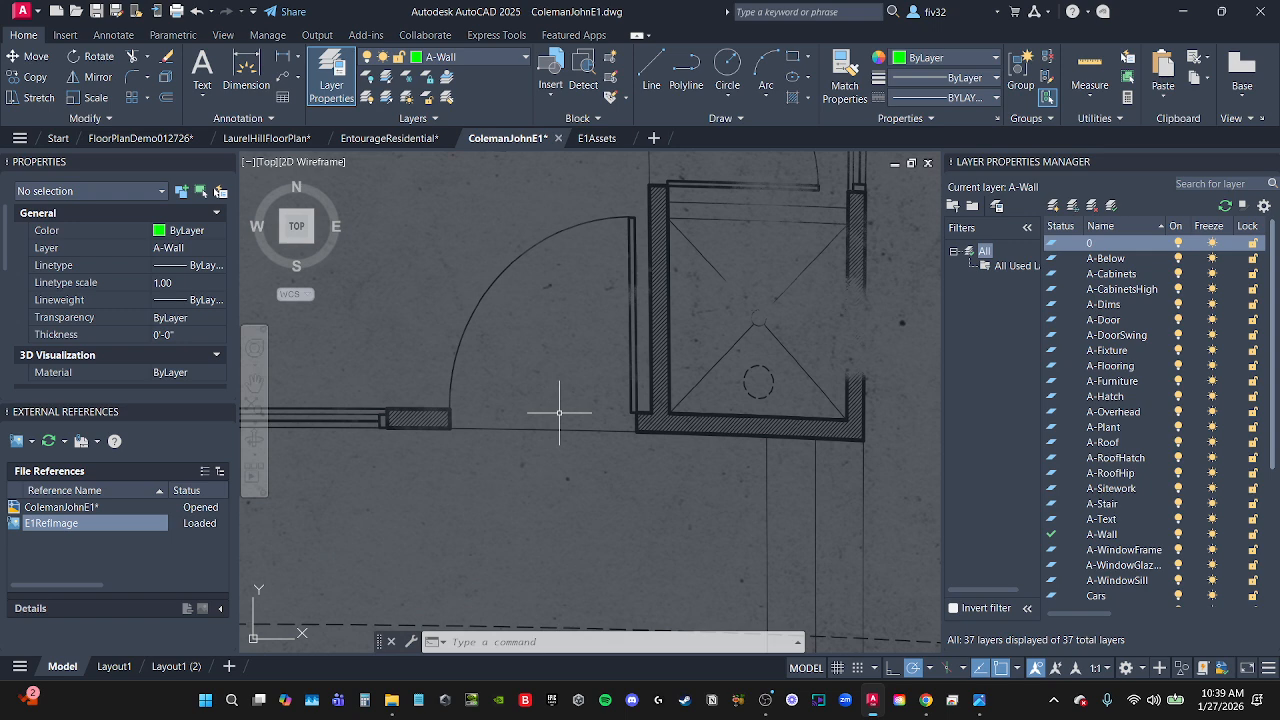
Check the width of the door opening beside the shower with a temporary linear dimension below it, and delete that dimension.
{"action": "type", "text": "di"}
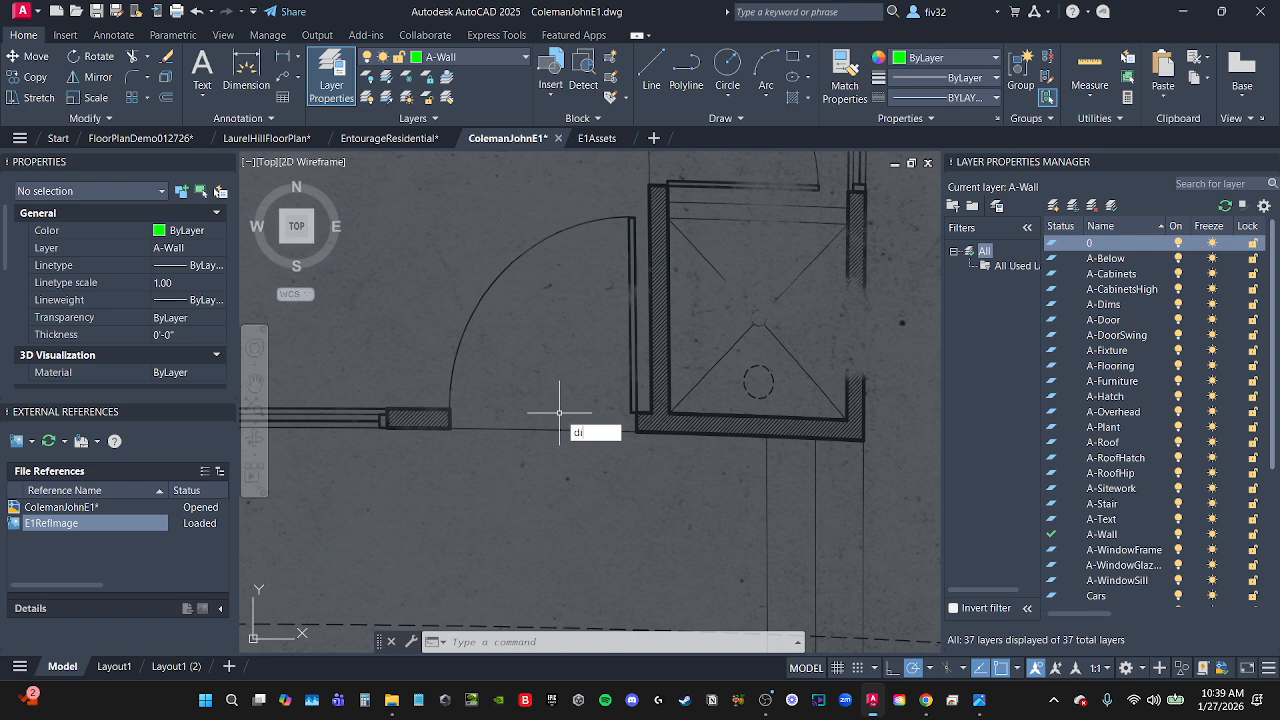
{"action": "key", "text": "Return"}
{"action": "scroll", "coordinate": [559, 412], "scroll_direction": "up", "scroll_amount": 2}
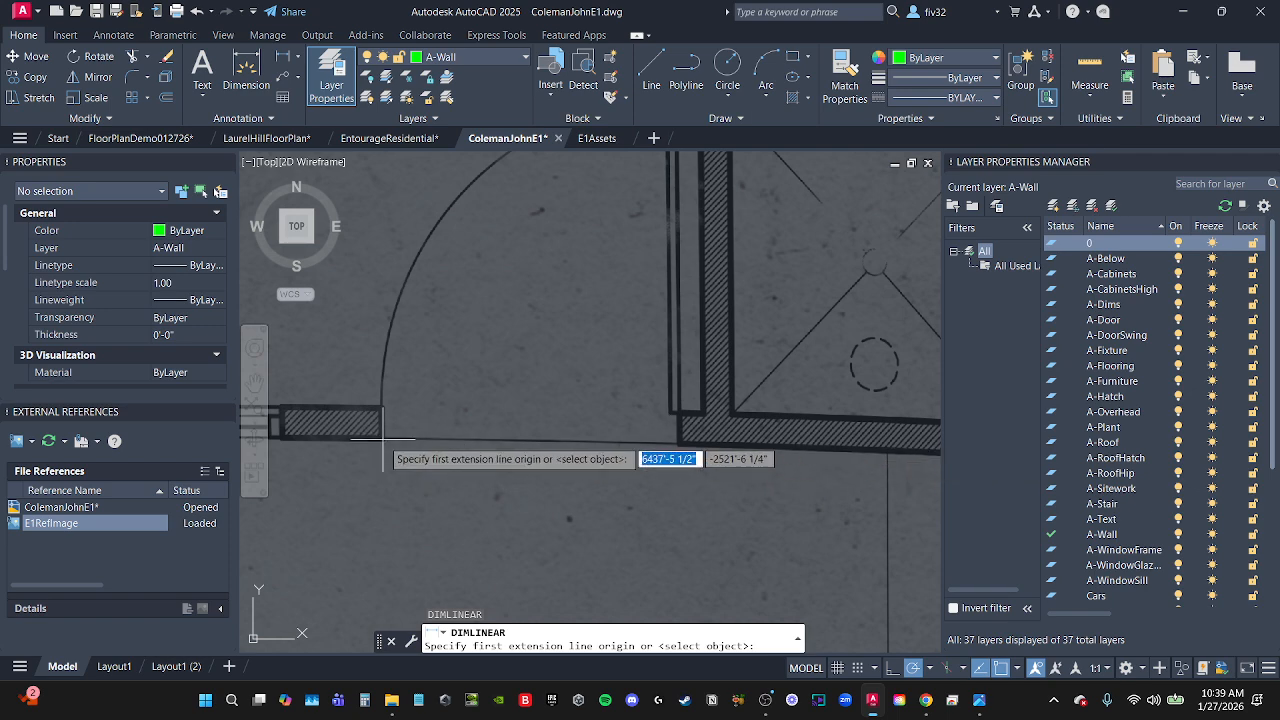
{"action": "scroll", "coordinate": [381, 437], "scroll_direction": "up", "scroll_amount": 3}
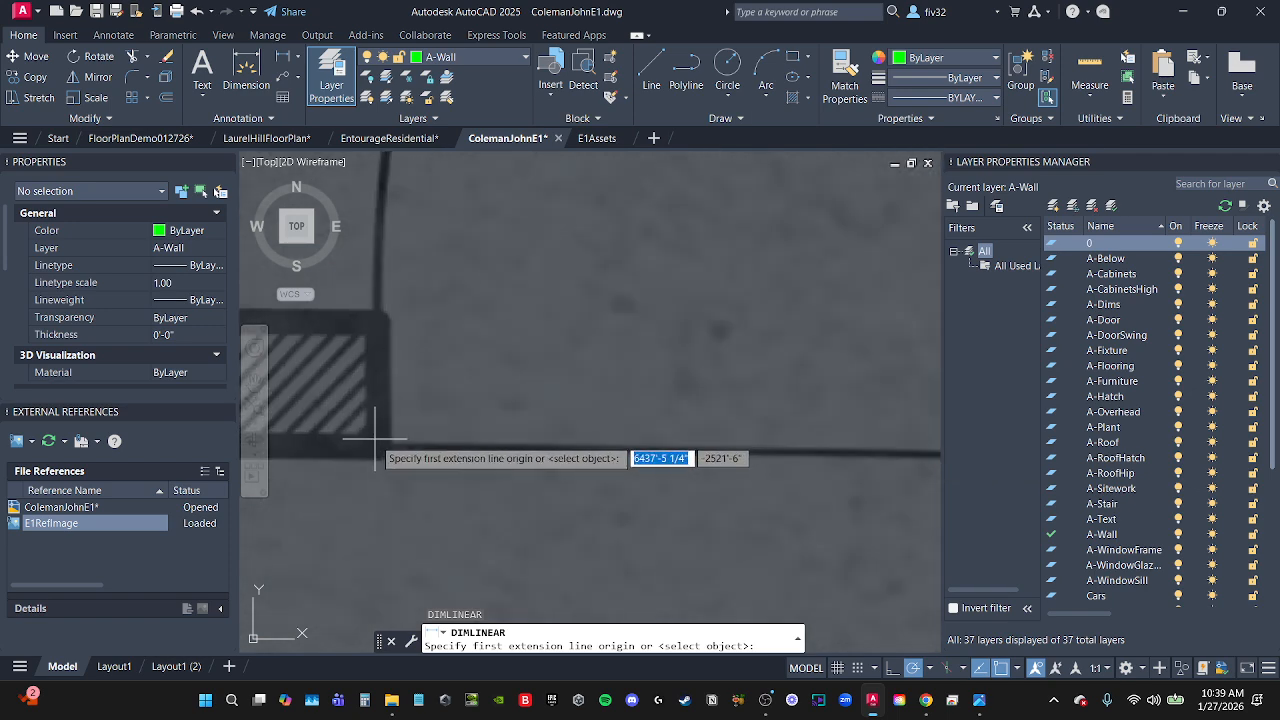
{"action": "left_click", "coordinate": [377, 437]}
{"action": "scroll", "coordinate": [510, 440], "scroll_direction": "down", "scroll_amount": 5}
{"action": "scroll", "coordinate": [515, 440], "scroll_direction": "up", "scroll_amount": 5}
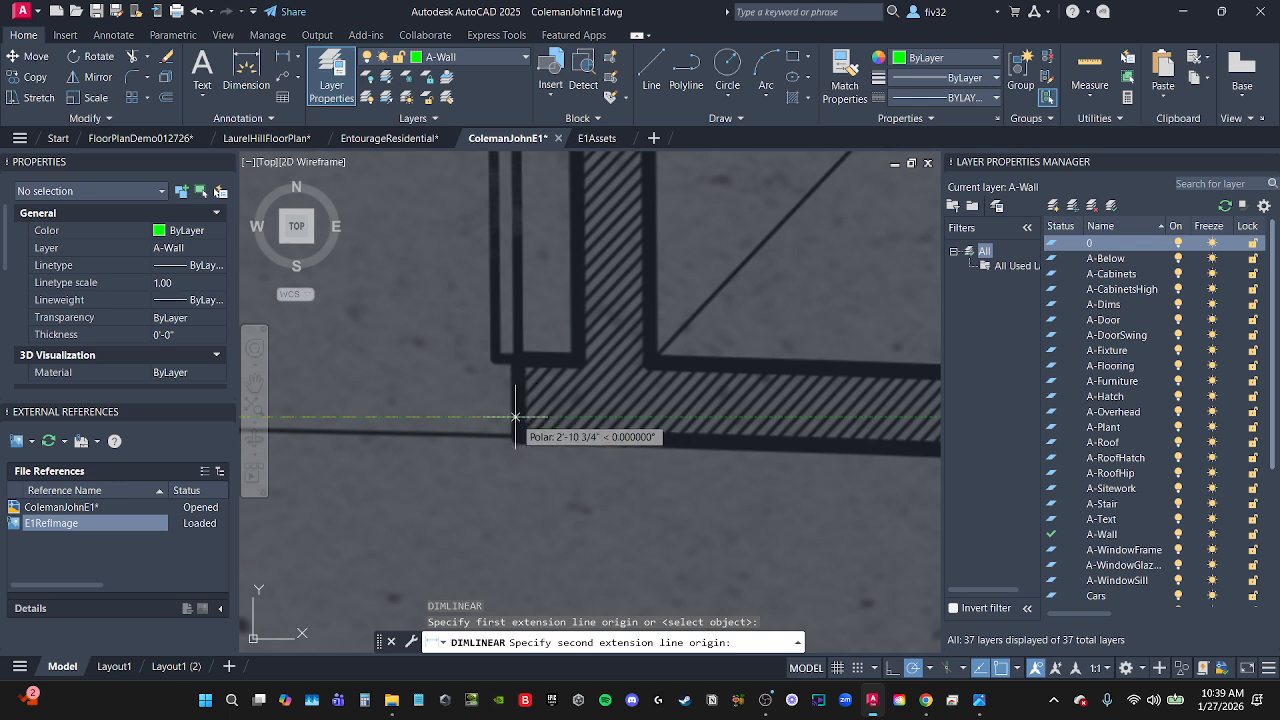
{"action": "scroll", "coordinate": [515, 417], "scroll_direction": "down", "scroll_amount": 2}
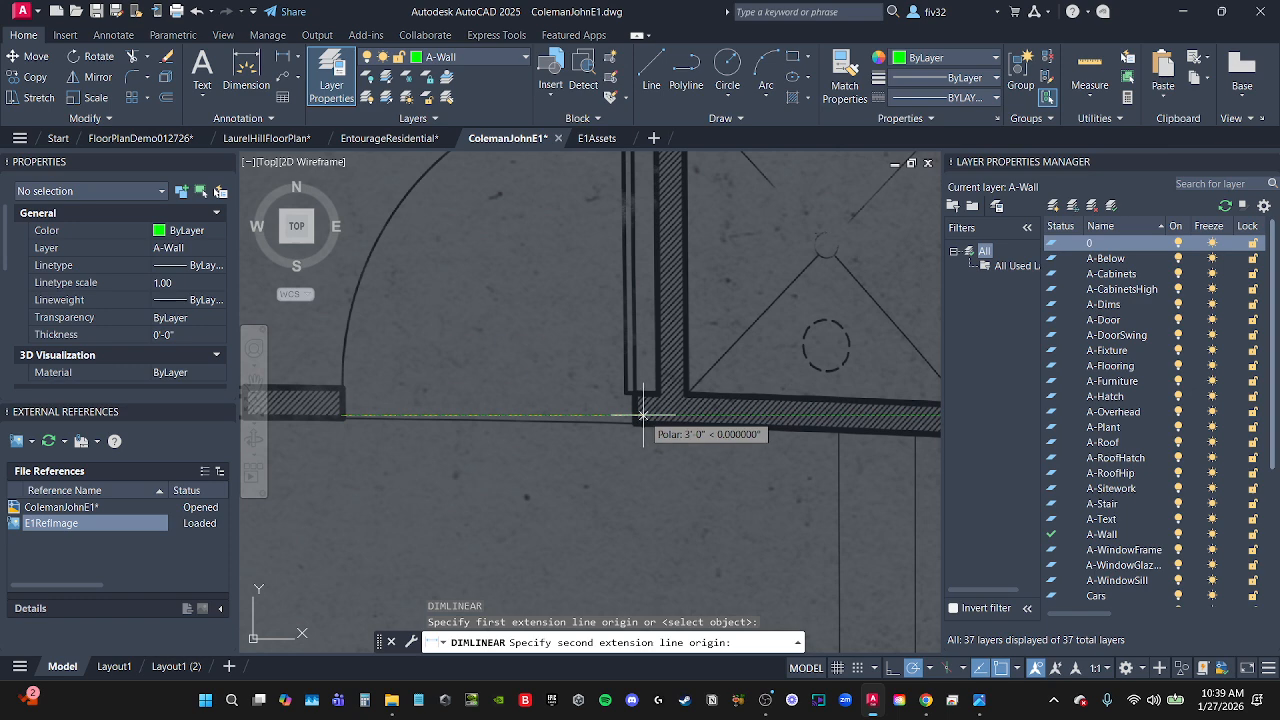
{"action": "left_click", "coordinate": [643, 414]}
{"action": "scroll", "coordinate": [640, 434], "scroll_direction": "down", "scroll_amount": 5}
{"action": "scroll", "coordinate": [636, 428], "scroll_direction": "up", "scroll_amount": 3}
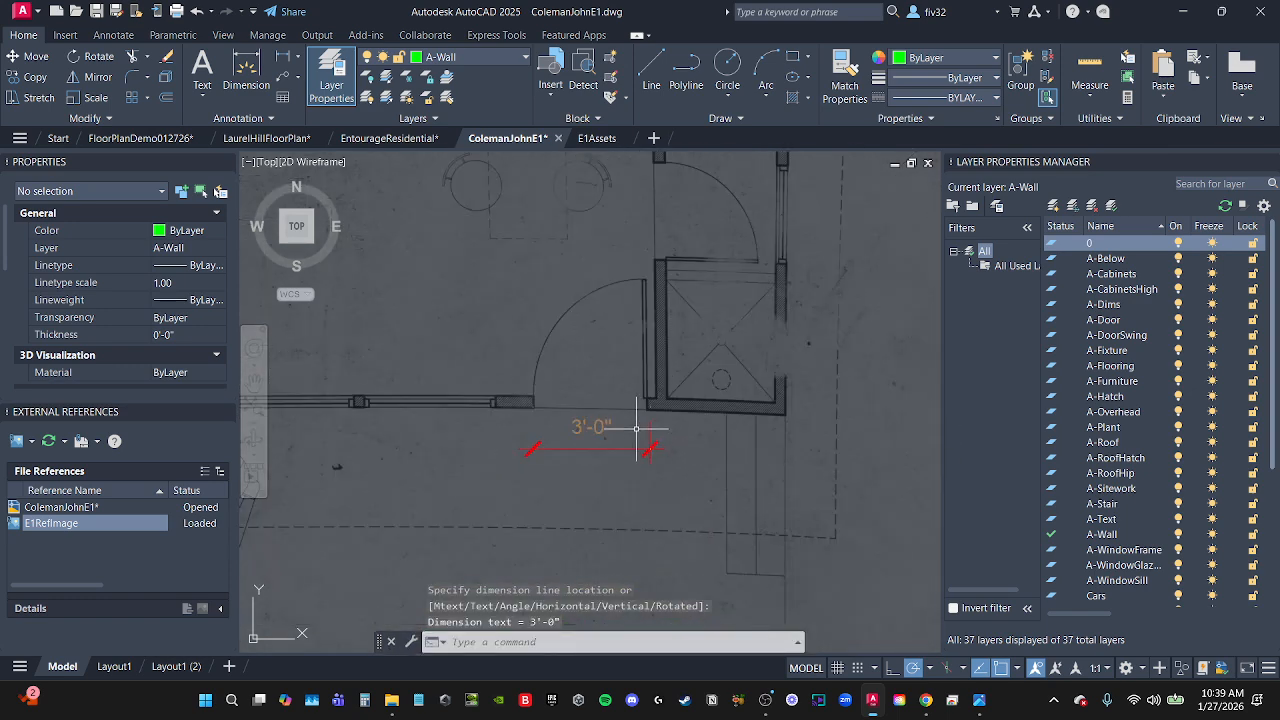
{"action": "left_click", "coordinate": [590, 447]}
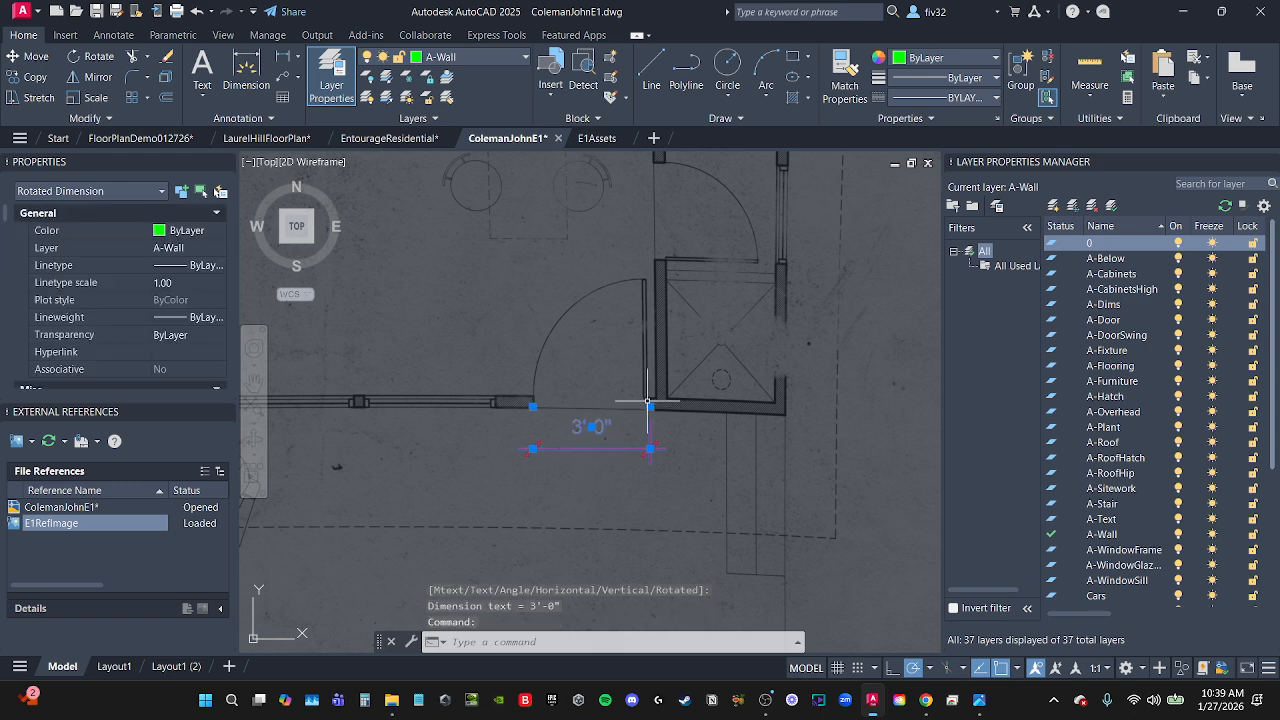
{"action": "key", "text": "Delete"}
Turn off object snap for picking linear dimension points freely on the scanned image.
{"action": "type", "text": "dimlin"}
{"action": "key", "text": "Return"}
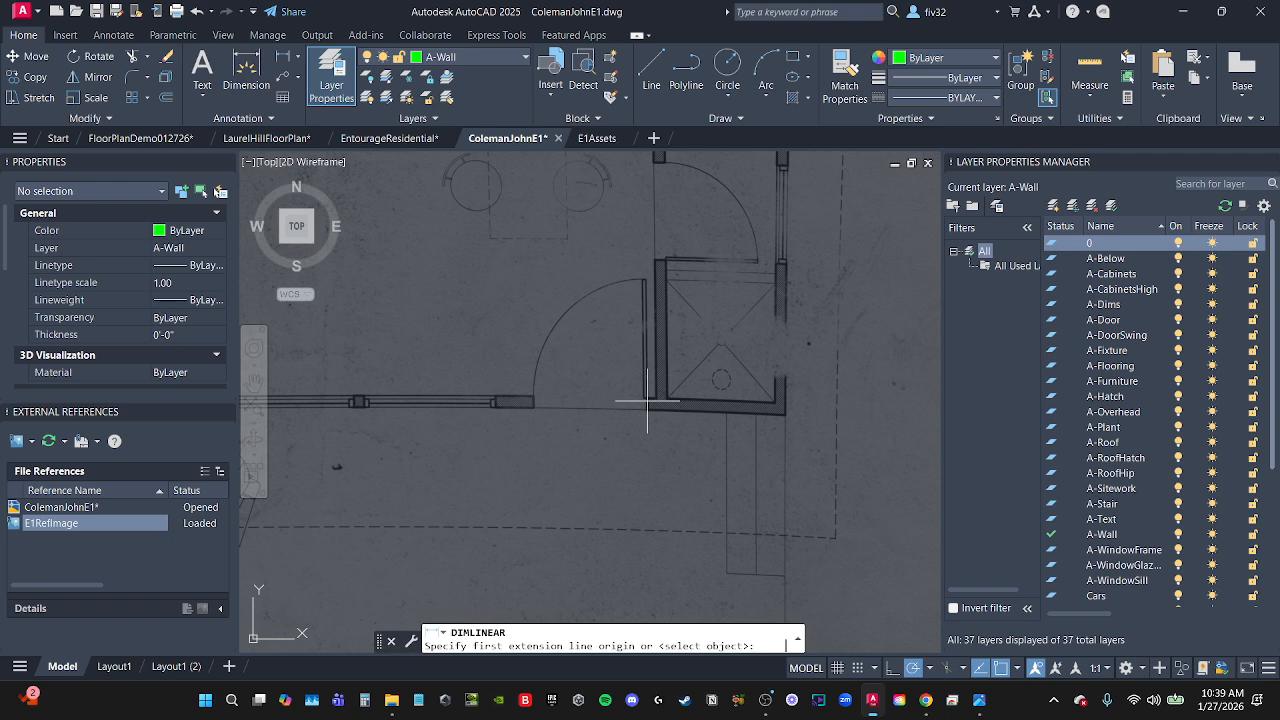
{"action": "key", "text": "Escape"}
{"action": "type", "text": "diml"}
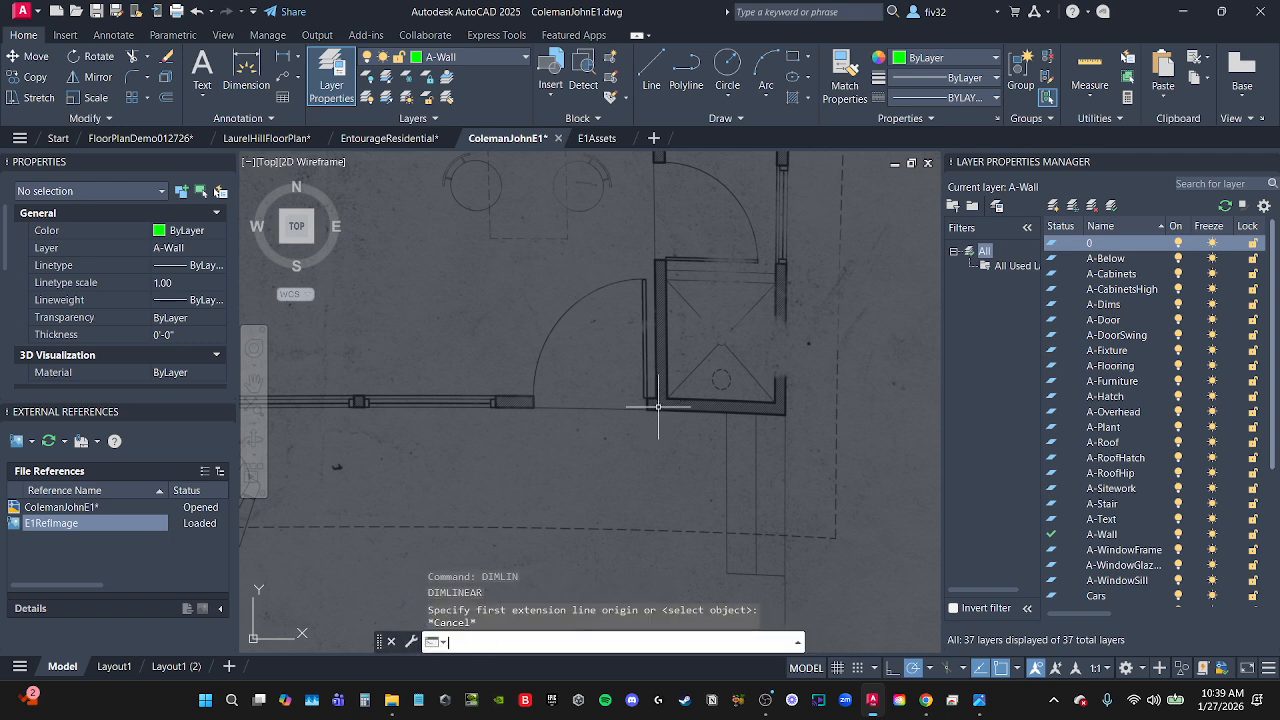
{"action": "key", "text": "F3"}
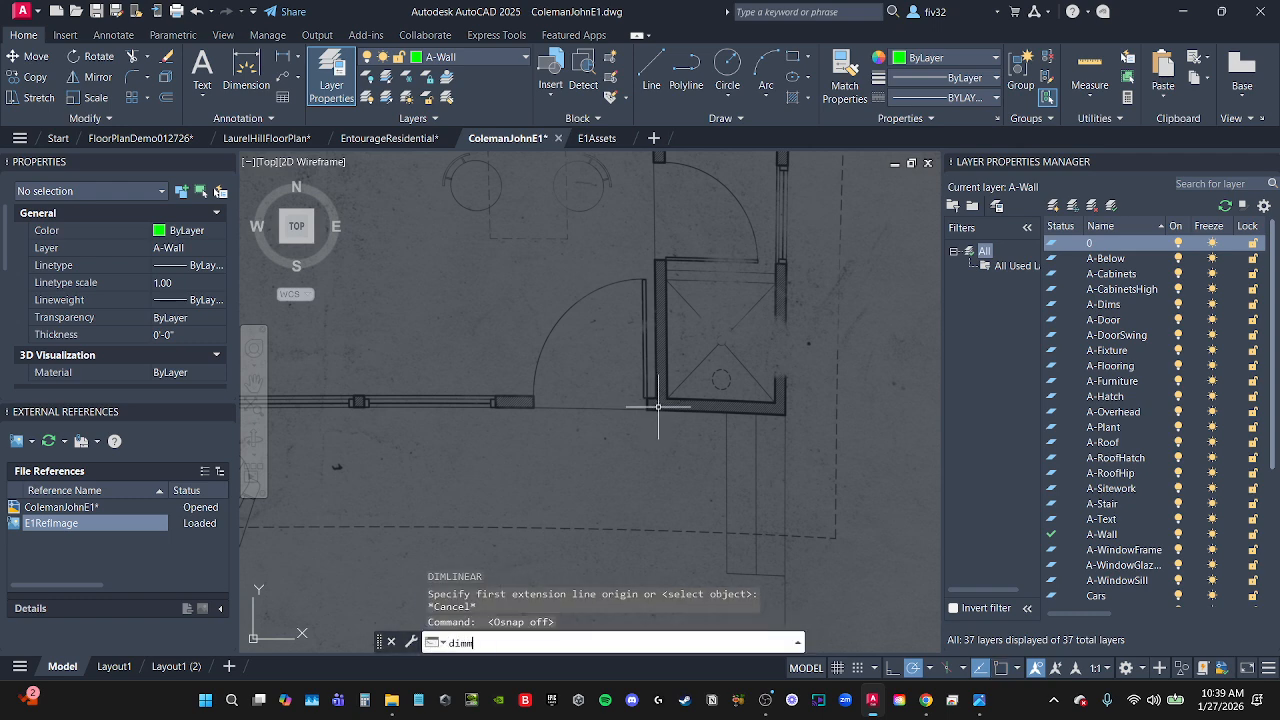
{"action": "type", "text": "l"}
{"action": "key", "text": "Return"}
{"action": "key", "text": "Escape"}
Check the length of the open door leaf beside the shower with a temporary vertical linear dimension, and delete that dimension.
{"action": "key", "text": "Return"}
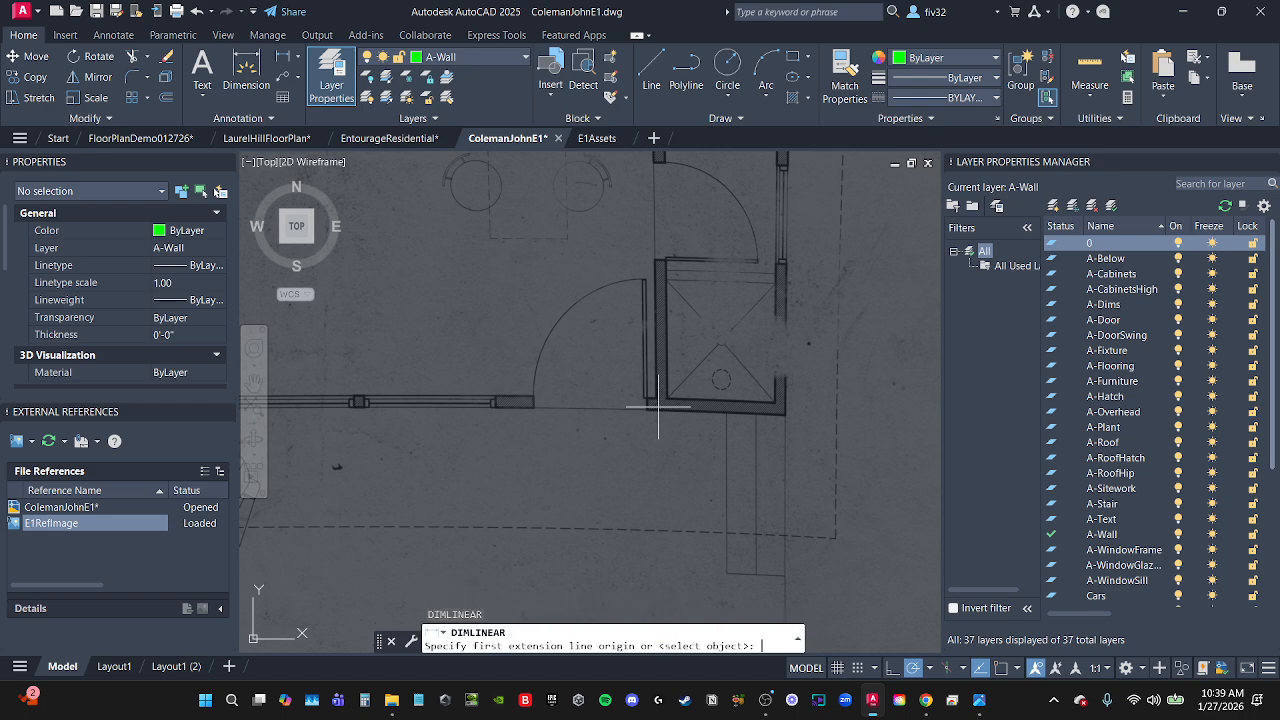
{"action": "scroll", "coordinate": [658, 407], "scroll_direction": "up", "scroll_amount": 8}
{"action": "left_click", "coordinate": [580, 348]}
{"action": "scroll", "coordinate": [580, 350], "scroll_direction": "down", "scroll_amount": 5}
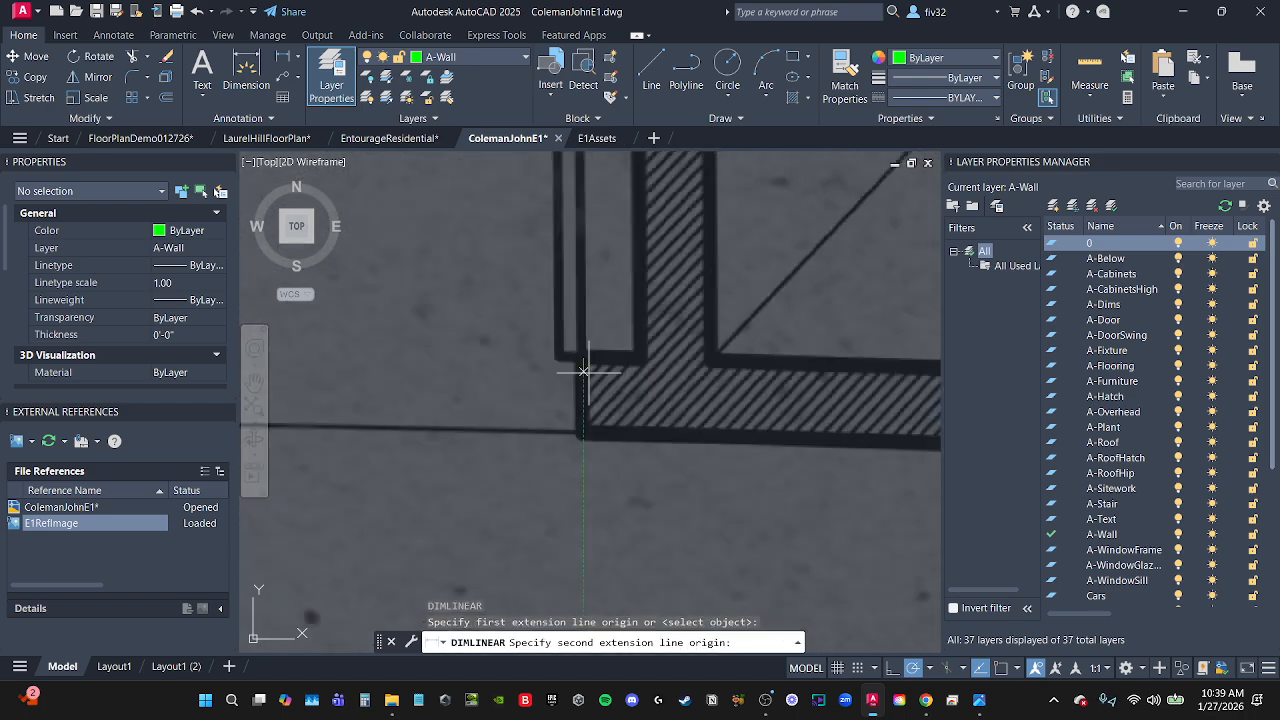
{"action": "scroll", "coordinate": [578, 176], "scroll_direction": "up", "scroll_amount": 3}
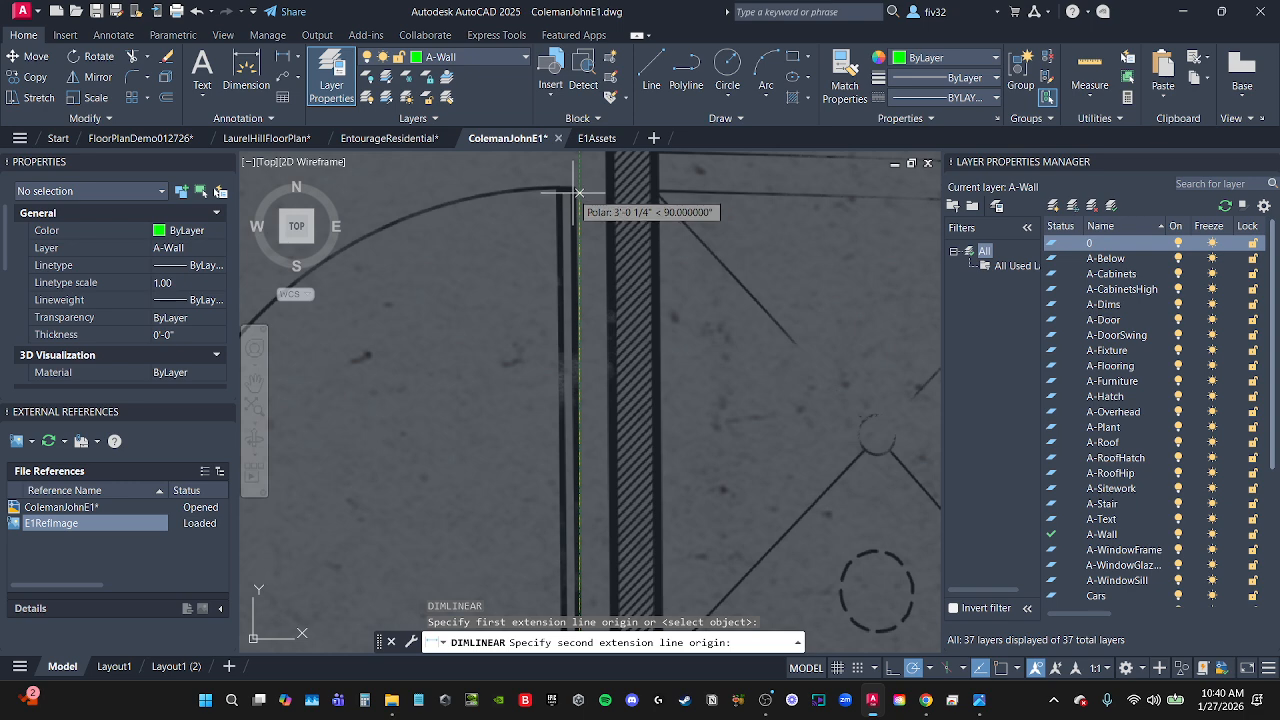
{"action": "left_click", "coordinate": [578, 194]}
{"action": "scroll", "coordinate": [578, 194], "scroll_direction": "down", "scroll_amount": 3}
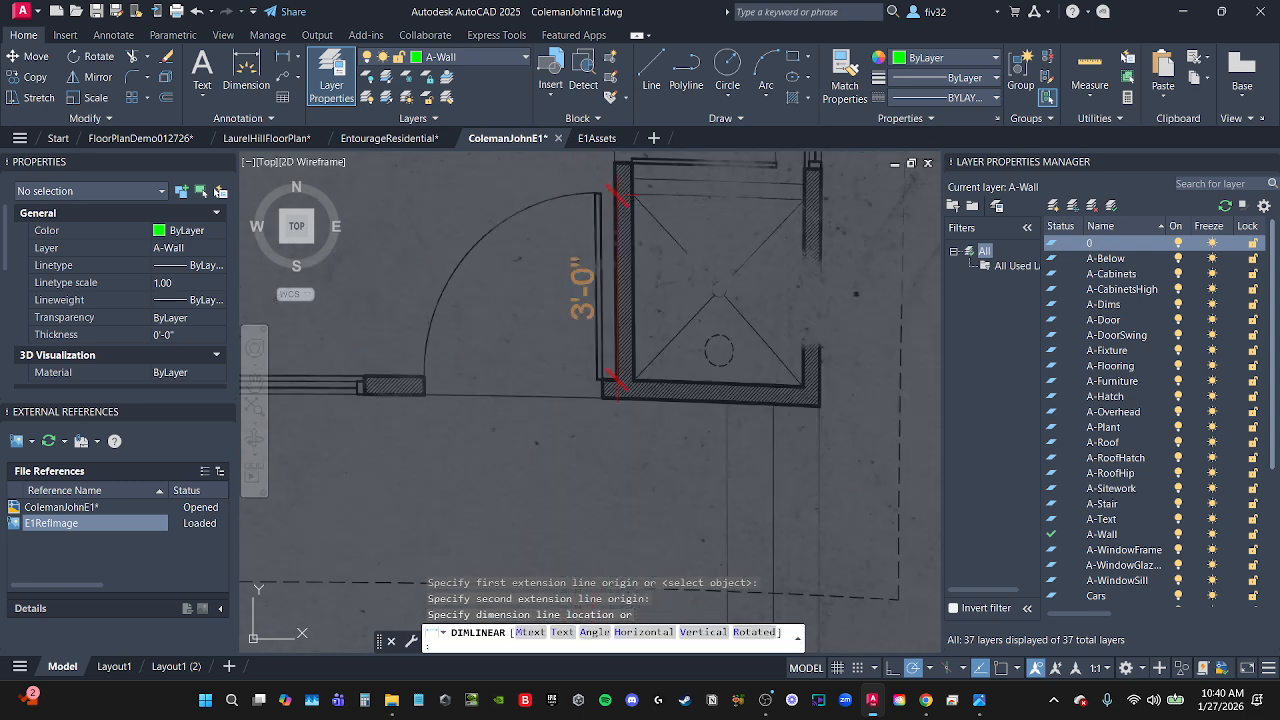
{"action": "left_click", "coordinate": [615, 215]}
{"action": "left_click", "coordinate": [617, 215]}
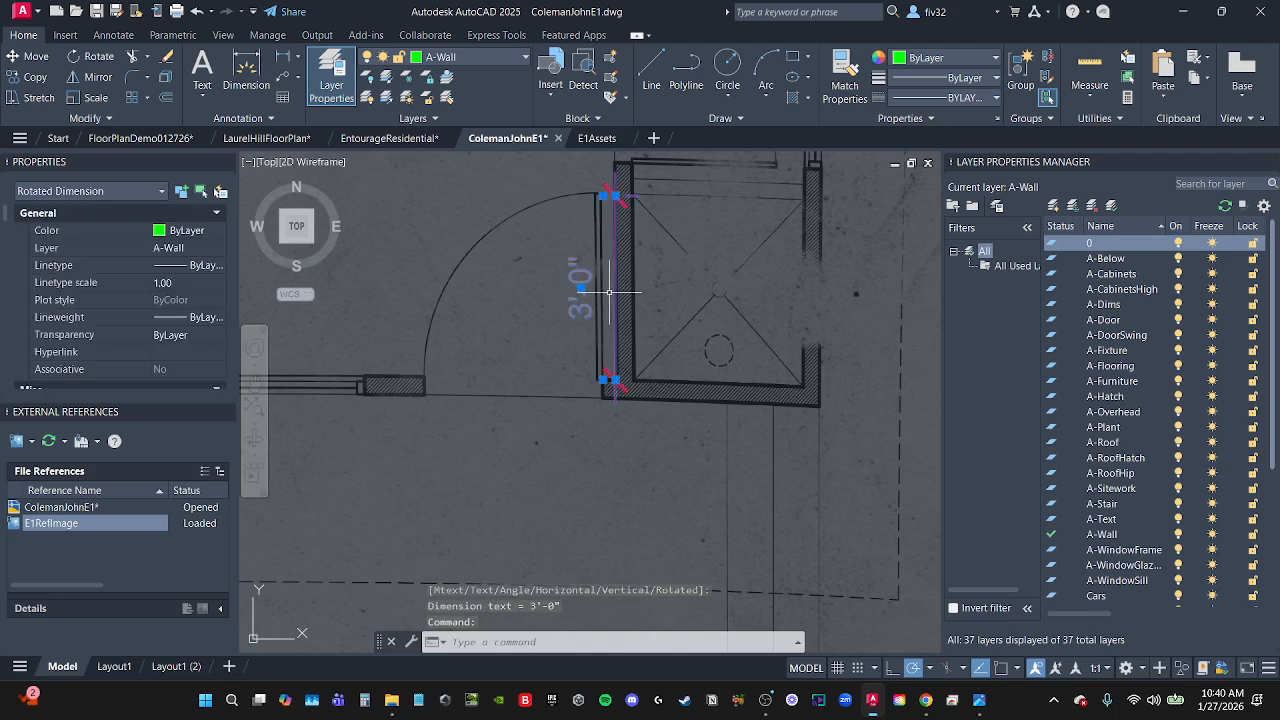
{"action": "key", "text": "Delete"}
{"action": "scroll", "coordinate": [600, 280], "scroll_direction": "down", "scroll_amount": 3}
{"action": "key", "text": "Escape"}
Measure the left window opening in the lower wall, from the hatched wall end to the center post, without placing a dimension.
{"action": "scroll", "coordinate": [552, 320], "scroll_direction": "down", "scroll_amount": 5}
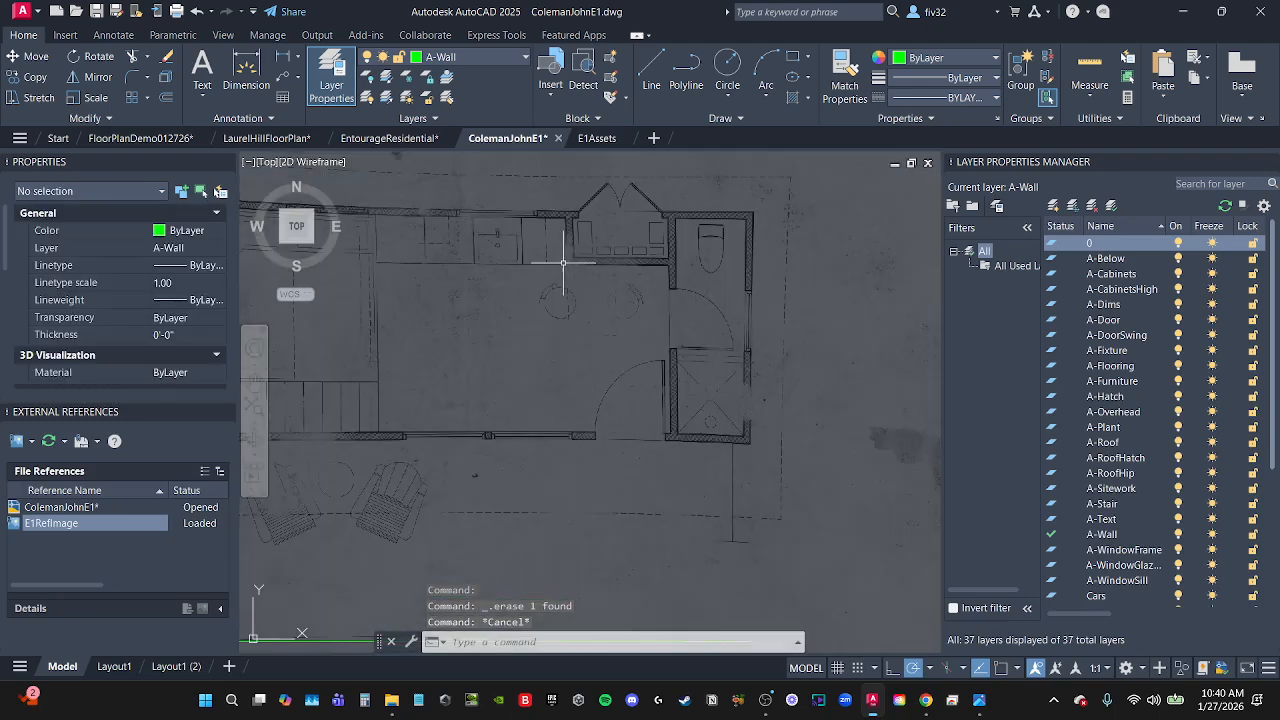
{"action": "scroll", "coordinate": [618, 385], "scroll_direction": "up", "scroll_amount": 8}
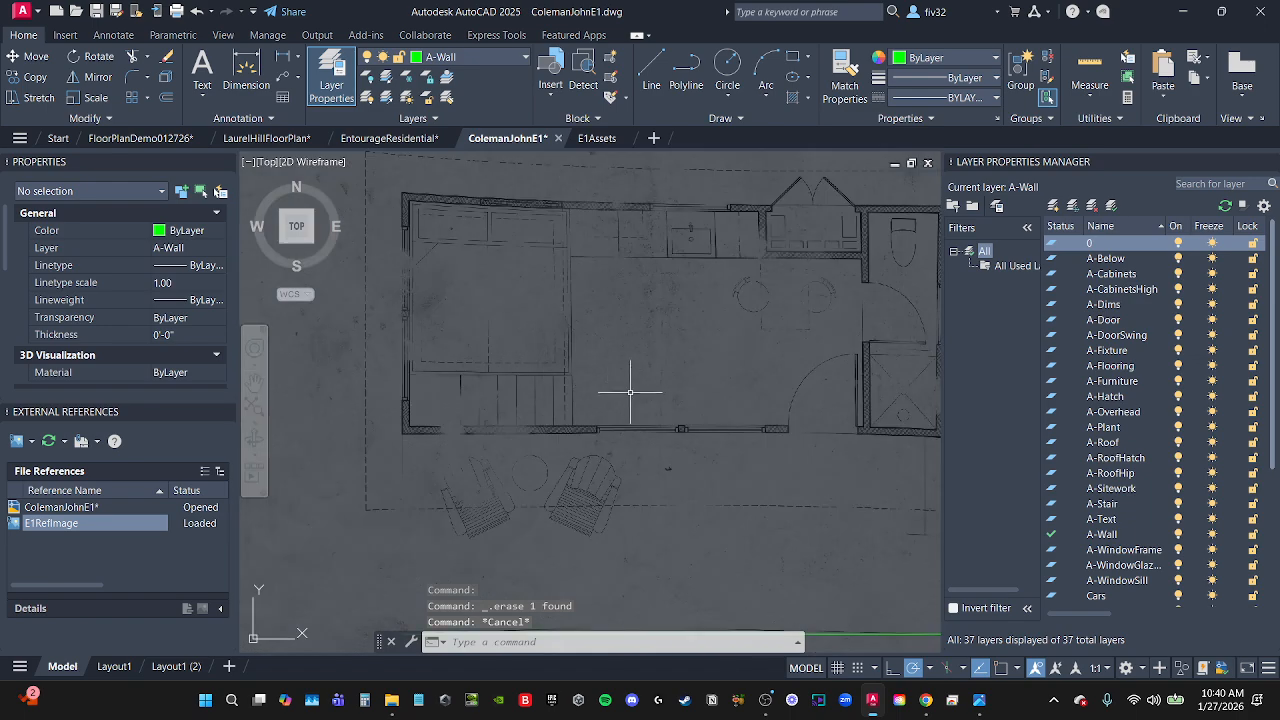
{"action": "scroll", "coordinate": [560, 413], "scroll_direction": "up", "scroll_amount": 2}
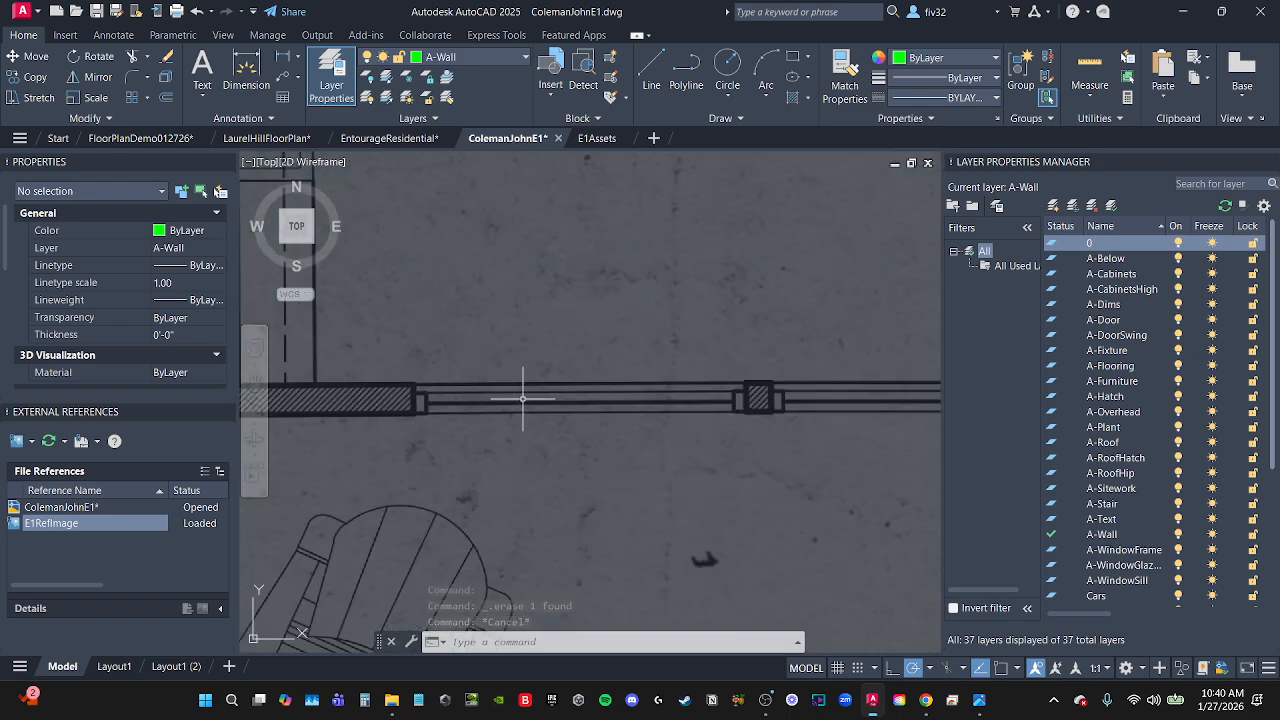
{"action": "type", "text": "dli"}
{"action": "key", "text": "Return"}
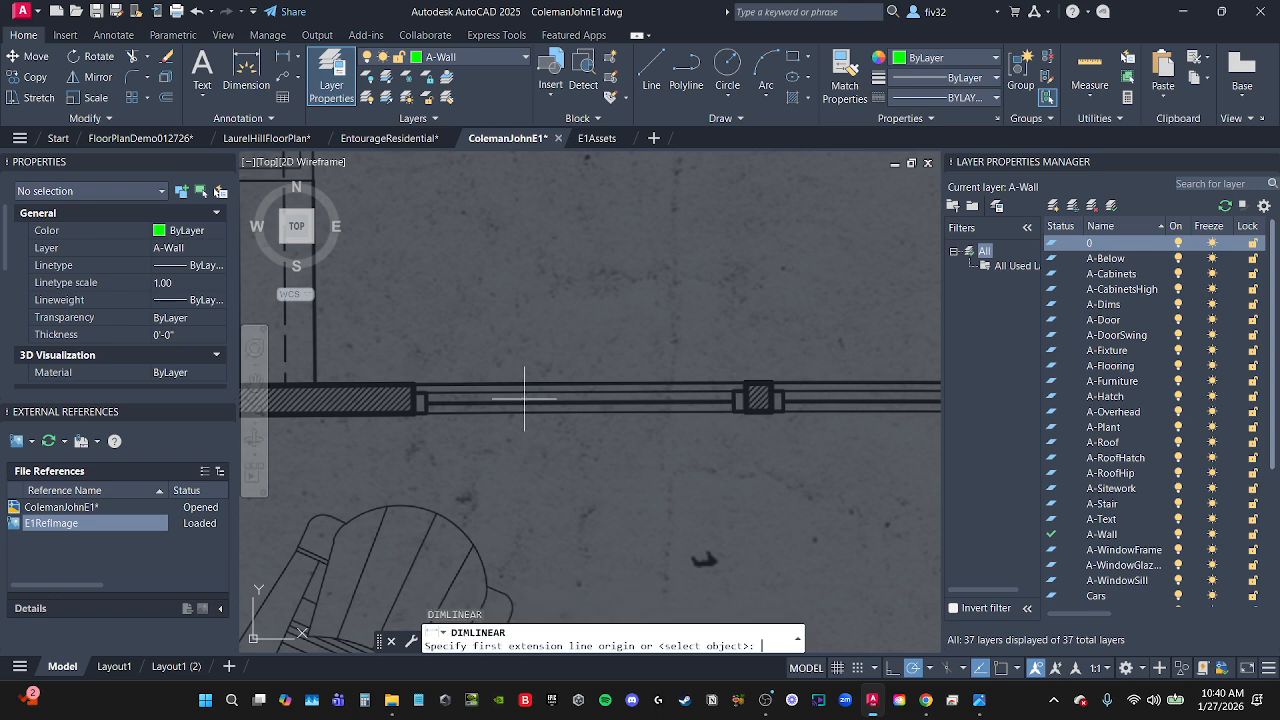
{"action": "left_click", "coordinate": [413, 384]}
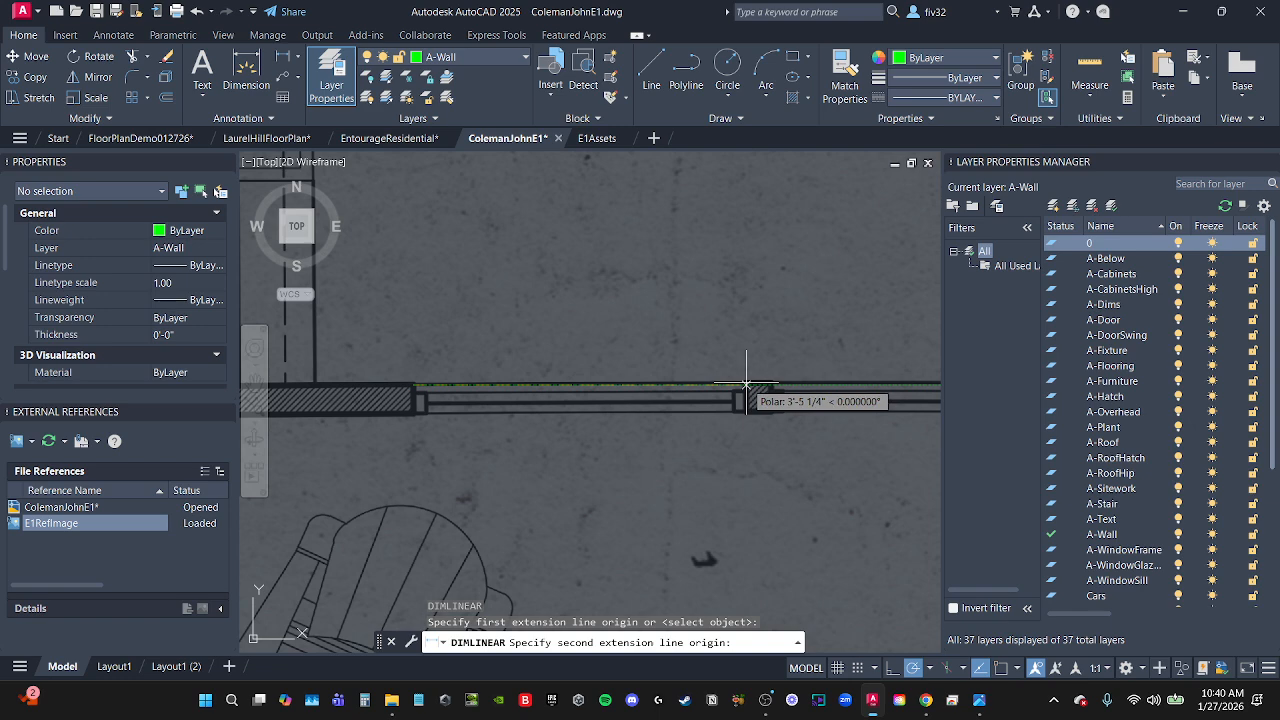
{"action": "scroll", "coordinate": [751, 385], "scroll_direction": "up", "scroll_amount": 2}
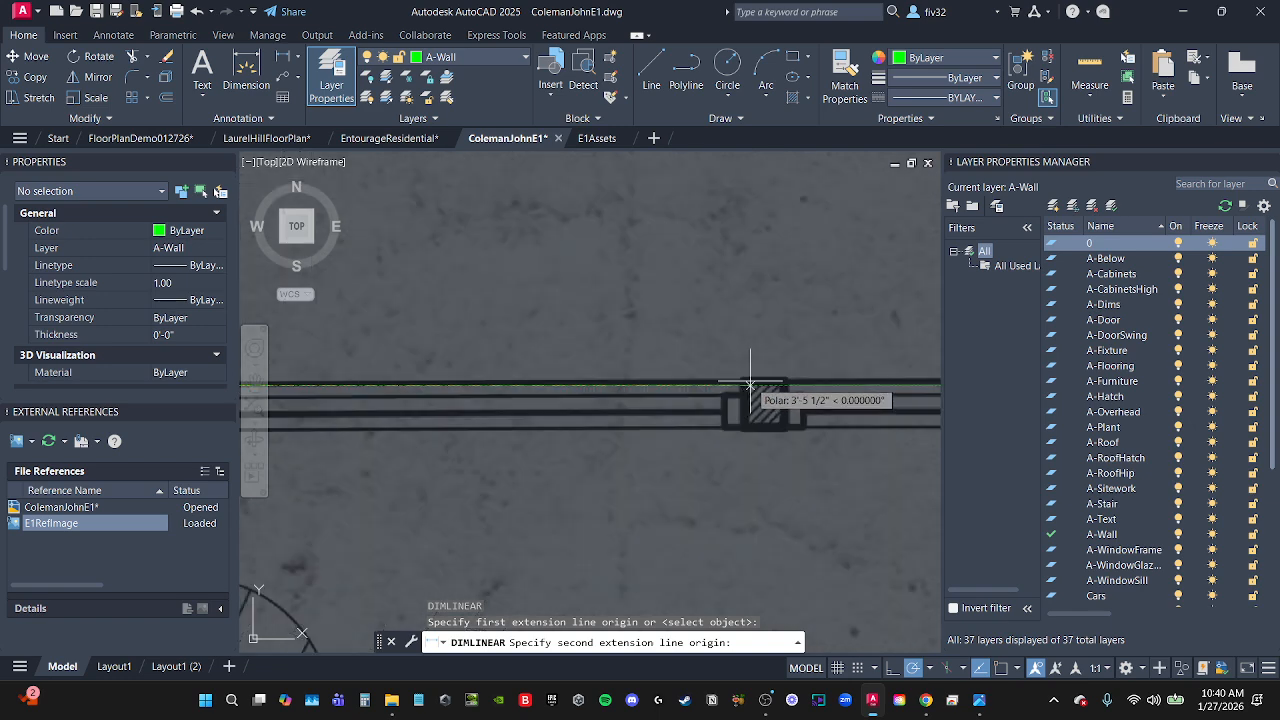
{"action": "key", "text": "Escape"}
Repeat the measurement of the lower wall's left window opening up to the center post, and leave no dimension.
{"action": "scroll", "coordinate": [755, 385], "scroll_direction": "down", "scroll_amount": 8}
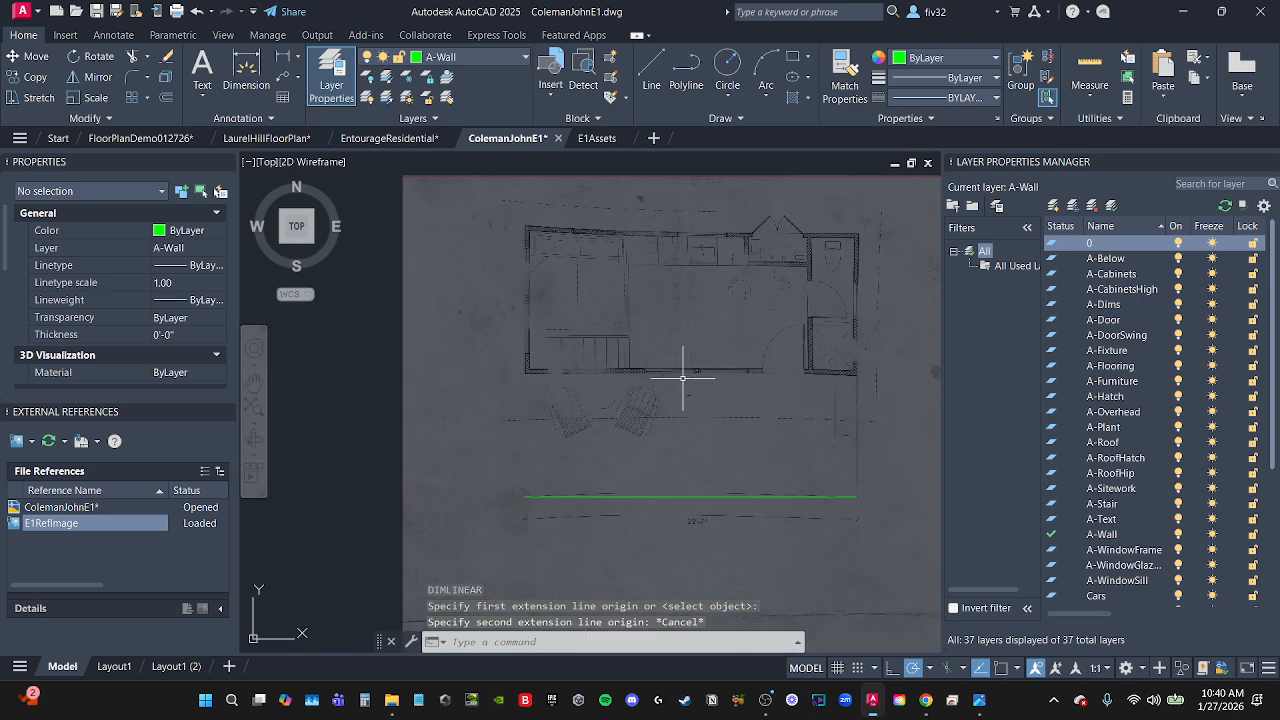
{"action": "scroll", "coordinate": [657, 400], "scroll_direction": "up", "scroll_amount": 5}
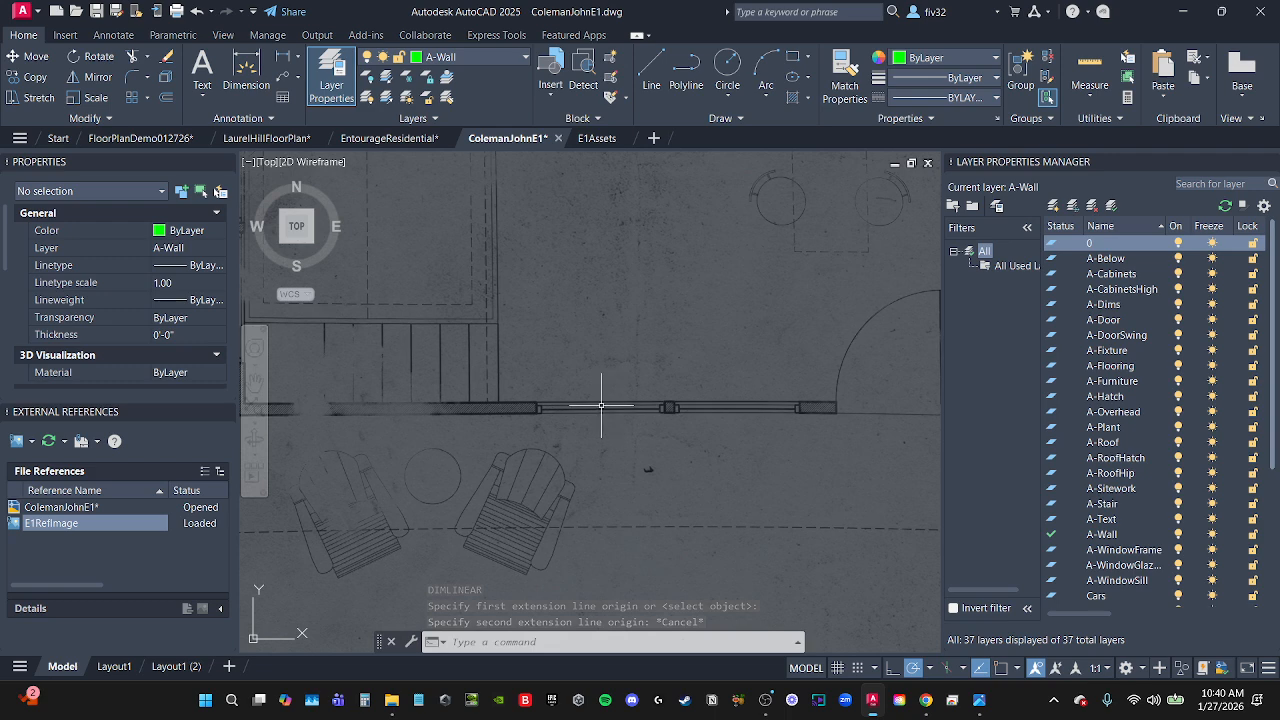
{"action": "type", "text": "dim"}
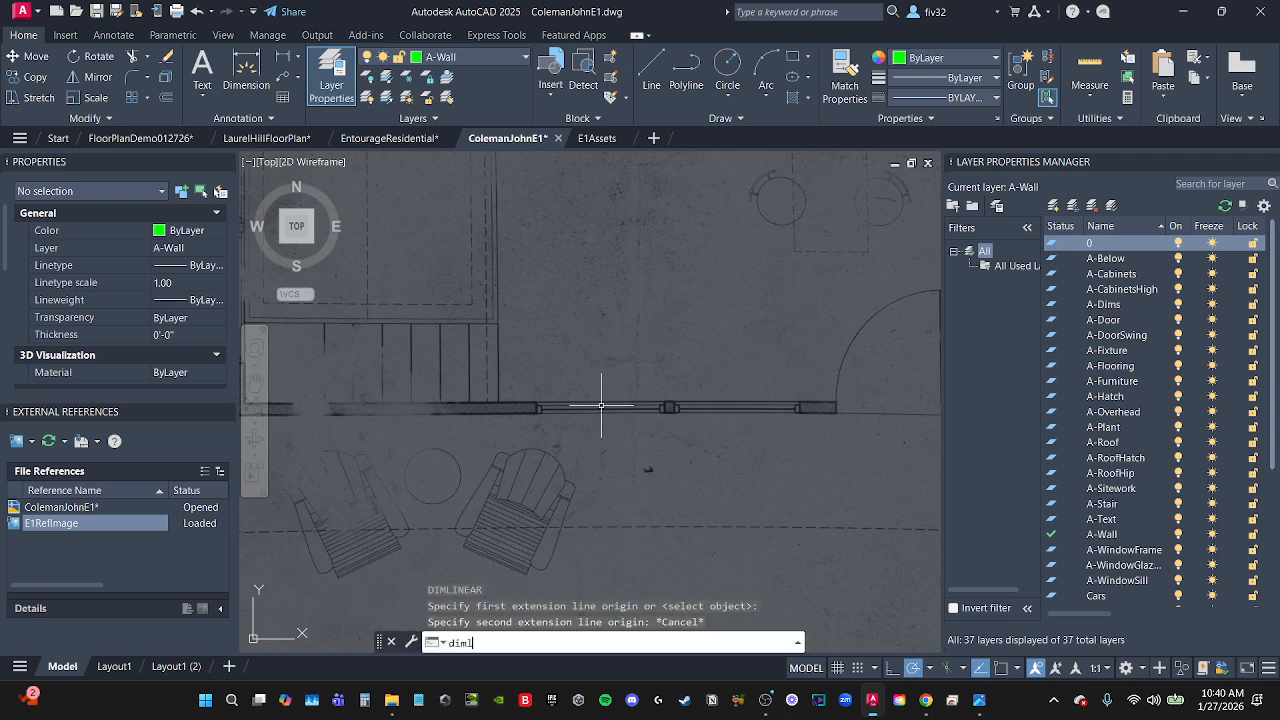
{"action": "type", "text": "l"}
{"action": "key", "text": "Return"}
{"action": "scroll", "coordinate": [495, 374], "scroll_direction": "up", "scroll_amount": 4}
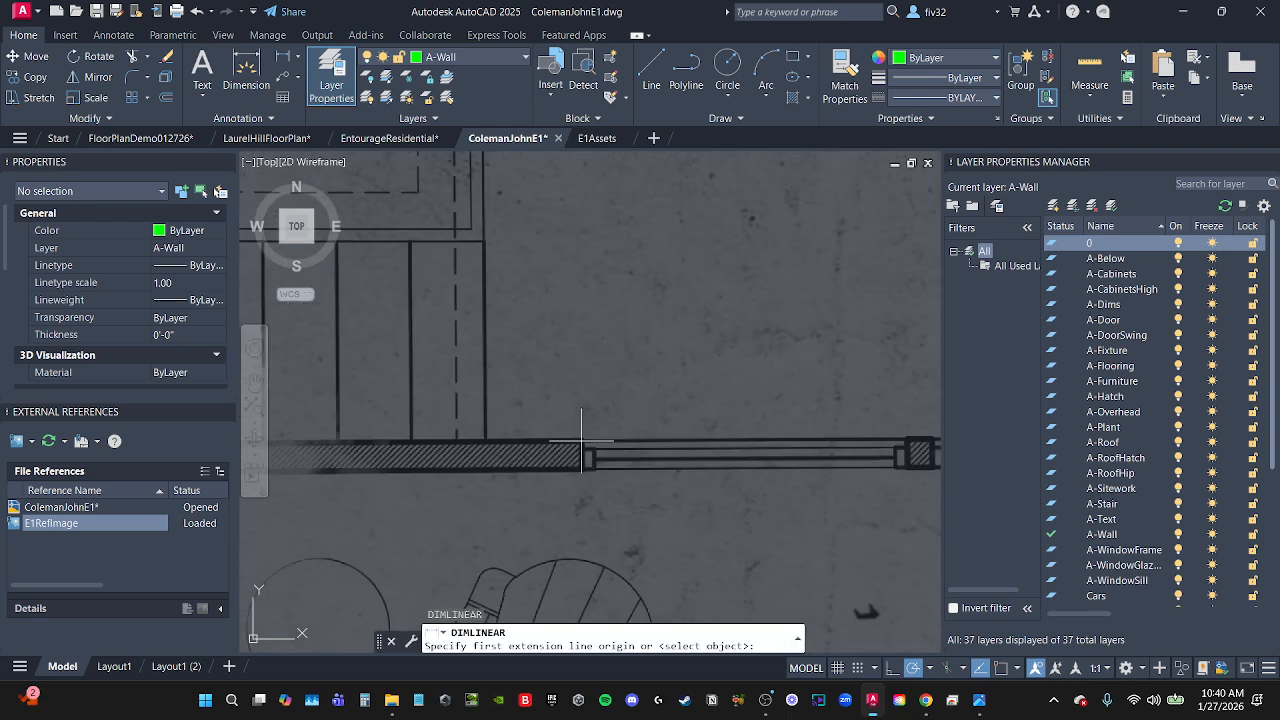
{"action": "left_click", "coordinate": [581, 440]}
{"action": "scroll", "coordinate": [894, 429], "scroll_direction": "up", "scroll_amount": 3}
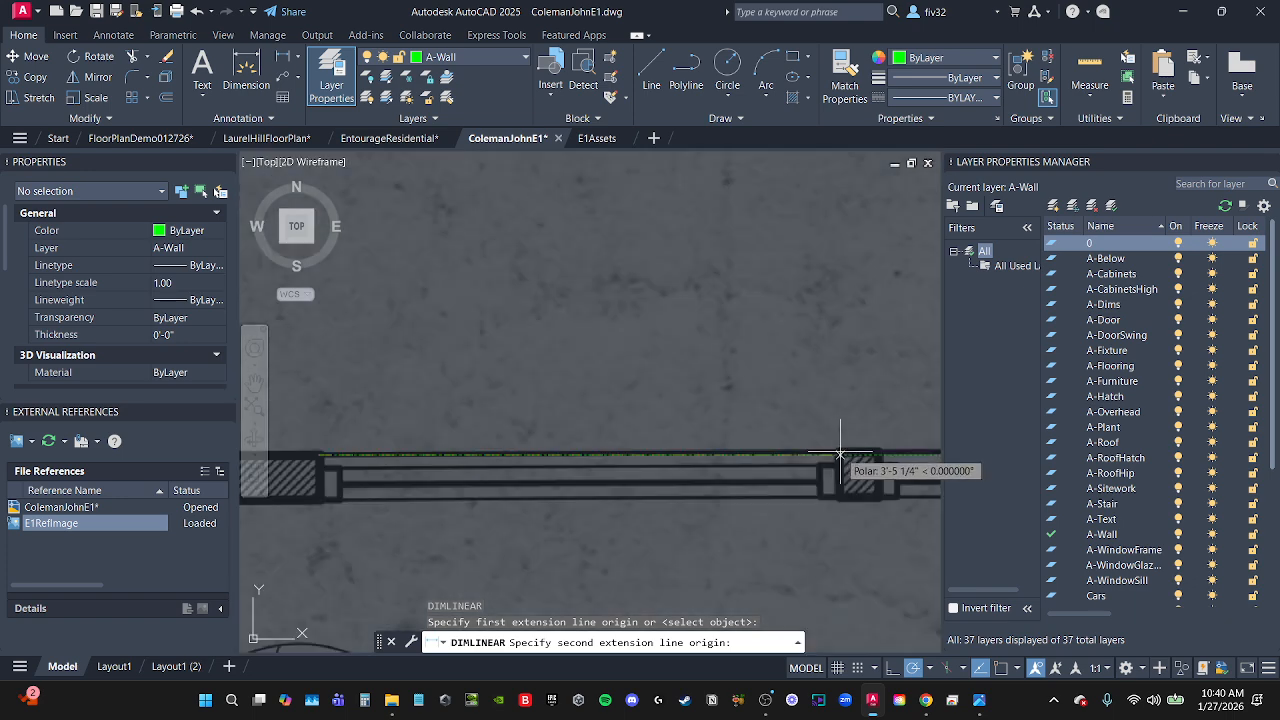
{"action": "scroll", "coordinate": [845, 455], "scroll_direction": "down", "scroll_amount": 5}
{"action": "key", "text": "Escape"}
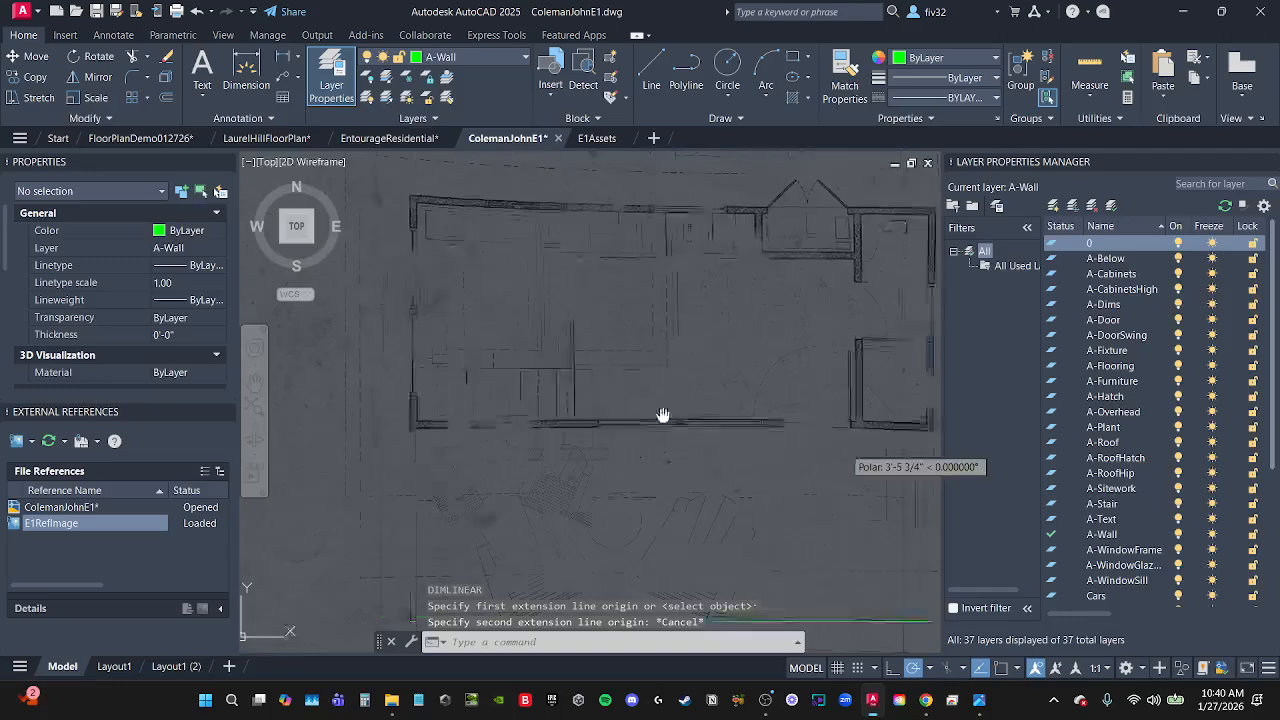
Measure the left exterior wall's thickness near the plan's upper-left corner, from inner to outer face, without placing a dimension.
{"action": "scroll", "coordinate": [845, 455], "scroll_direction": "up", "scroll_amount": 4}
{"action": "scroll", "coordinate": [560, 296], "scroll_direction": "down", "scroll_amount": 3}
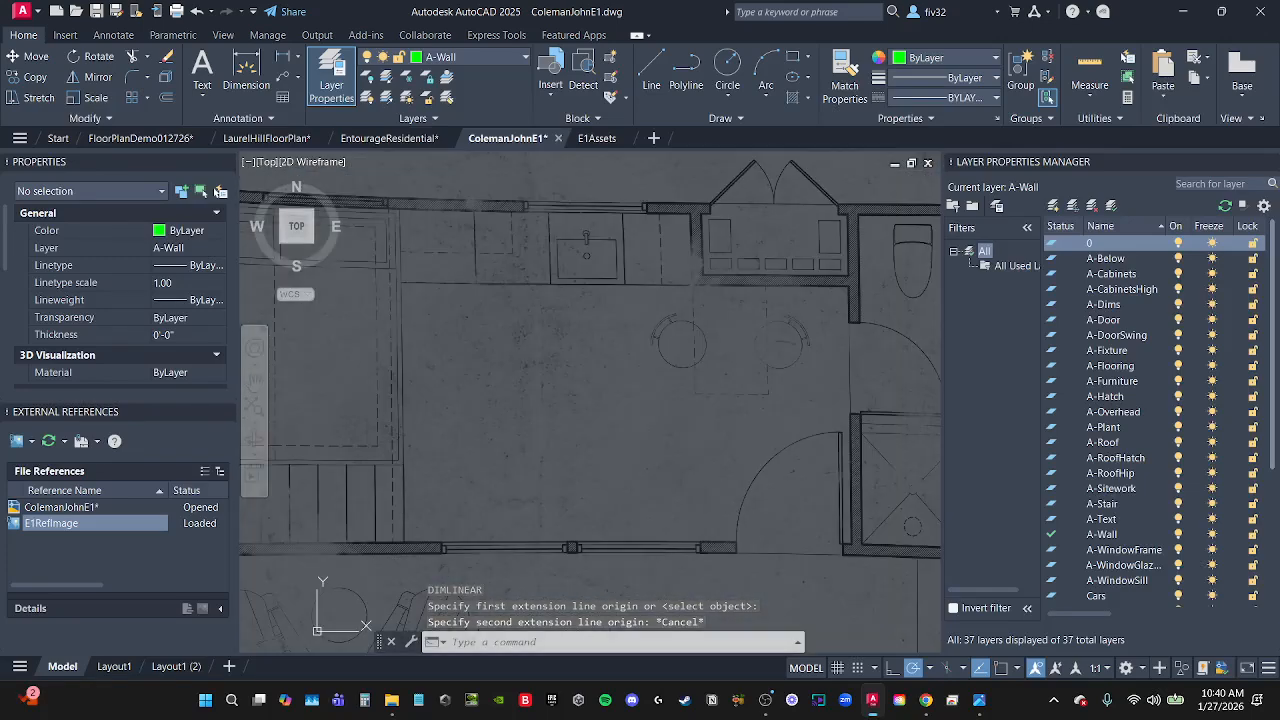
{"action": "scroll", "coordinate": [537, 360], "scroll_direction": "down", "scroll_amount": 2}
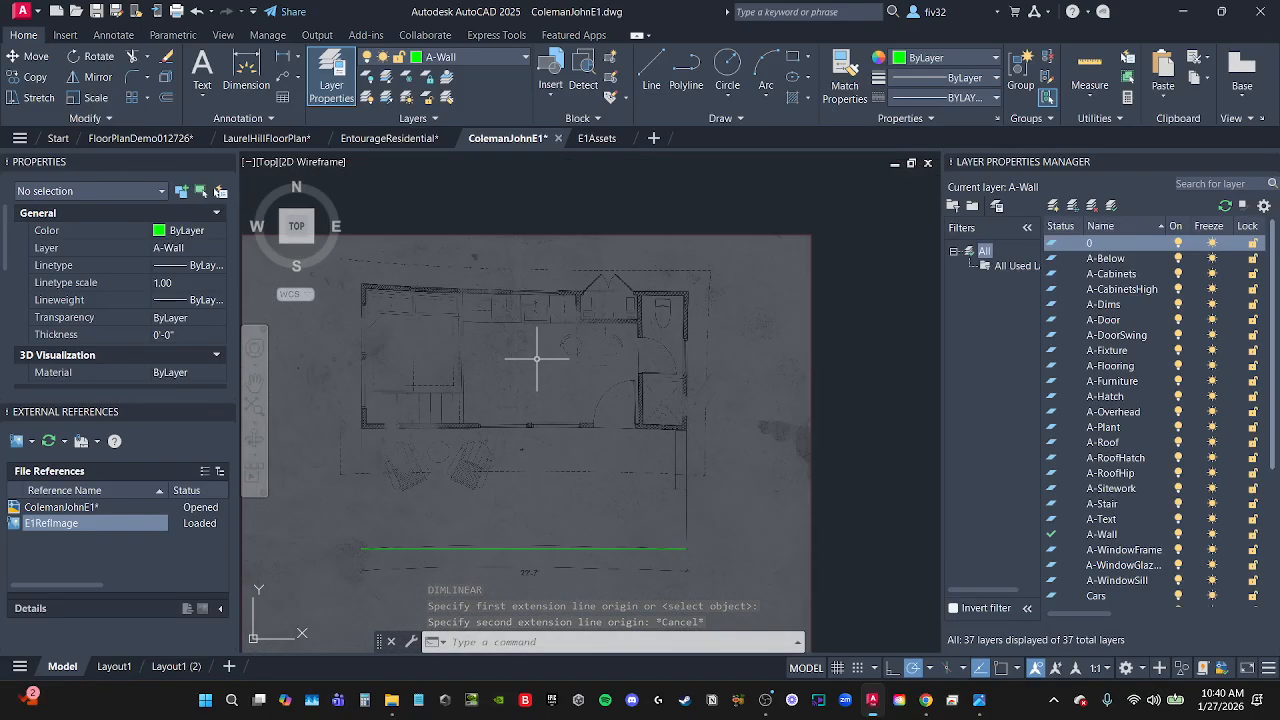
{"action": "scroll", "coordinate": [457, 286], "scroll_direction": "up", "scroll_amount": 7}
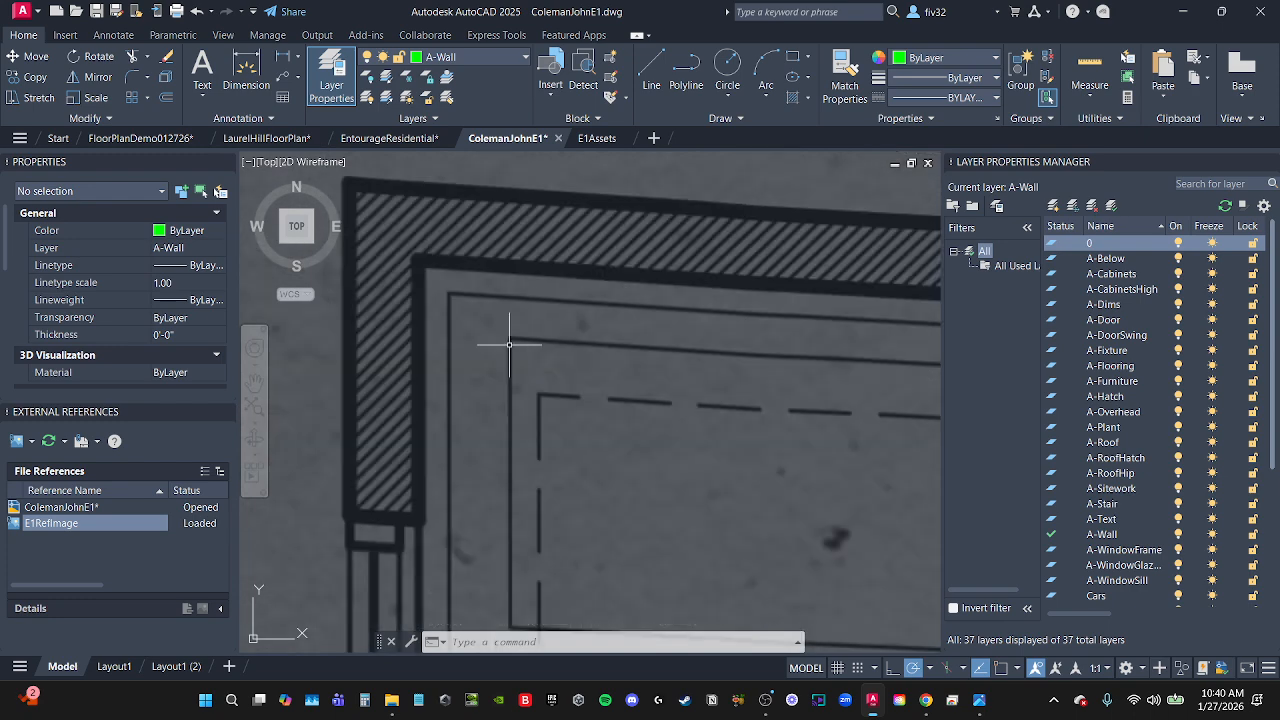
{"action": "type", "text": "dli"}
{"action": "key", "text": "Return"}
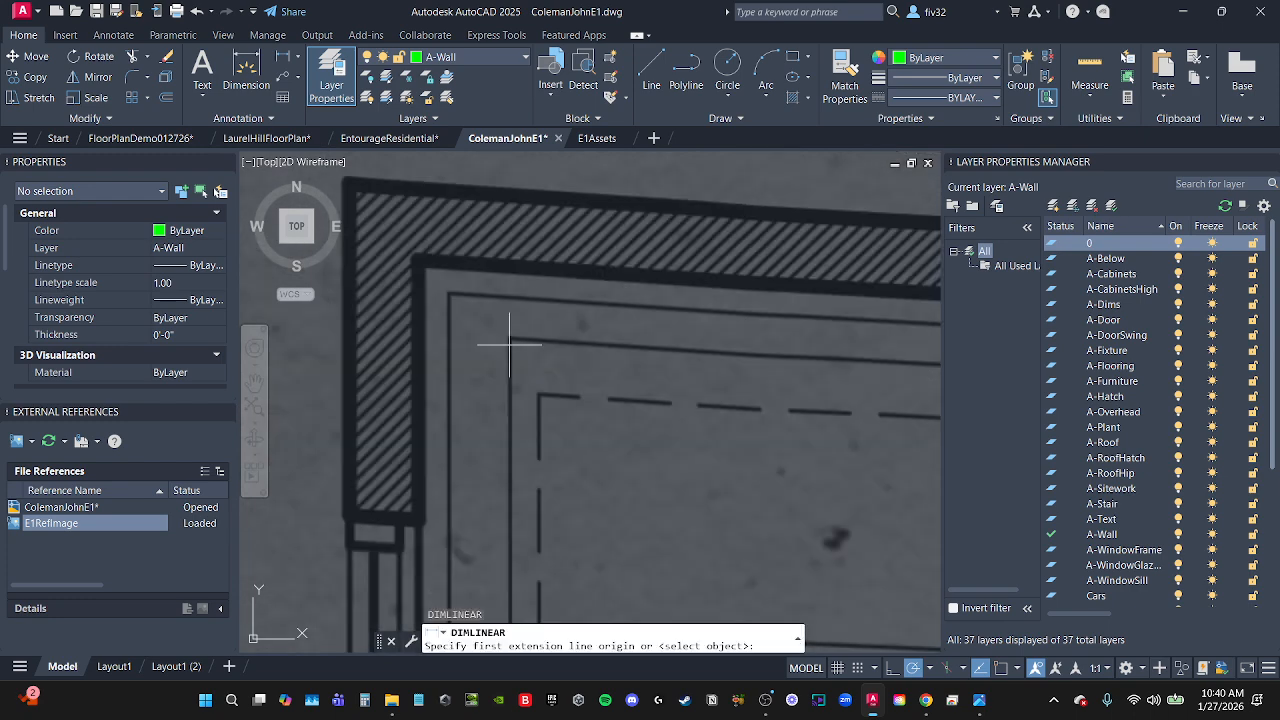
{"action": "left_click", "coordinate": [420, 365]}
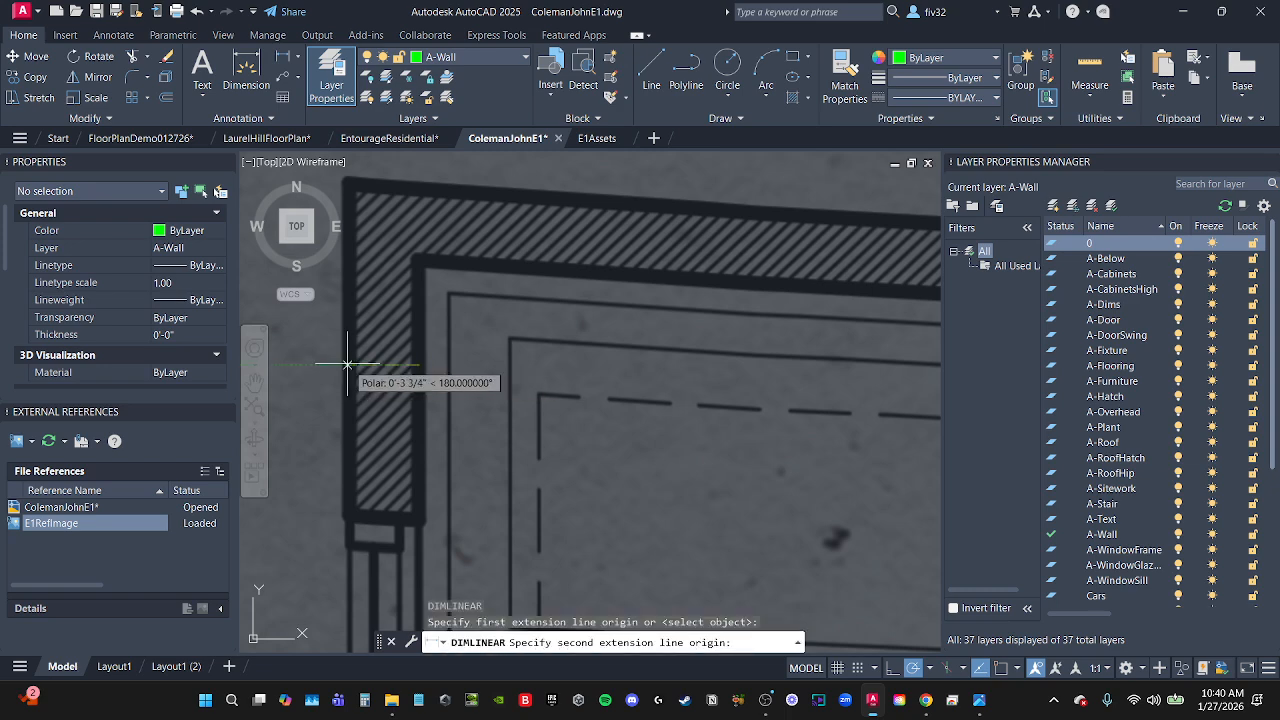
{"action": "key", "text": "Escape"}
{"action": "scroll", "coordinate": [348, 365], "scroll_direction": "down", "scroll_amount": 5}
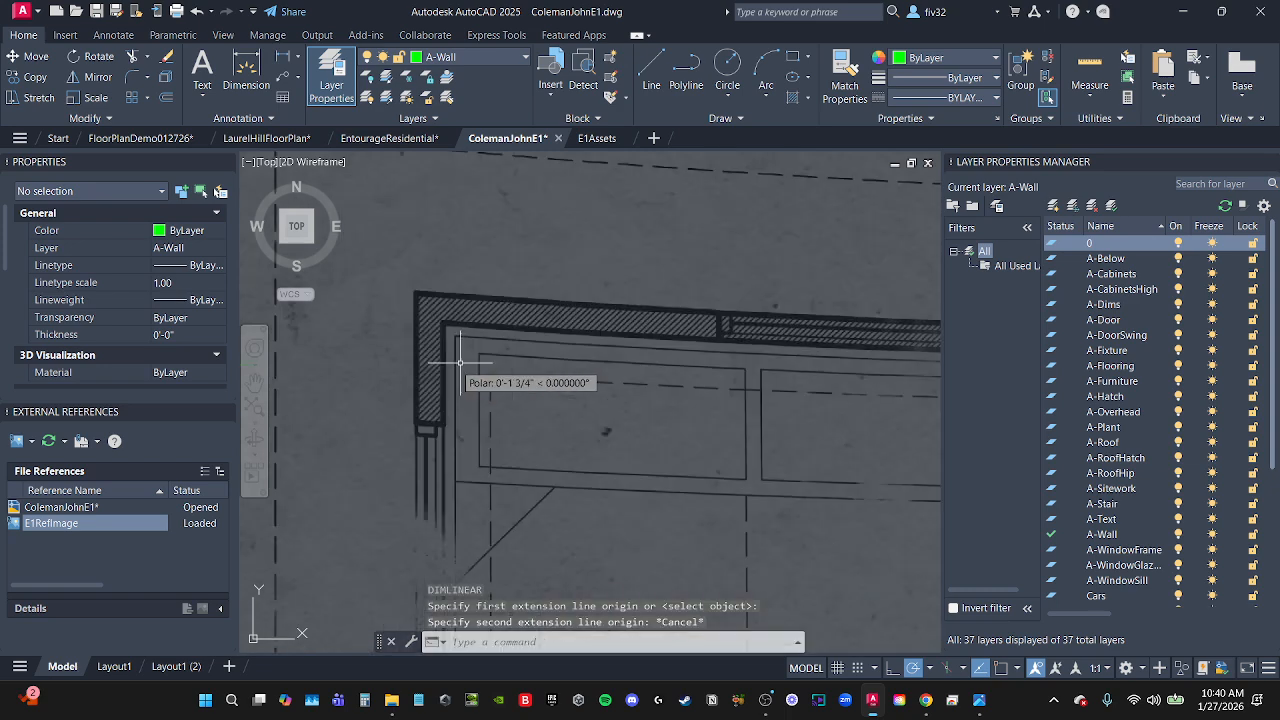
{"action": "middle_click_drag", "start_coordinate": [673, 440], "coordinate": [601, 350]}
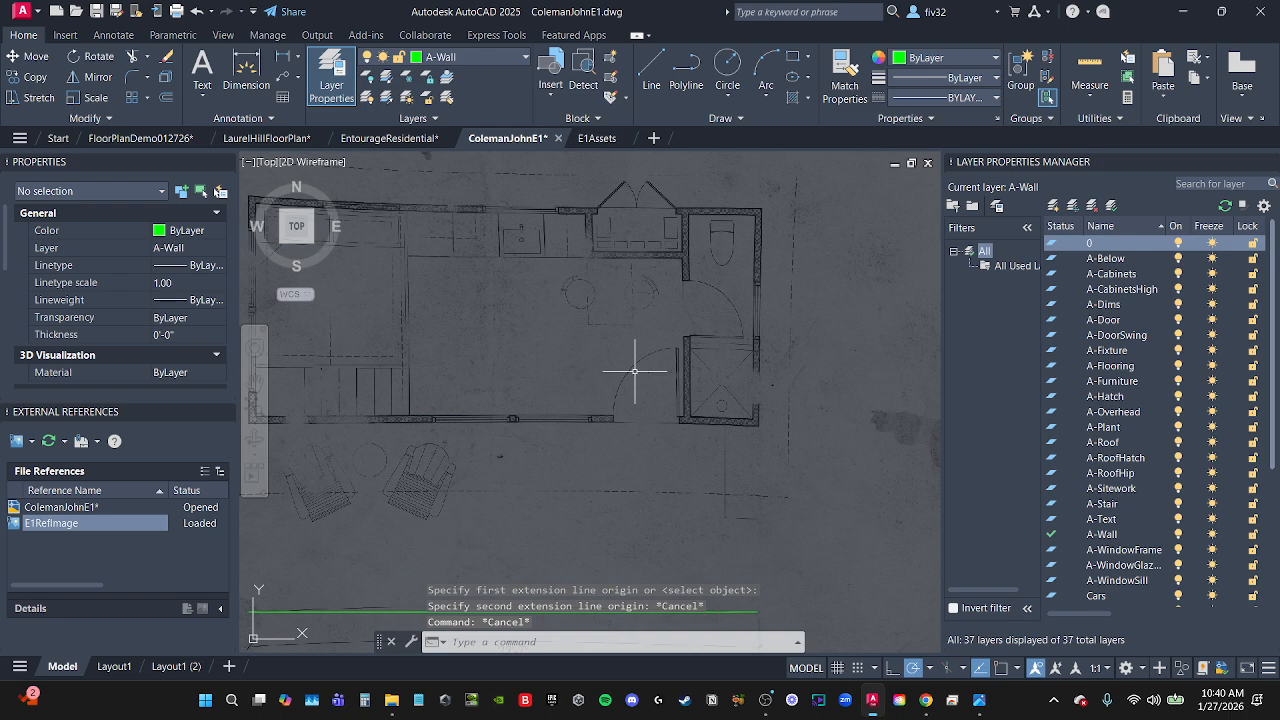
{"action": "scroll", "coordinate": [635, 371], "scroll_direction": "down", "scroll_amount": 3}
{"action": "middle_click_drag", "start_coordinate": [678, 521], "coordinate": [695, 402]}
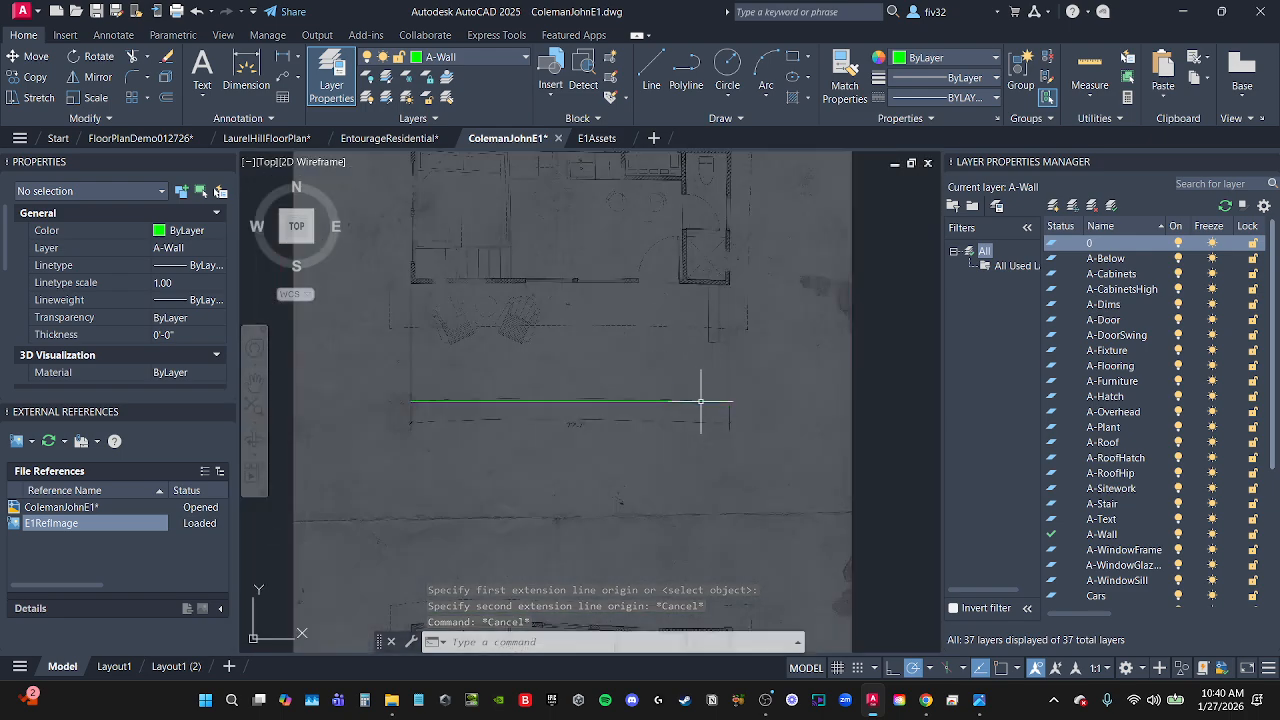